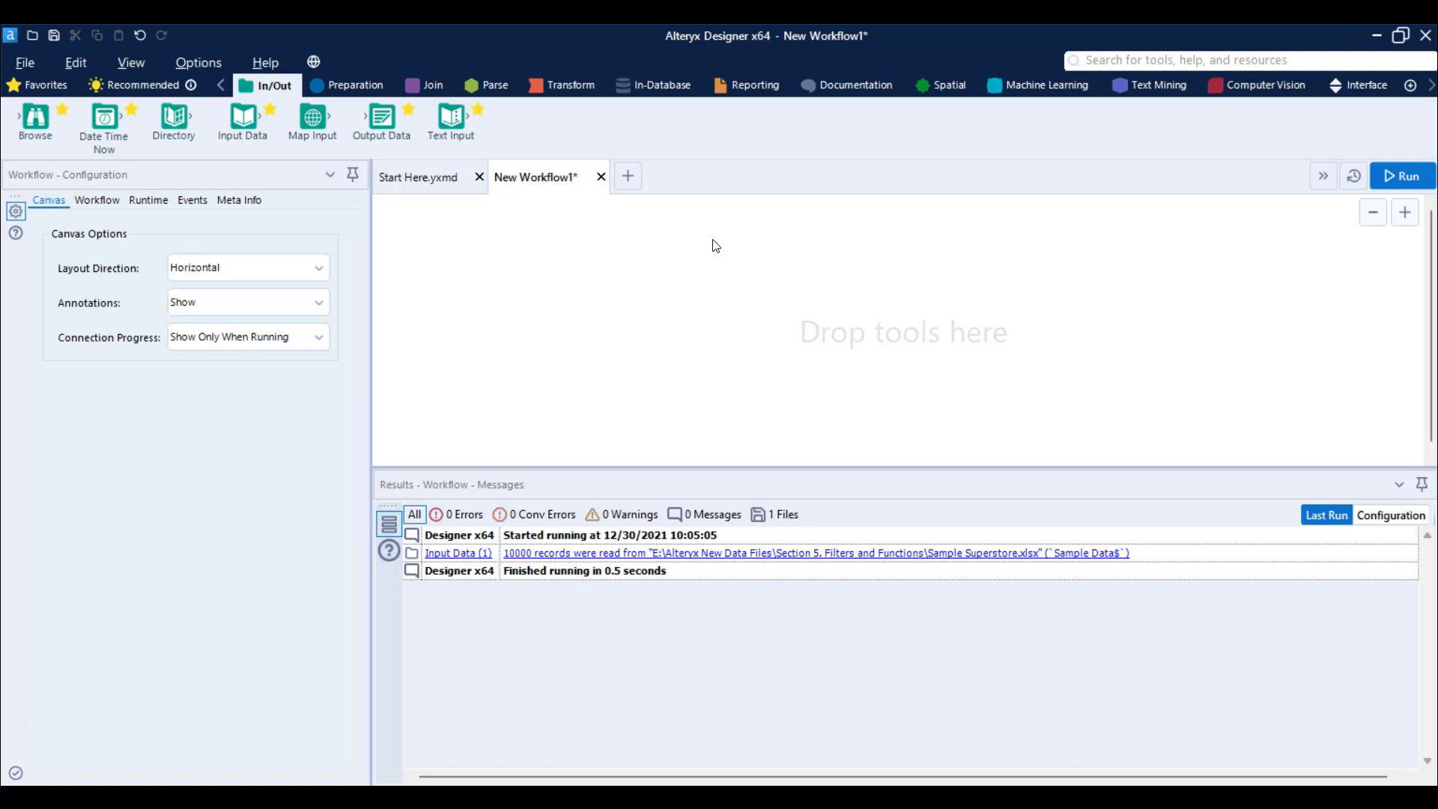
# Show the Preparation tools to locate the Filter tool
pyautogui.click(367, 92)
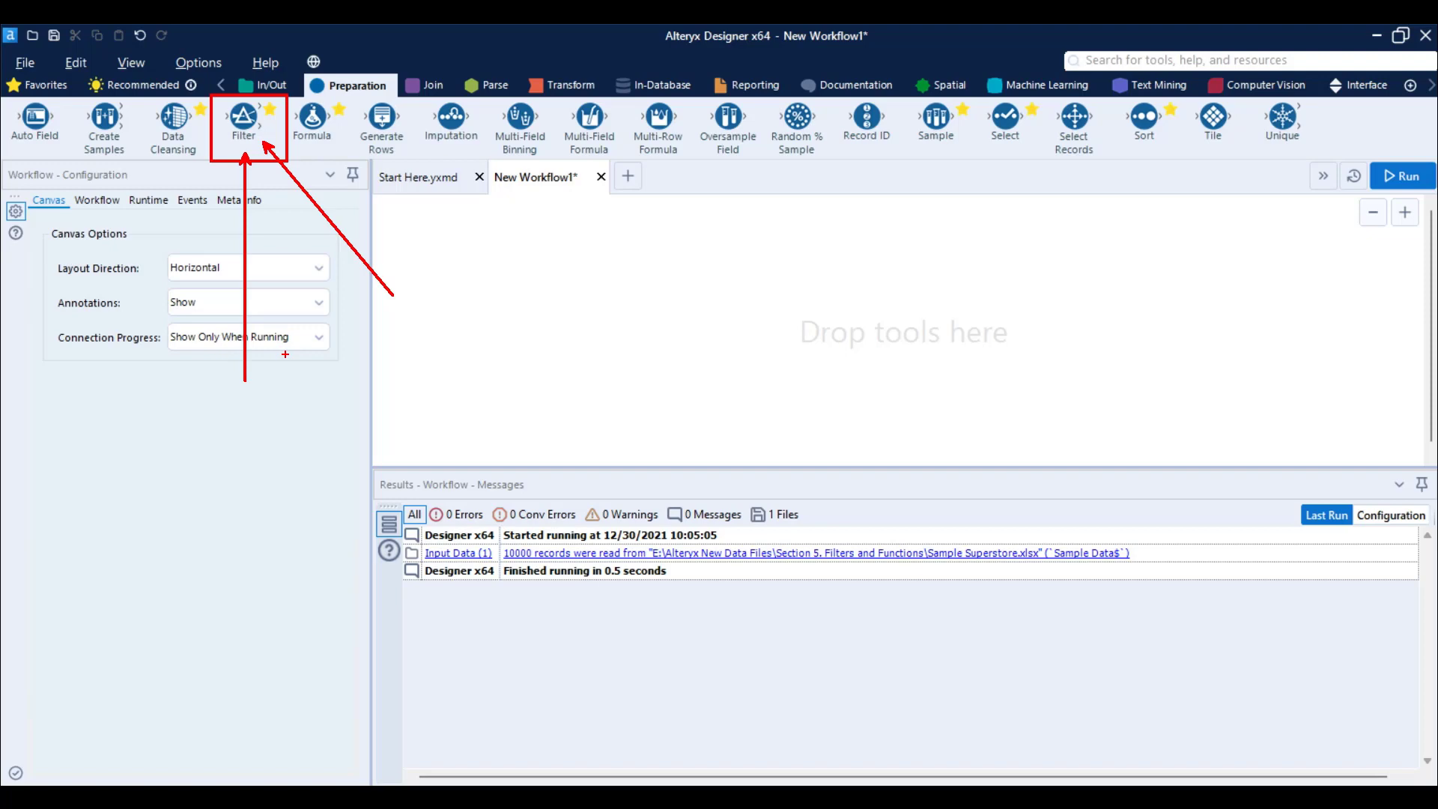
pyautogui.press('Escape')
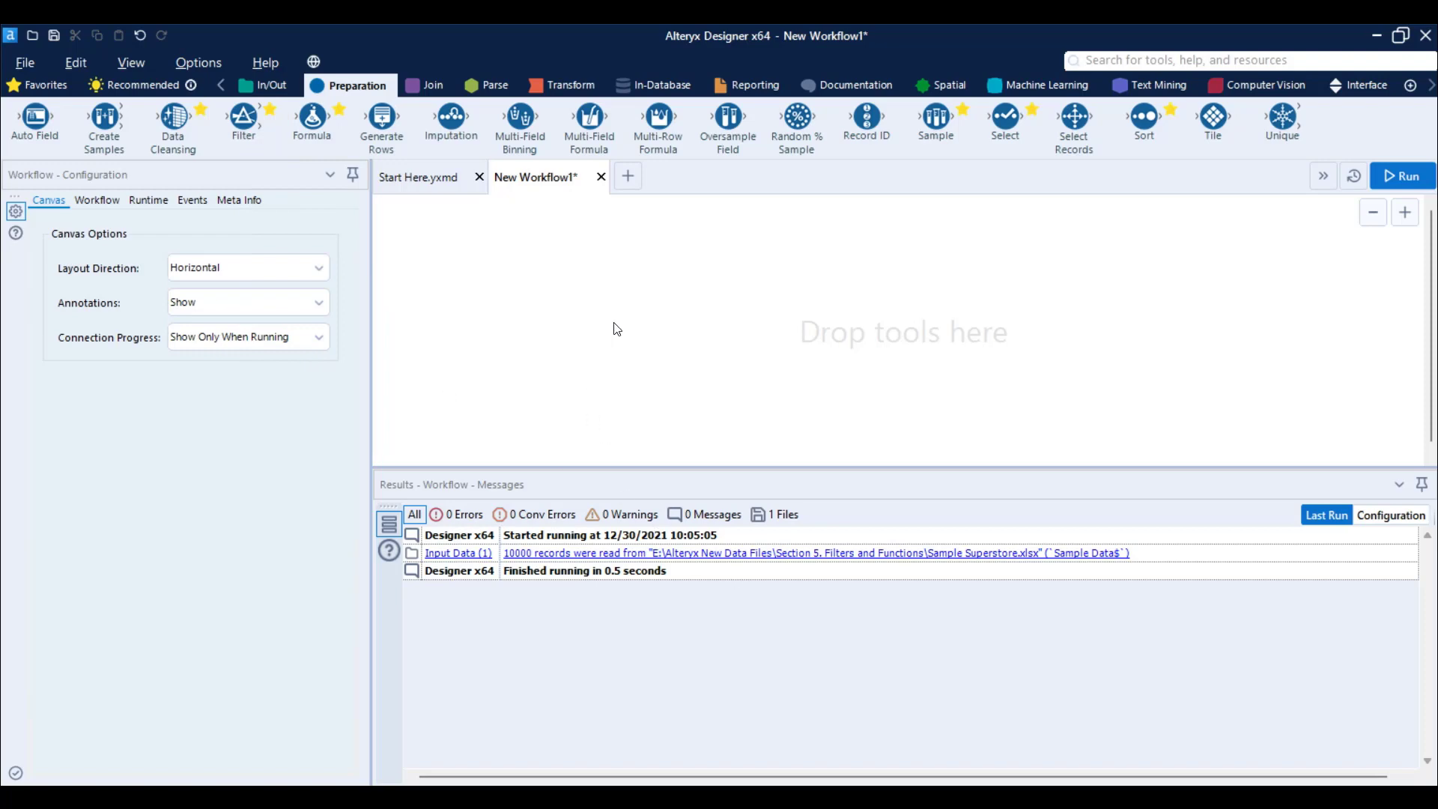
# Switch to File Explorer and open the Sample Superstore workbook from the Section 5. Filters and Functions folder
pyautogui.click(762, 796)
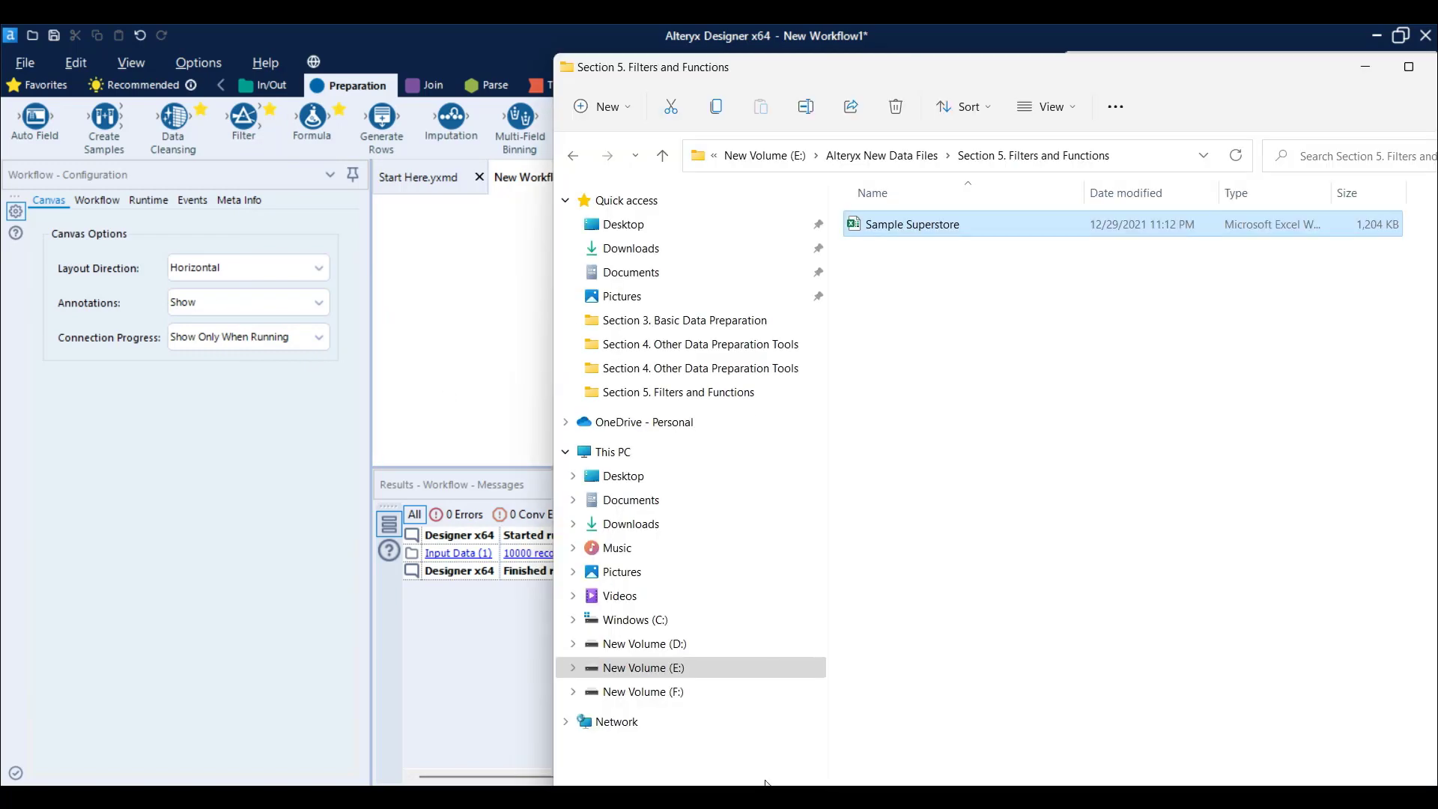
pyautogui.doubleClick(1035, 74)
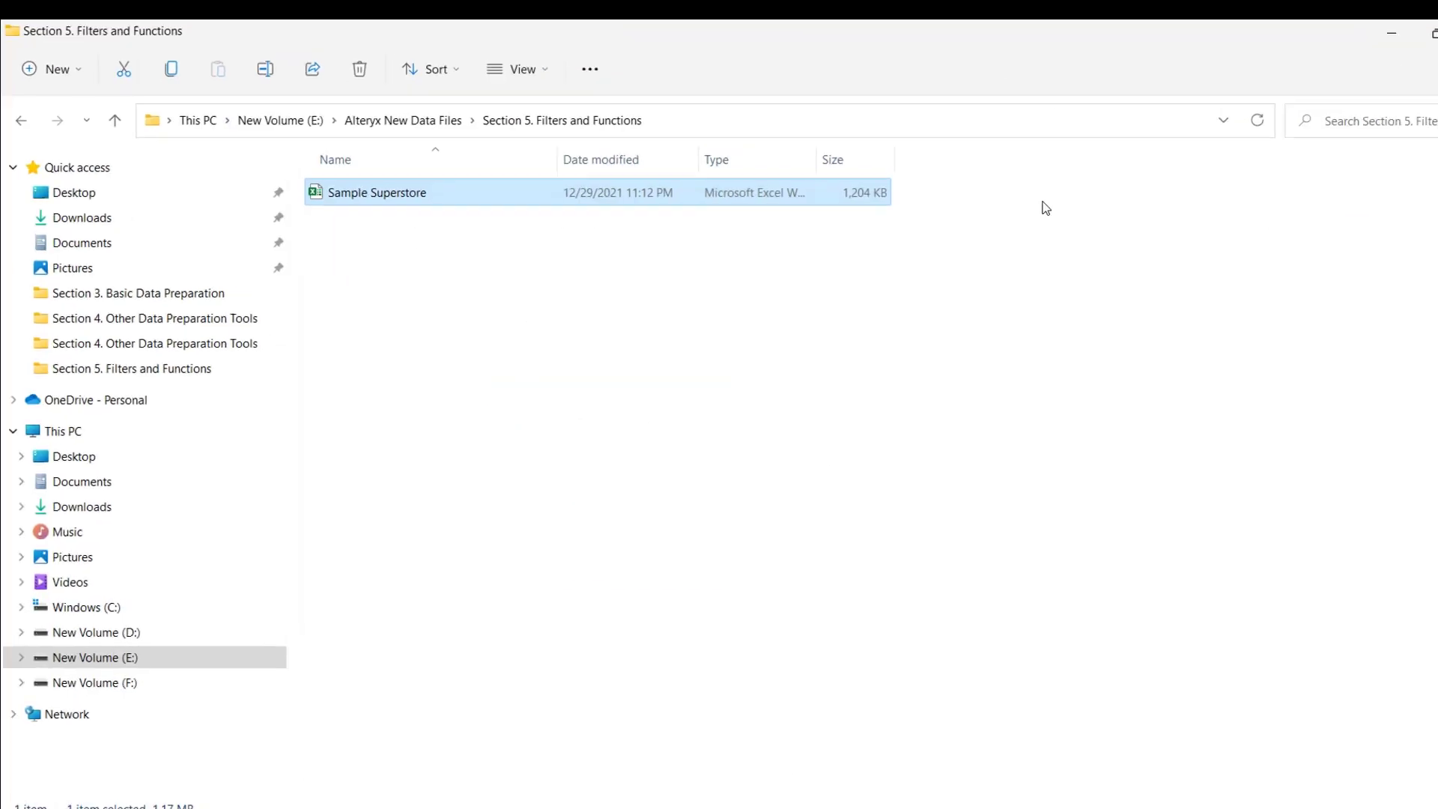
pyautogui.moveTo(565, 99); pyautogui.dragTo(774, 146)
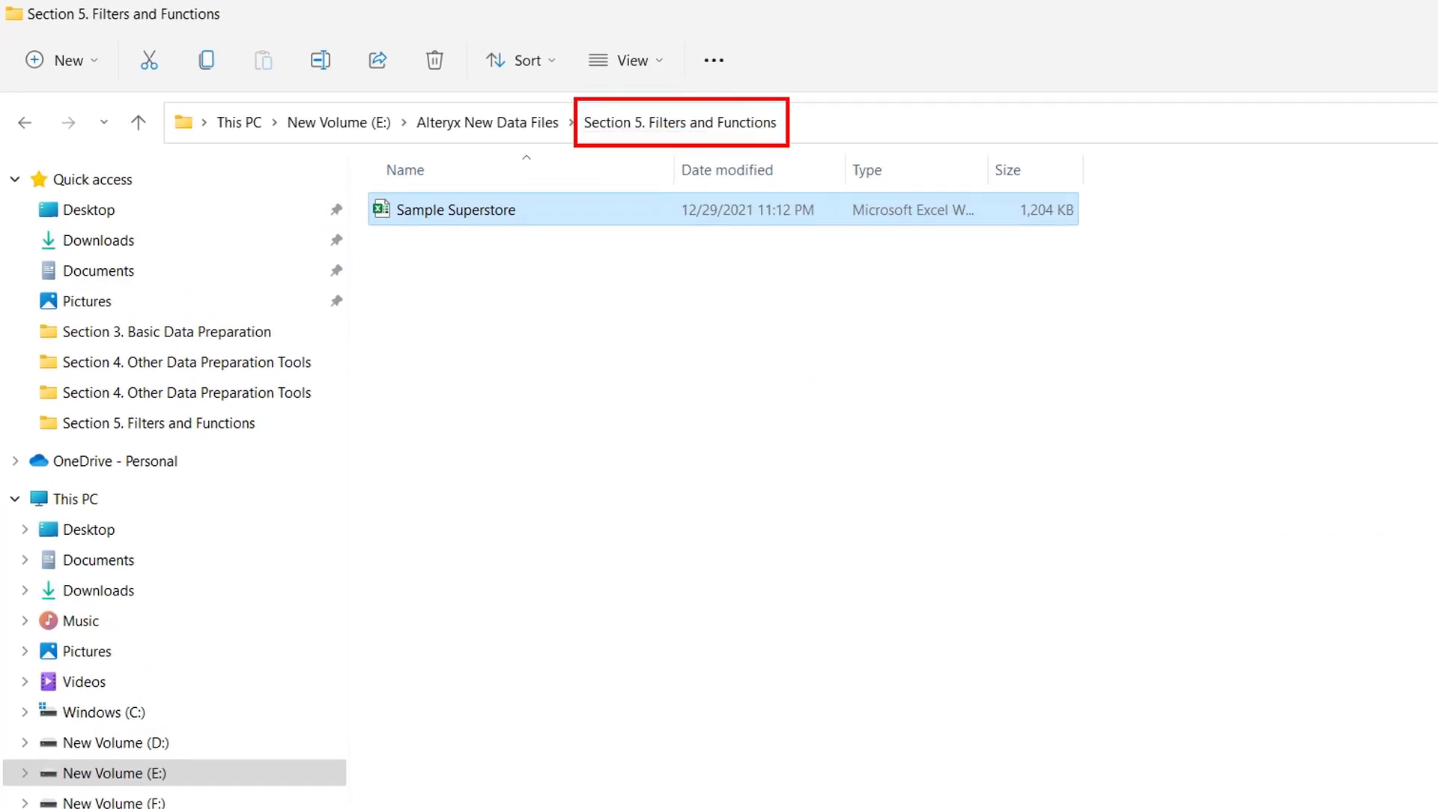
pyautogui.moveTo(455, 247); pyautogui.dragTo(544, 513)
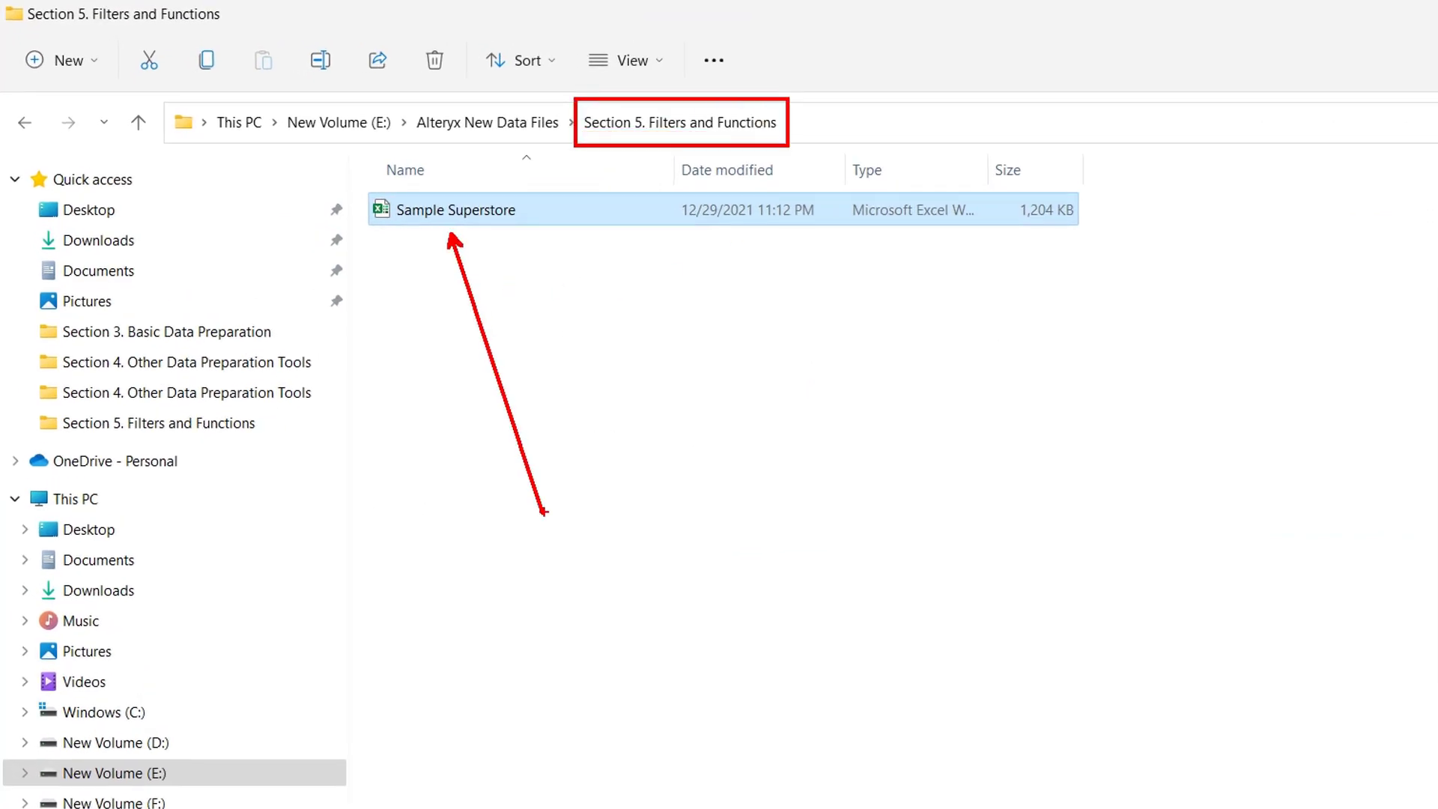
pyautogui.press('Escape')
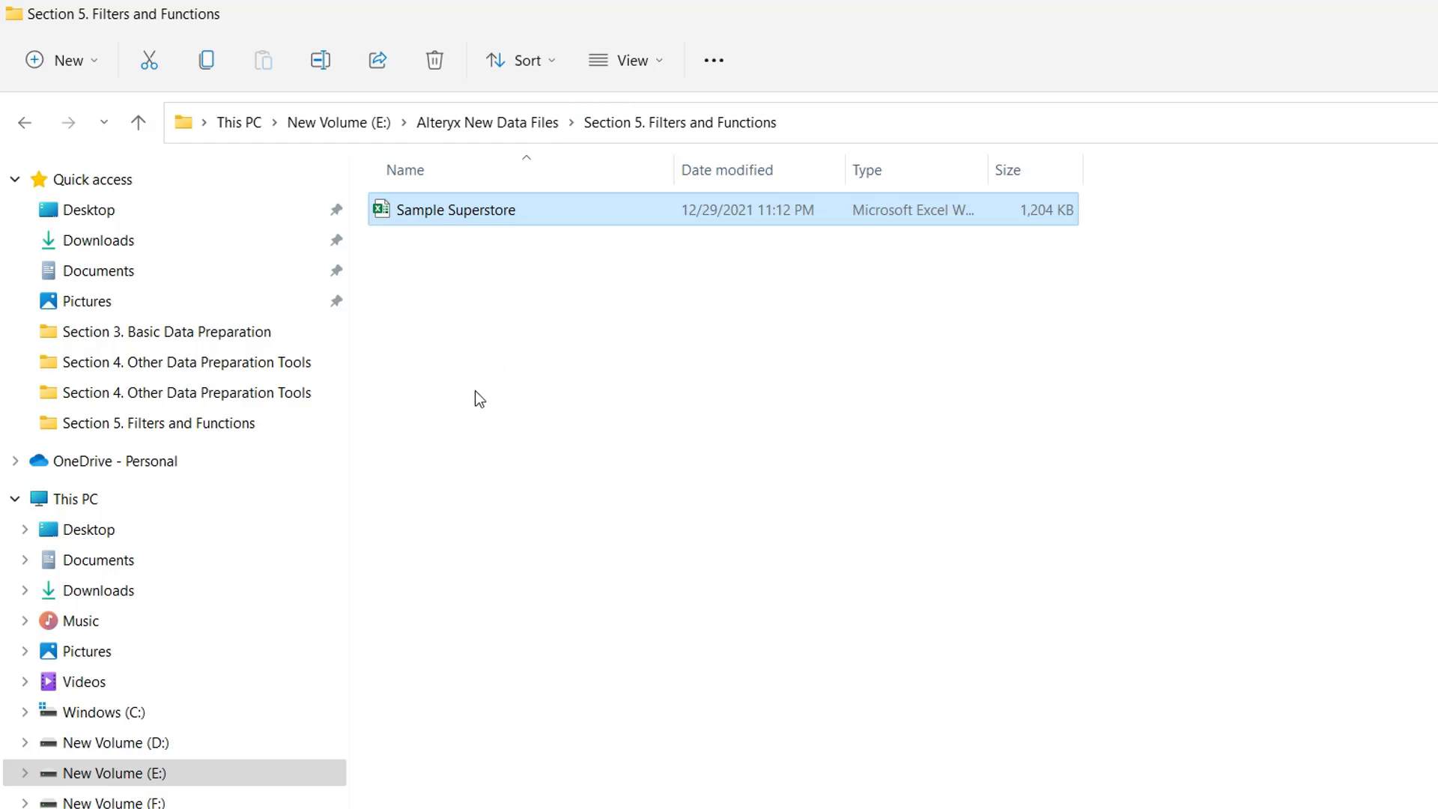
pyautogui.doubleClick(470, 214)
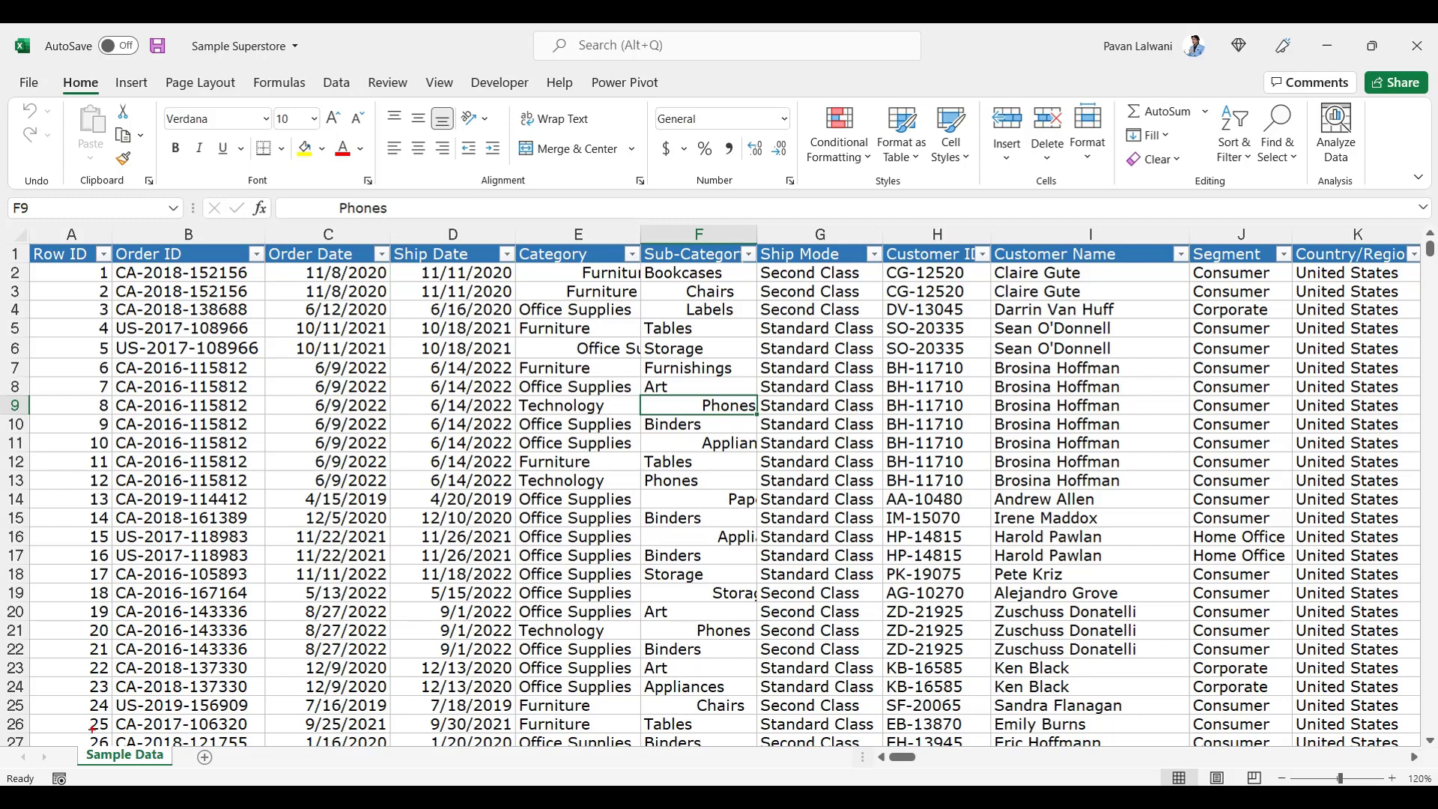
# Select the header row of the Sample Data sheet to count its columns and examine the column headings
pyautogui.moveTo(60, 735); pyautogui.dragTo(175, 767)
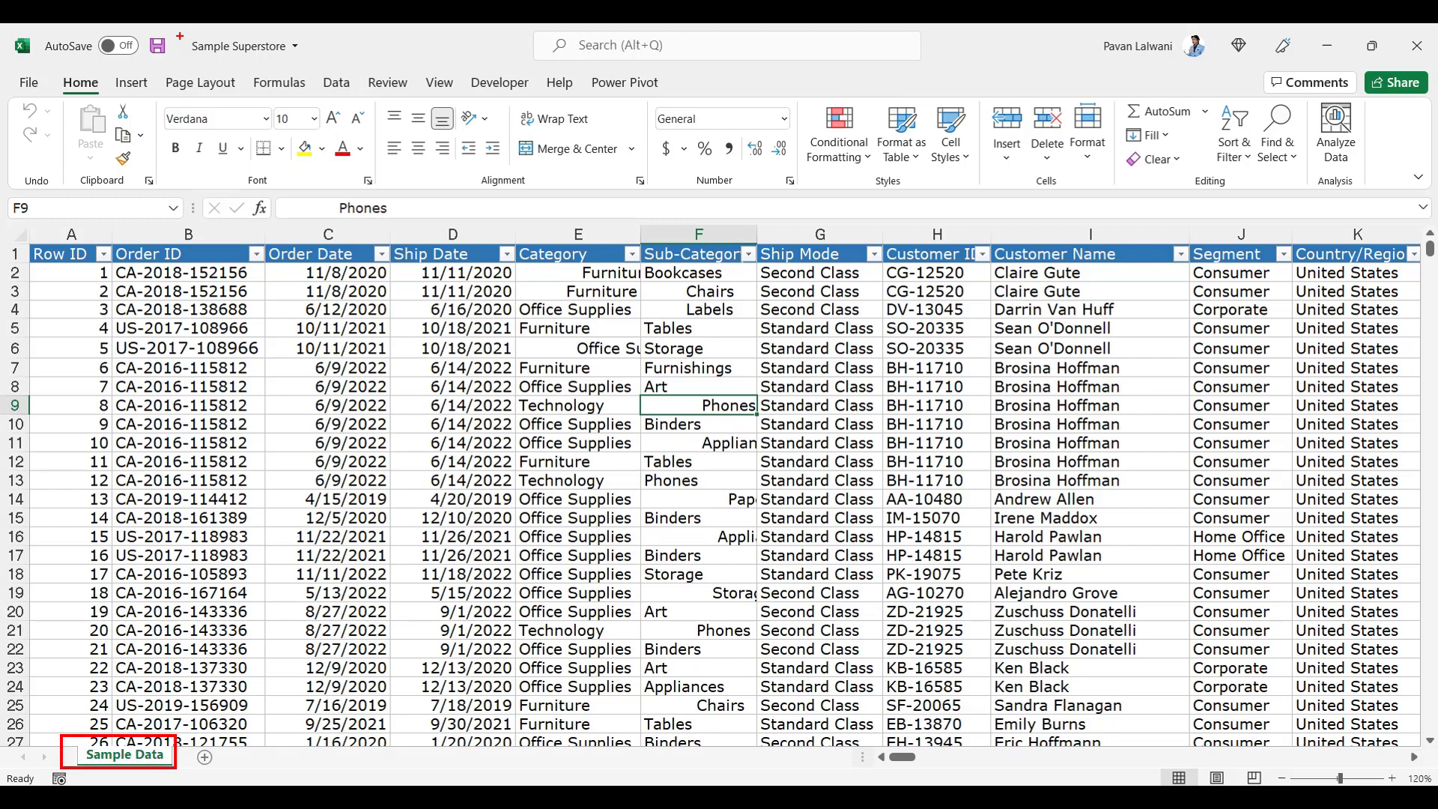
pyautogui.moveTo(180, 35); pyautogui.dragTo(304, 55)
pyautogui.press('Escape')
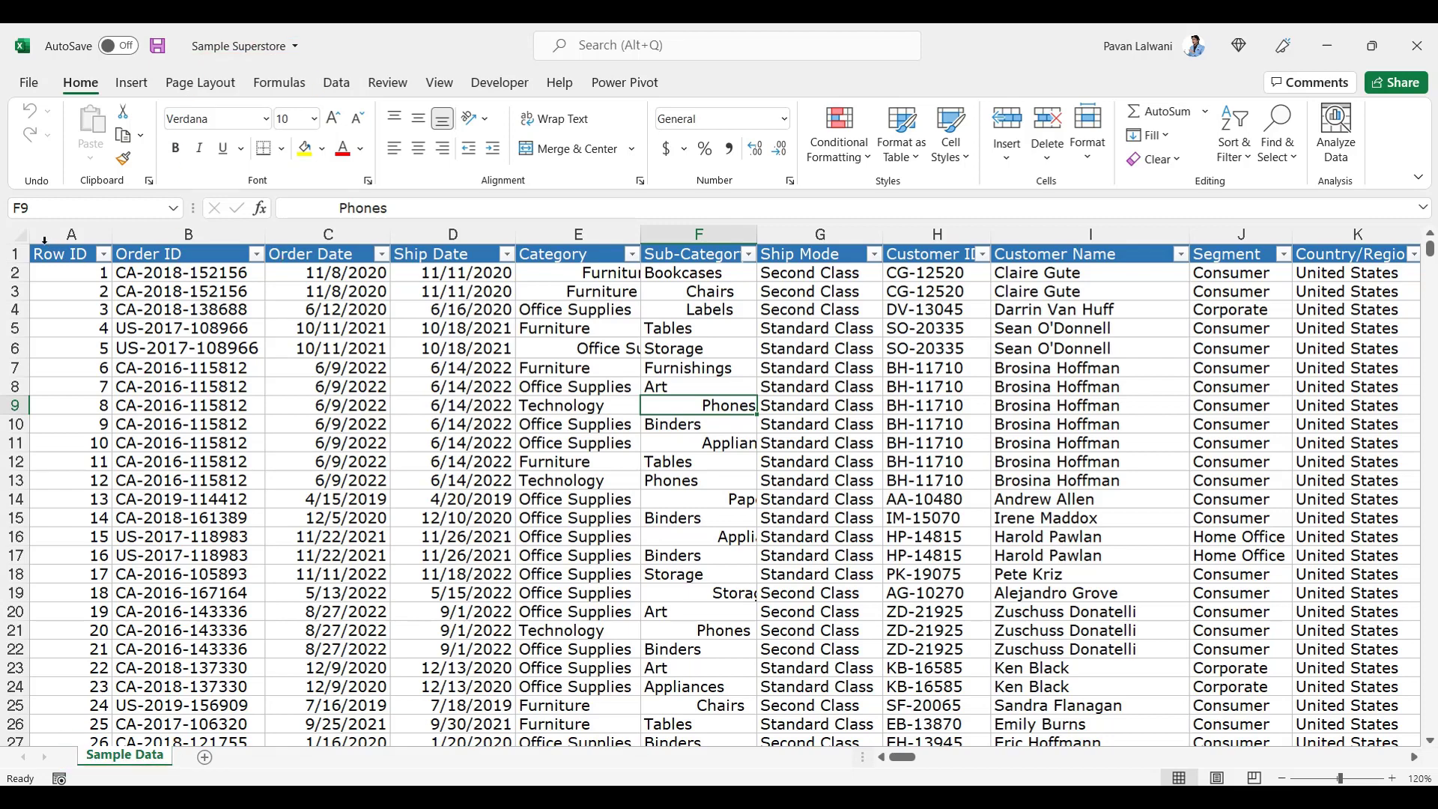
pyautogui.click(14, 254)
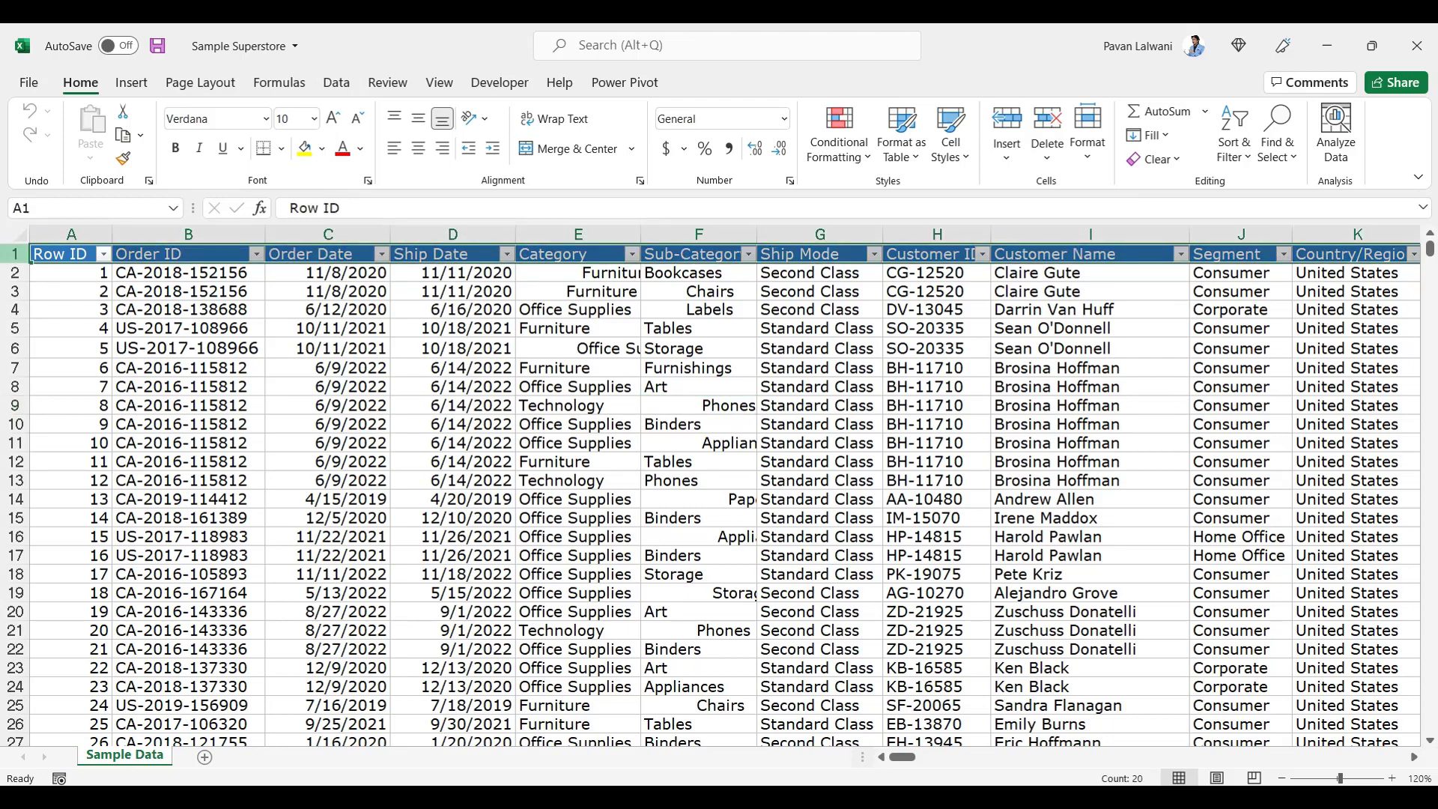
pyautogui.moveTo(1068, 764)
pyautogui.mouseDown()
pyautogui.moveTo(1178, 785)
pyautogui.moveTo(133, 264)
pyautogui.mouseUp()
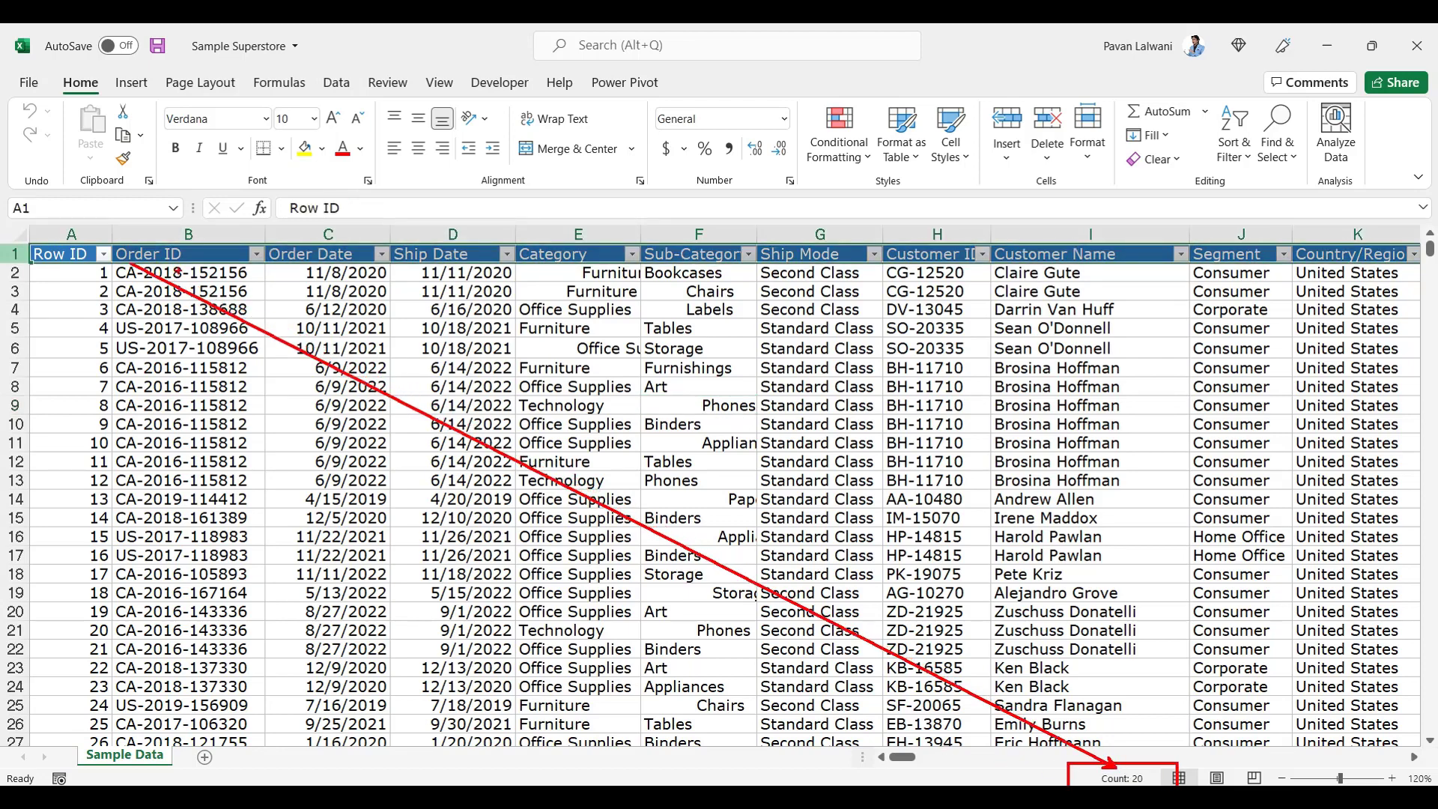
pyautogui.press('Escape')
pyautogui.click(142, 262)
pyautogui.moveTo(15, 244)
pyautogui.mouseDown()
pyautogui.moveTo(194, 271)
pyautogui.moveTo(299, 254)
pyautogui.moveTo(485, 277)
pyautogui.moveTo(764, 276)
pyautogui.mouseUp()
pyautogui.press('Escape')
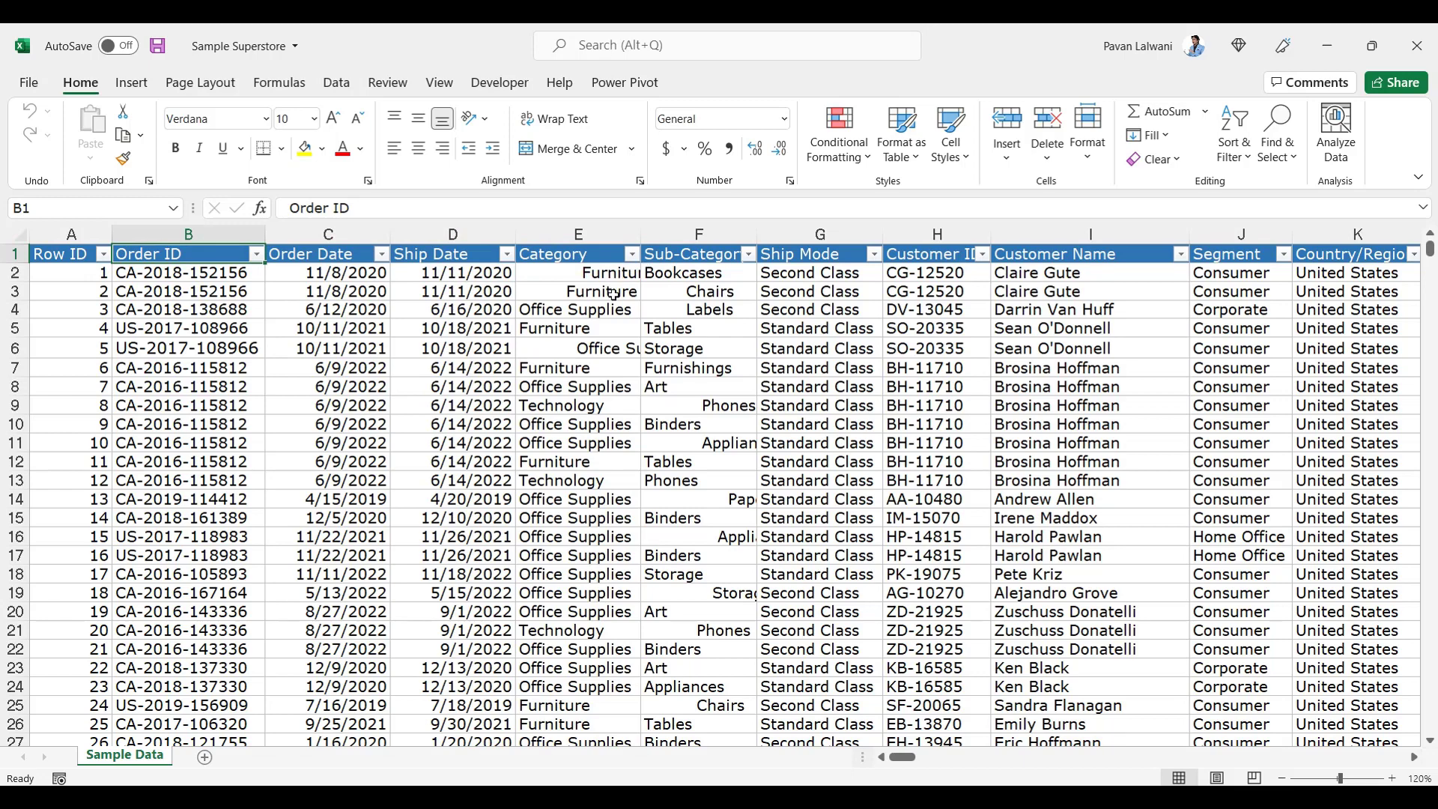
# Fit the Category column's width to its contents and review the text, geographical and numeric columns through Profit
pyautogui.doubleClick(642, 227)
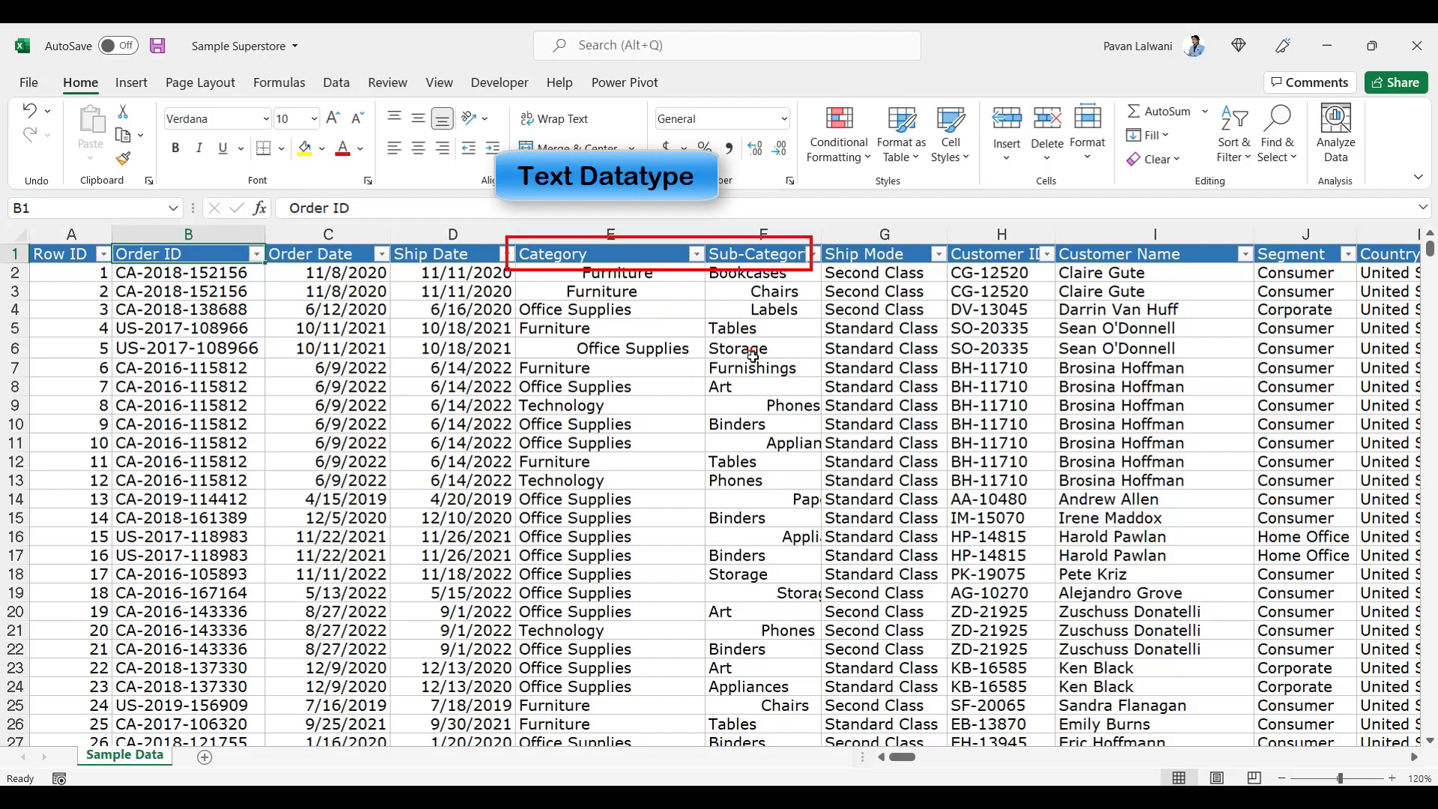
pyautogui.click(1414, 759)
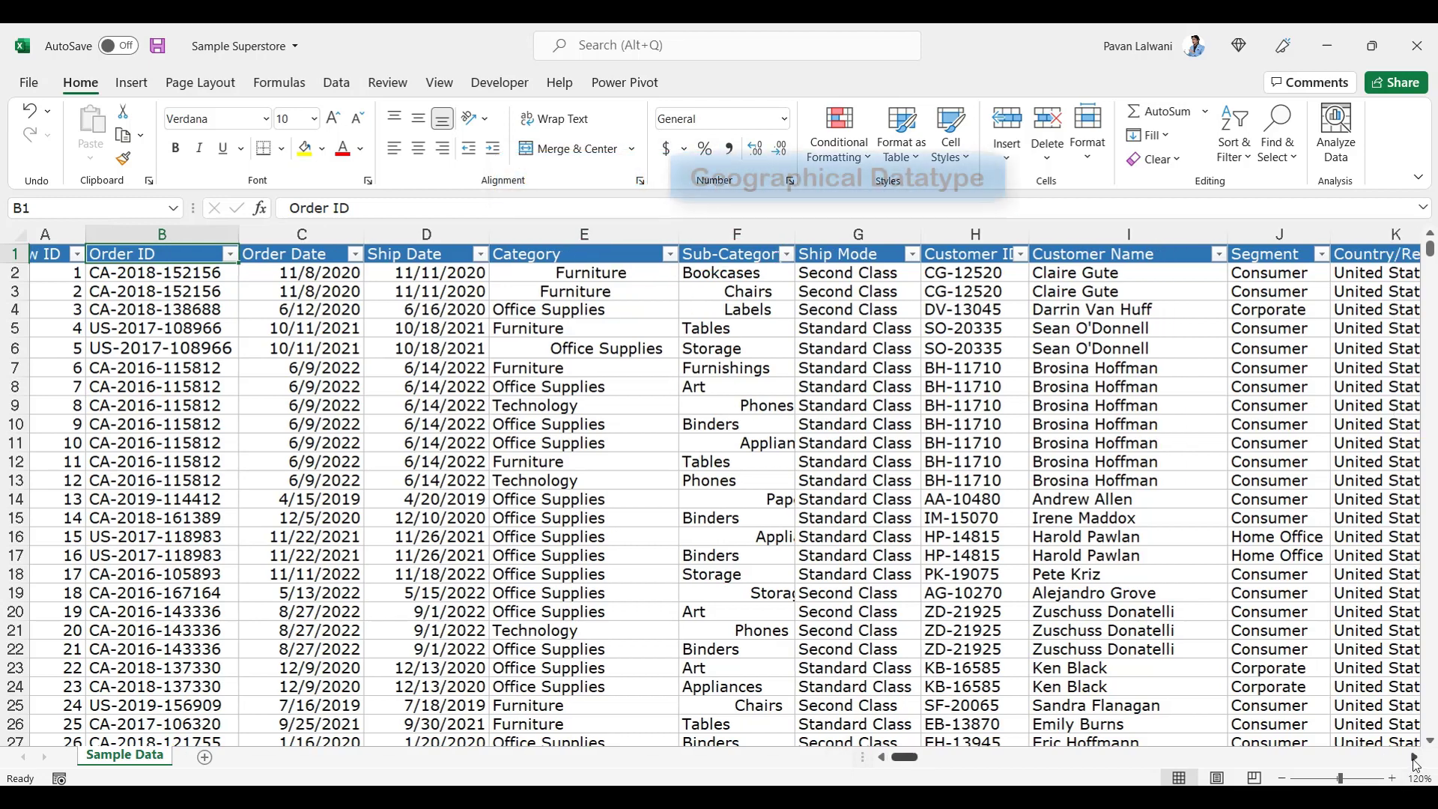
pyautogui.click(1414, 759)
pyautogui.click(1414, 759)
pyautogui.click(1413, 759)
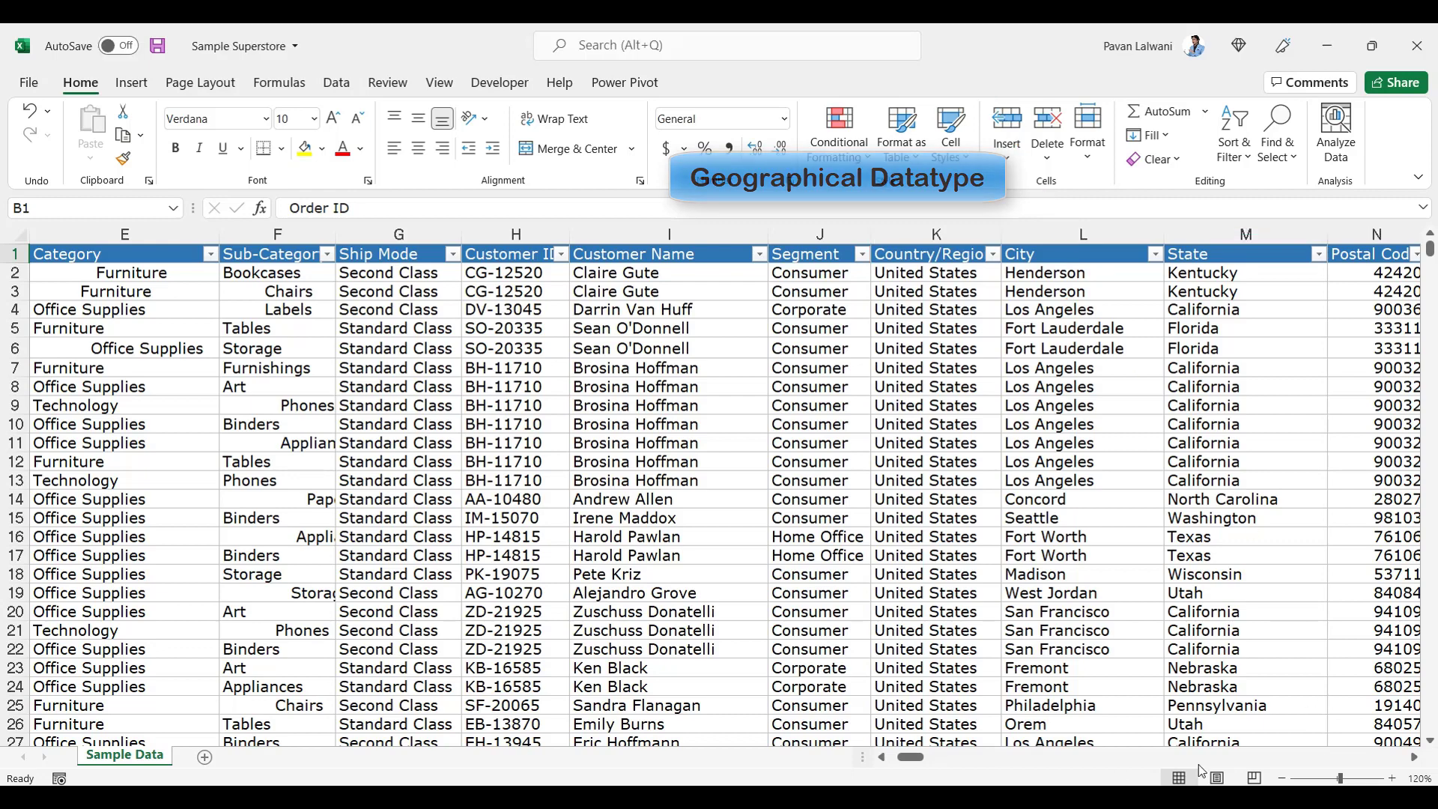
pyautogui.click(1414, 758)
pyautogui.click(1414, 757)
pyautogui.click(1414, 757)
pyautogui.click(1414, 757)
pyautogui.click(1414, 757)
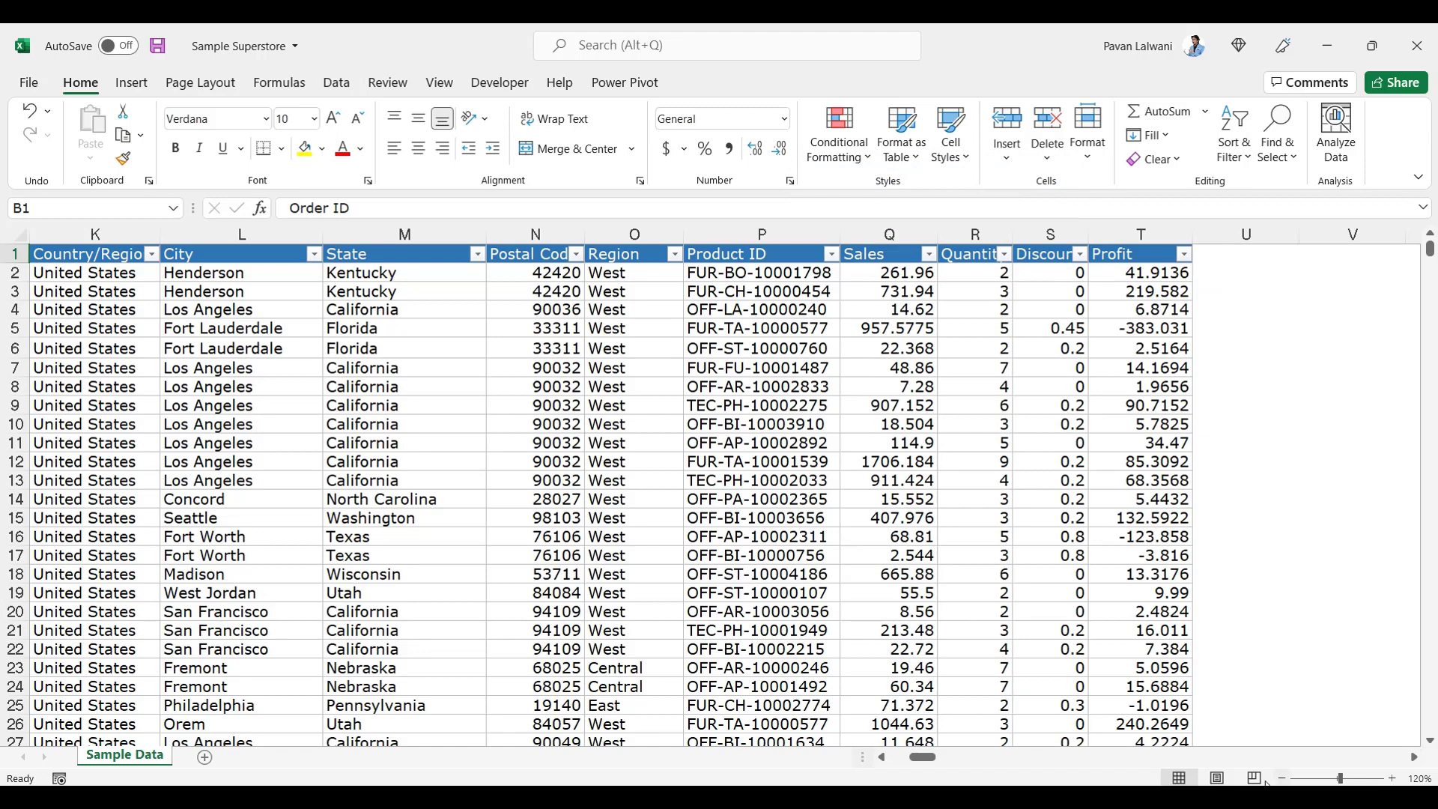
pyautogui.moveTo(911, 756); pyautogui.dragTo(893, 756)
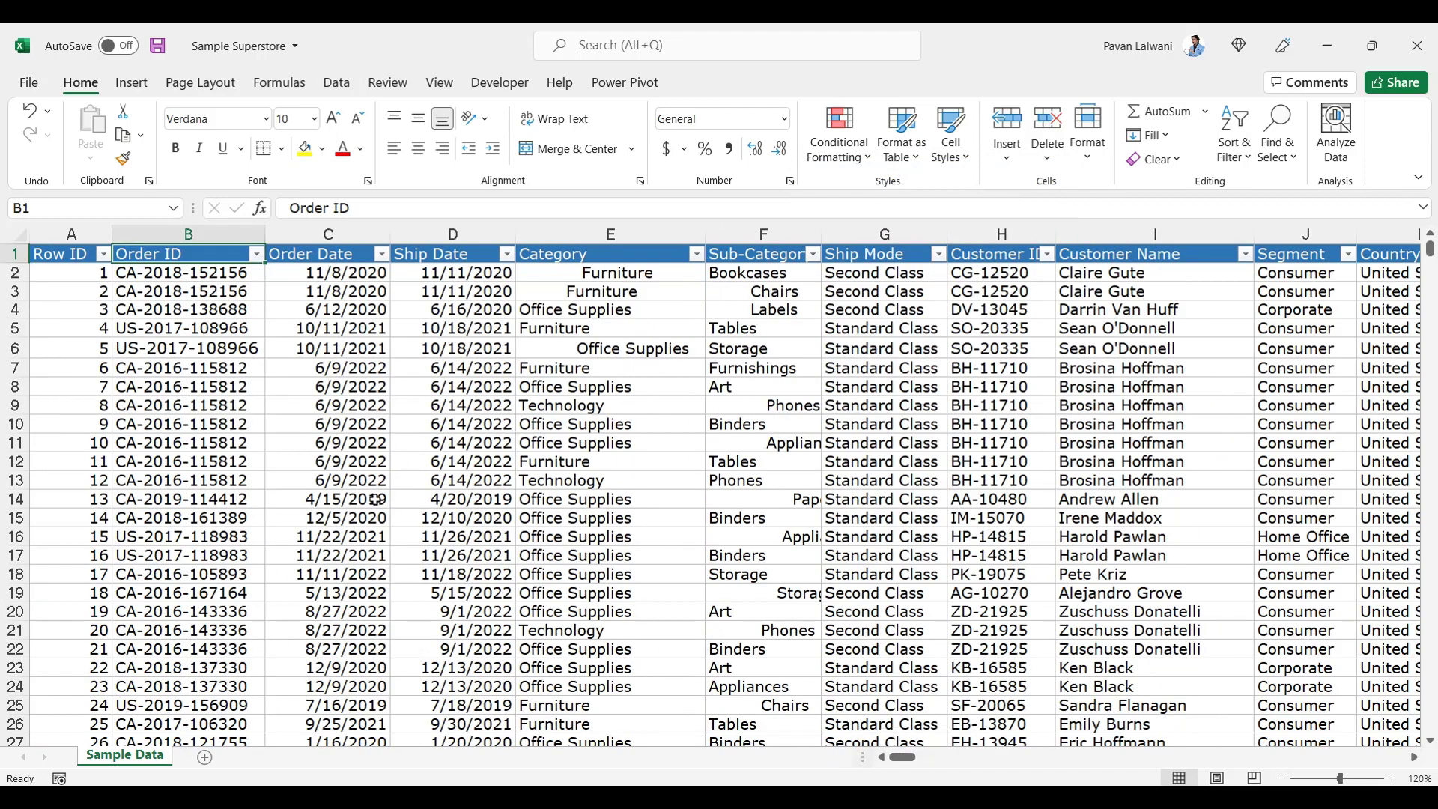
pyautogui.moveTo(380, 517); pyautogui.dragTo(674, 368)
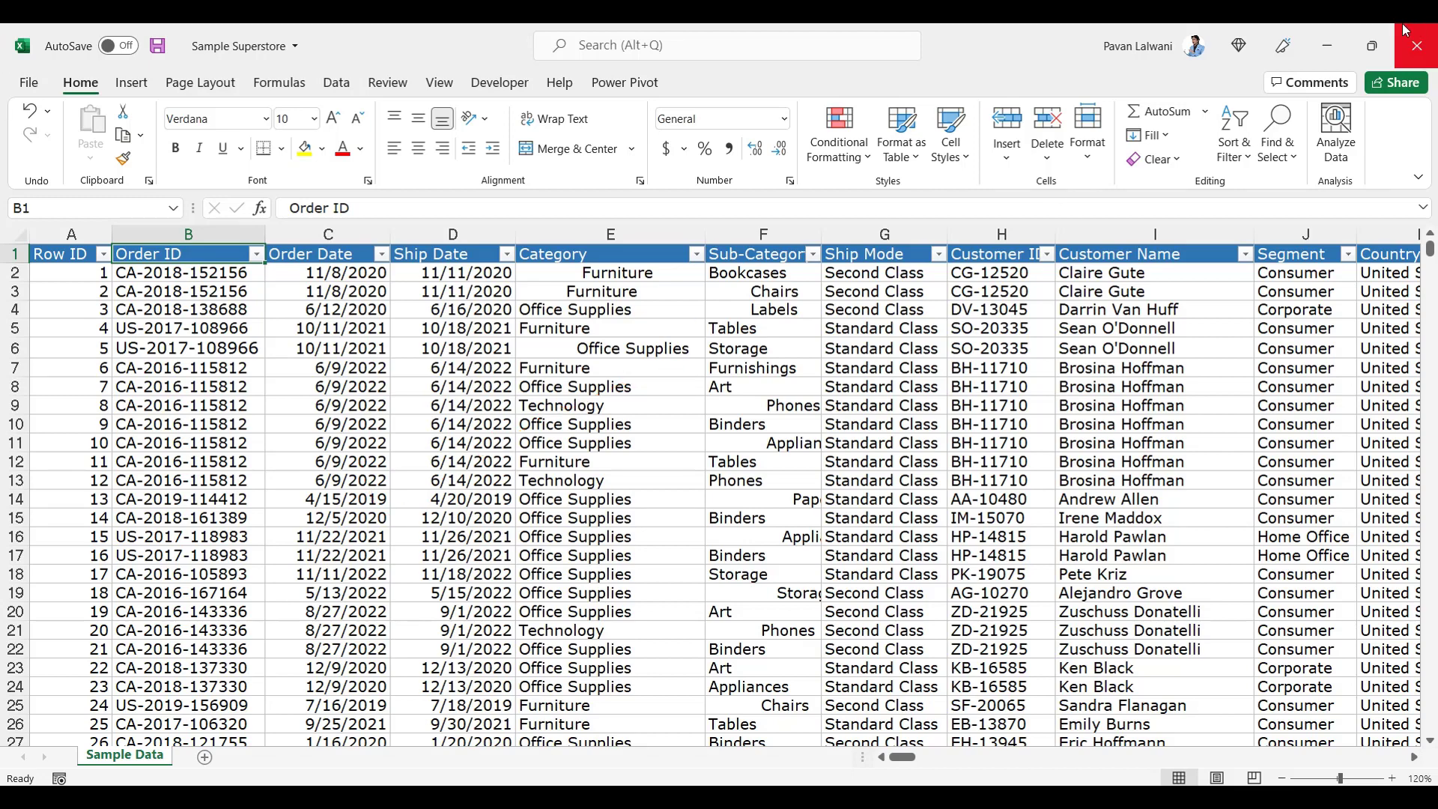
# Close the Sample Superstore workbook without saving and return to its folder in File Explorer
pyautogui.click(1417, 46)
pyautogui.click(719, 437)
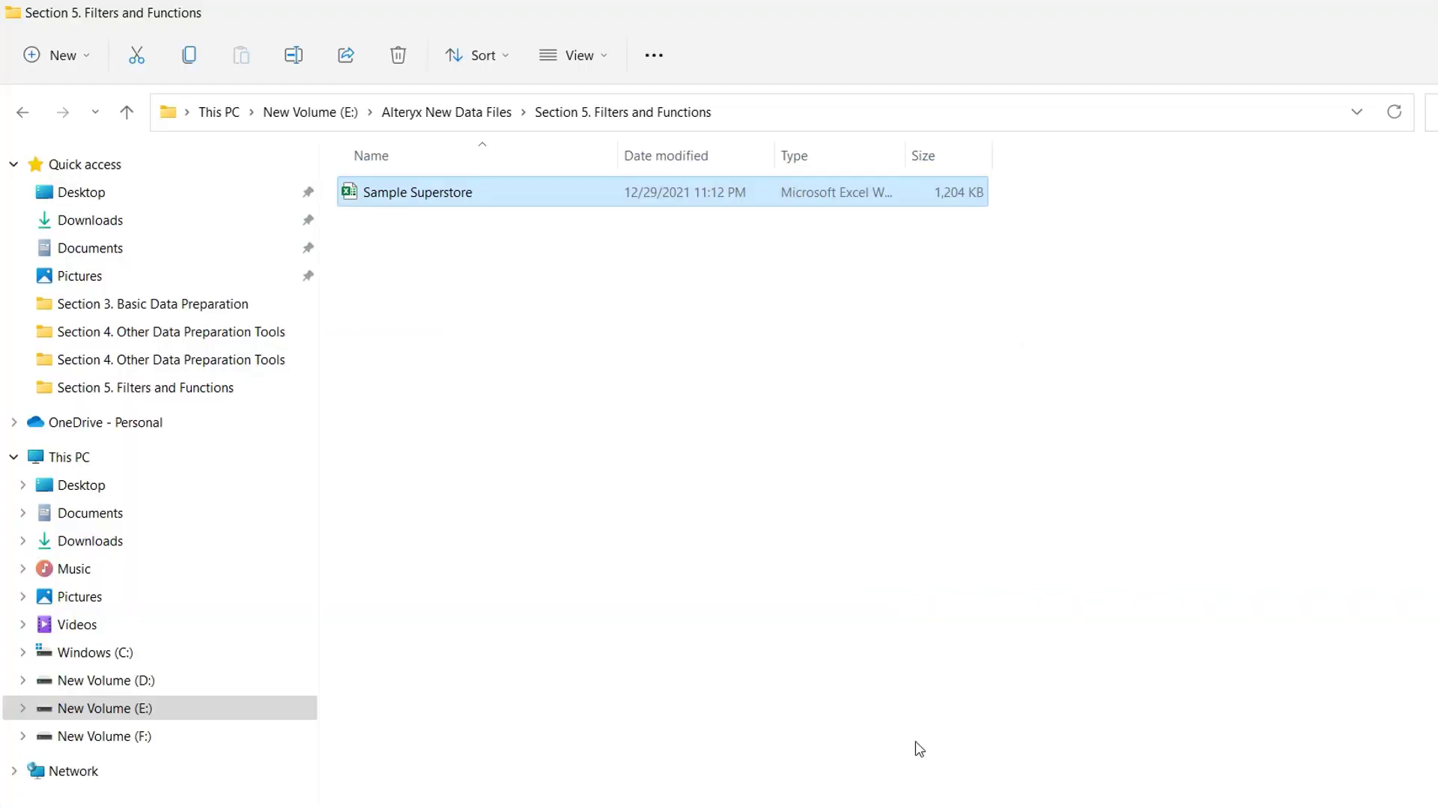
pyautogui.click(914, 745)
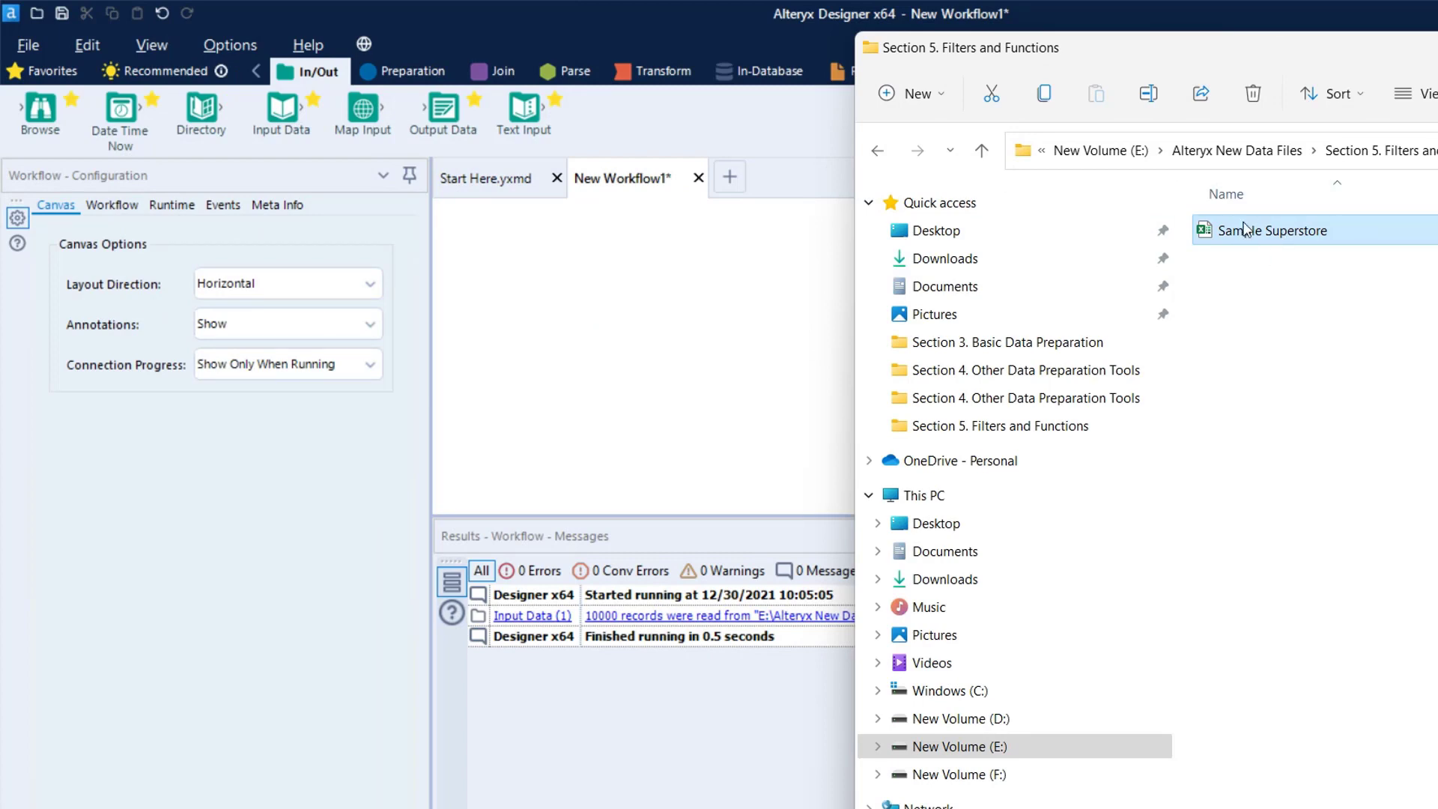
# Add the Sample Superstore file to the New Workflow1 canvas as an input, using the Sample Data sheet
pyautogui.moveTo(1262, 241)
pyautogui.mouseDown()
pyautogui.moveTo(1008, 238)
pyautogui.moveTo(641, 283)
pyautogui.moveTo(604, 378)
pyautogui.moveTo(604, 311)
pyautogui.moveTo(599, 371)
pyautogui.moveTo(630, 324)
pyautogui.moveTo(558, 334)
pyautogui.moveTo(289, 138)
pyautogui.mouseUp()
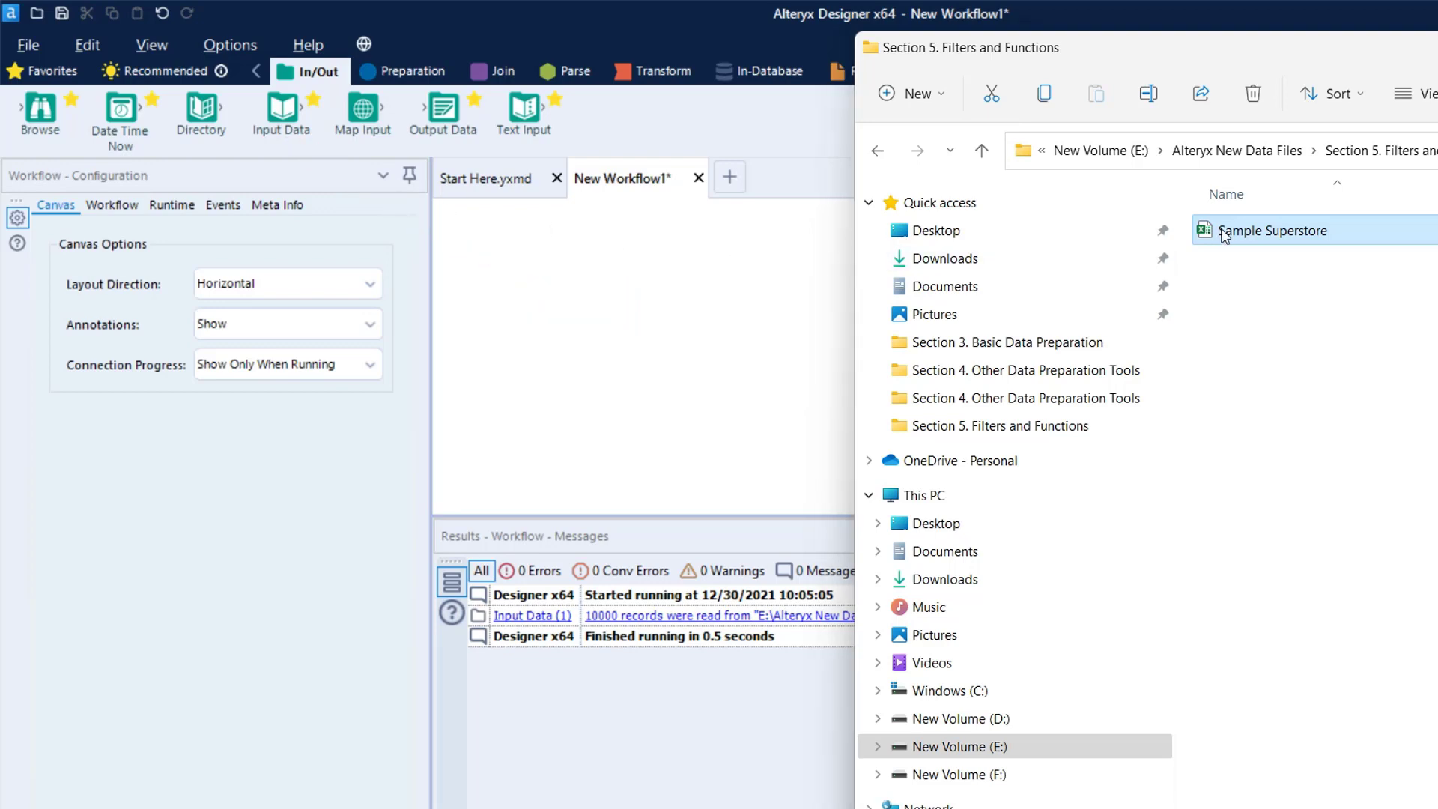
pyautogui.moveTo(1219, 230); pyautogui.dragTo(571, 324)
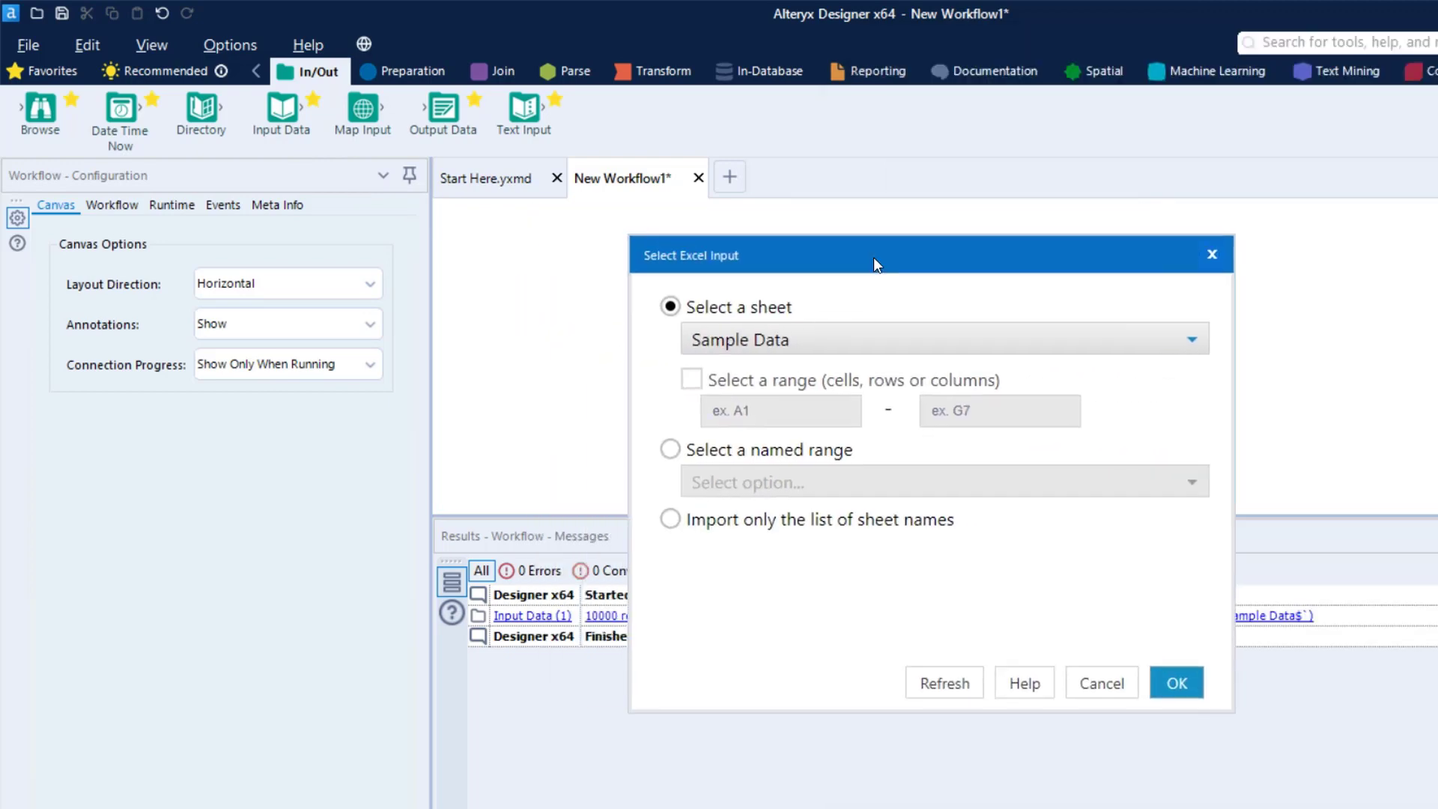
pyautogui.moveTo(873, 257); pyautogui.dragTo(753, 201)
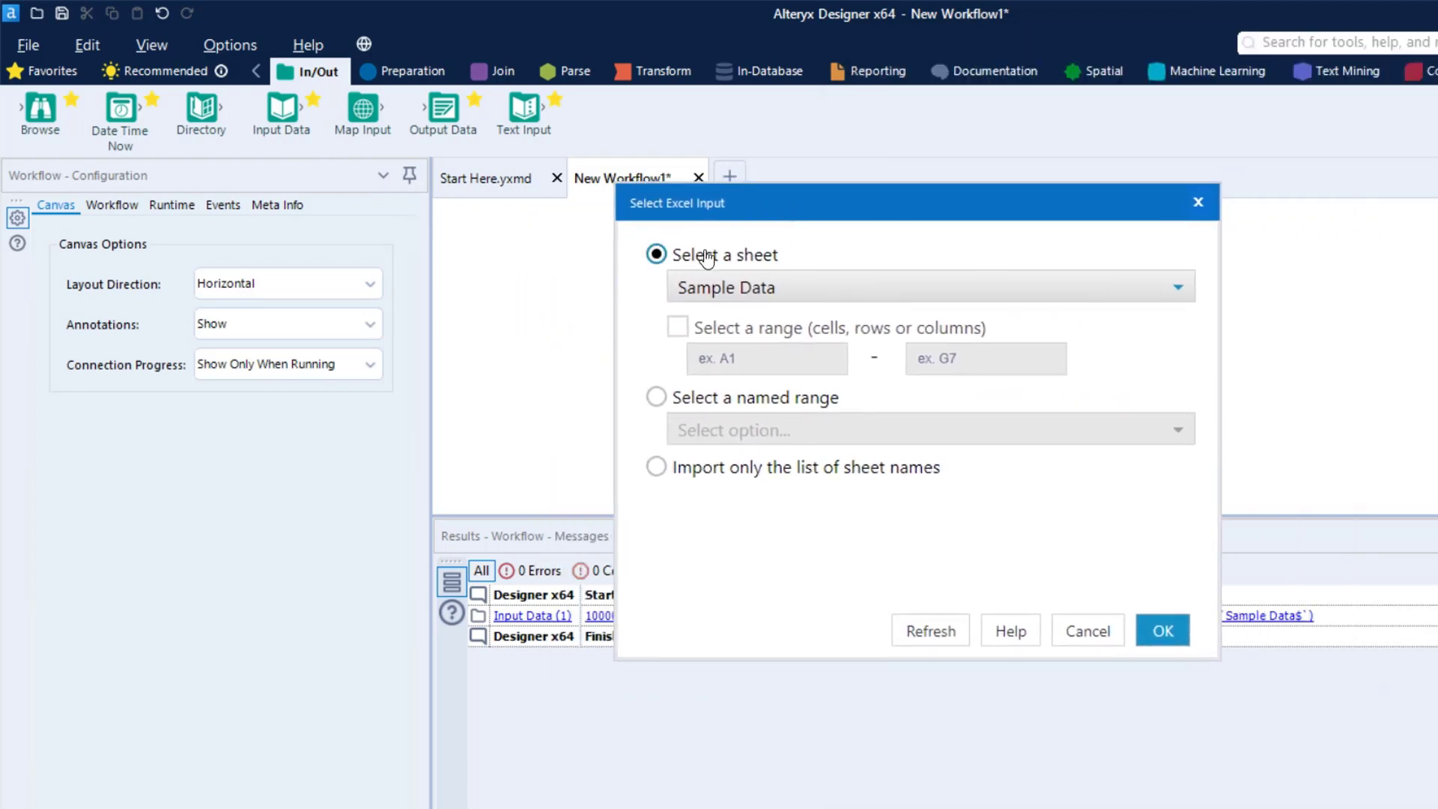
pyautogui.click(766, 280)
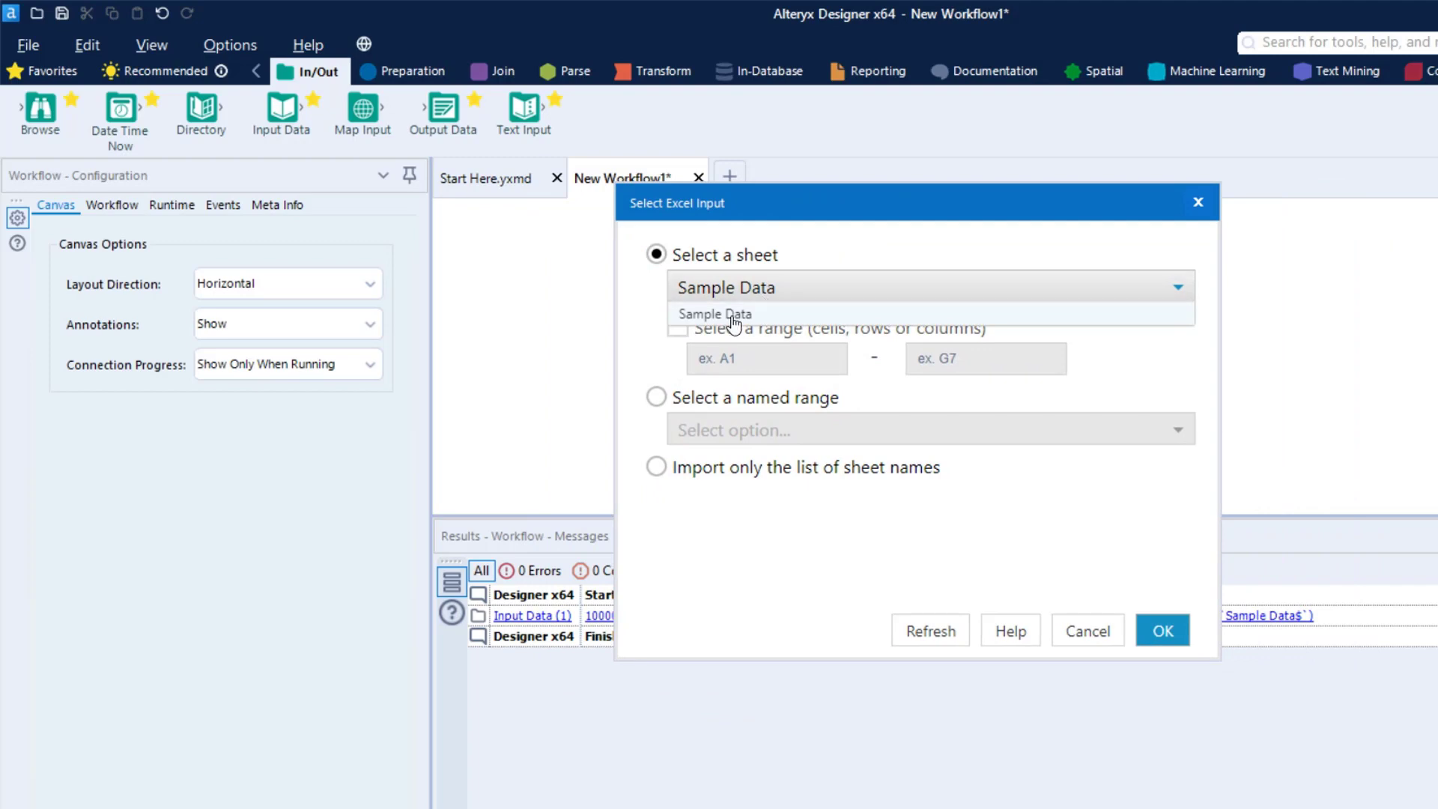
pyautogui.click(1162, 633)
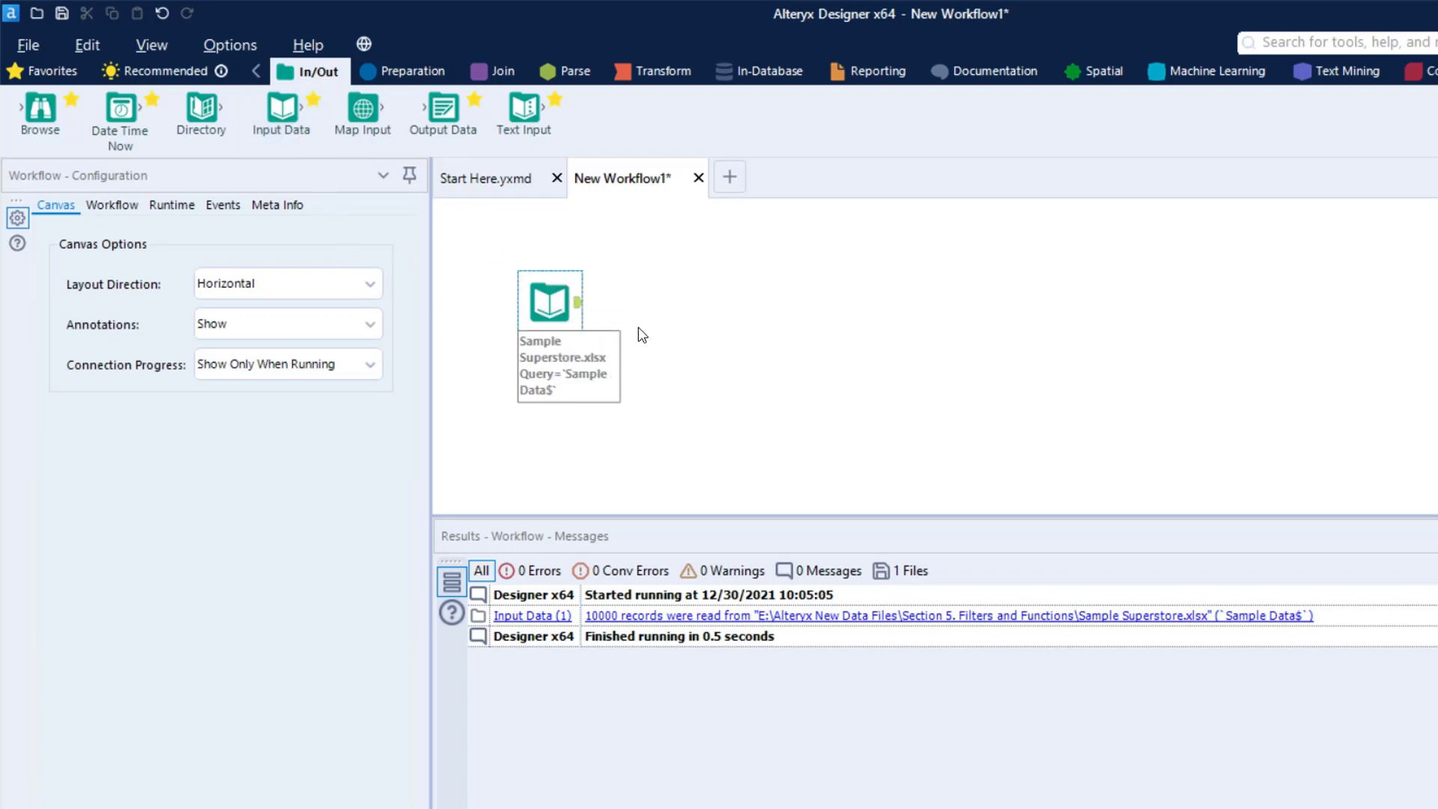
# Replace the Input Data tool's annotation with SampleData
pyautogui.click(555, 304)
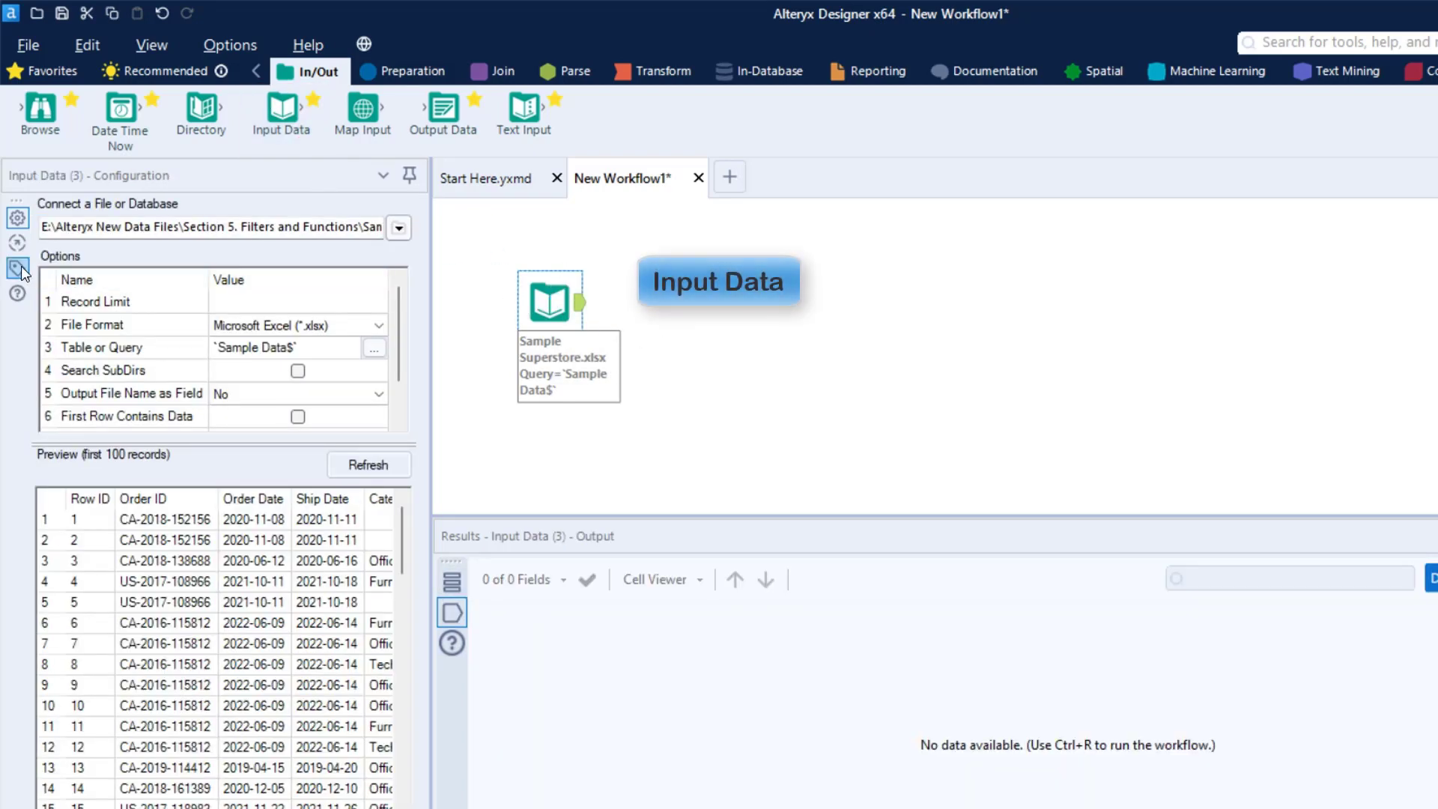
pyautogui.click(19, 267)
pyautogui.moveTo(249, 438); pyautogui.dragTo(79, 384)
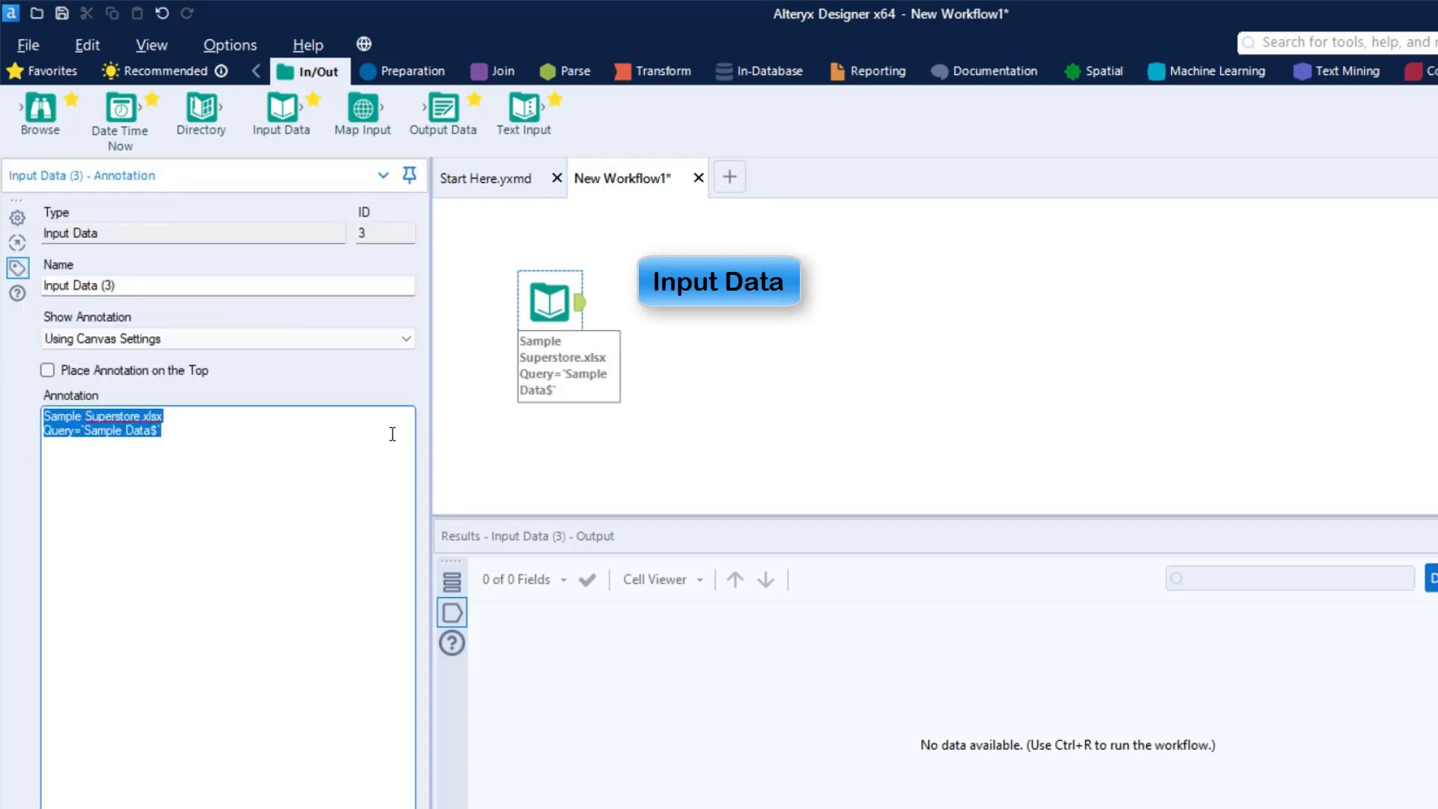
pyautogui.write('SampleData')
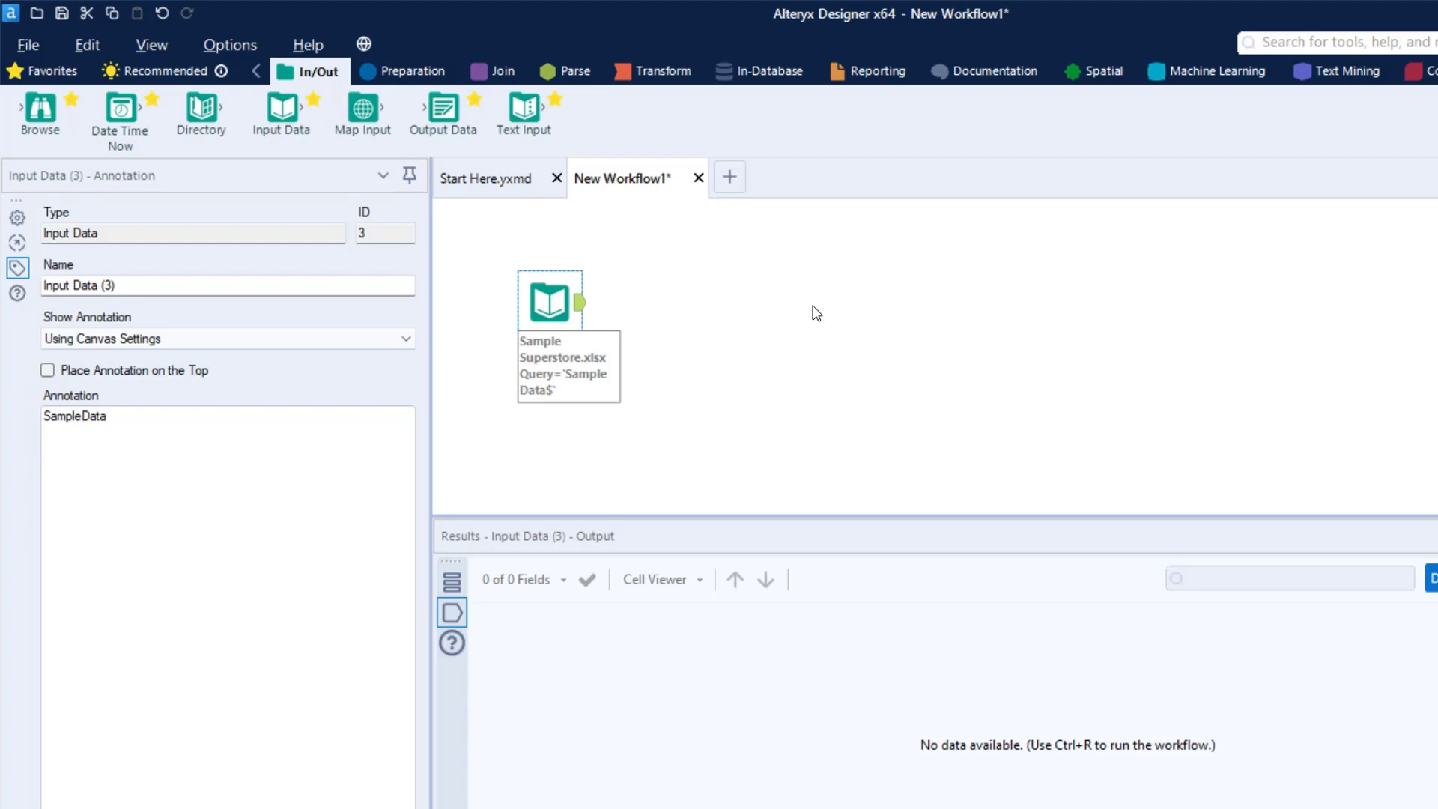
pyautogui.click(820, 311)
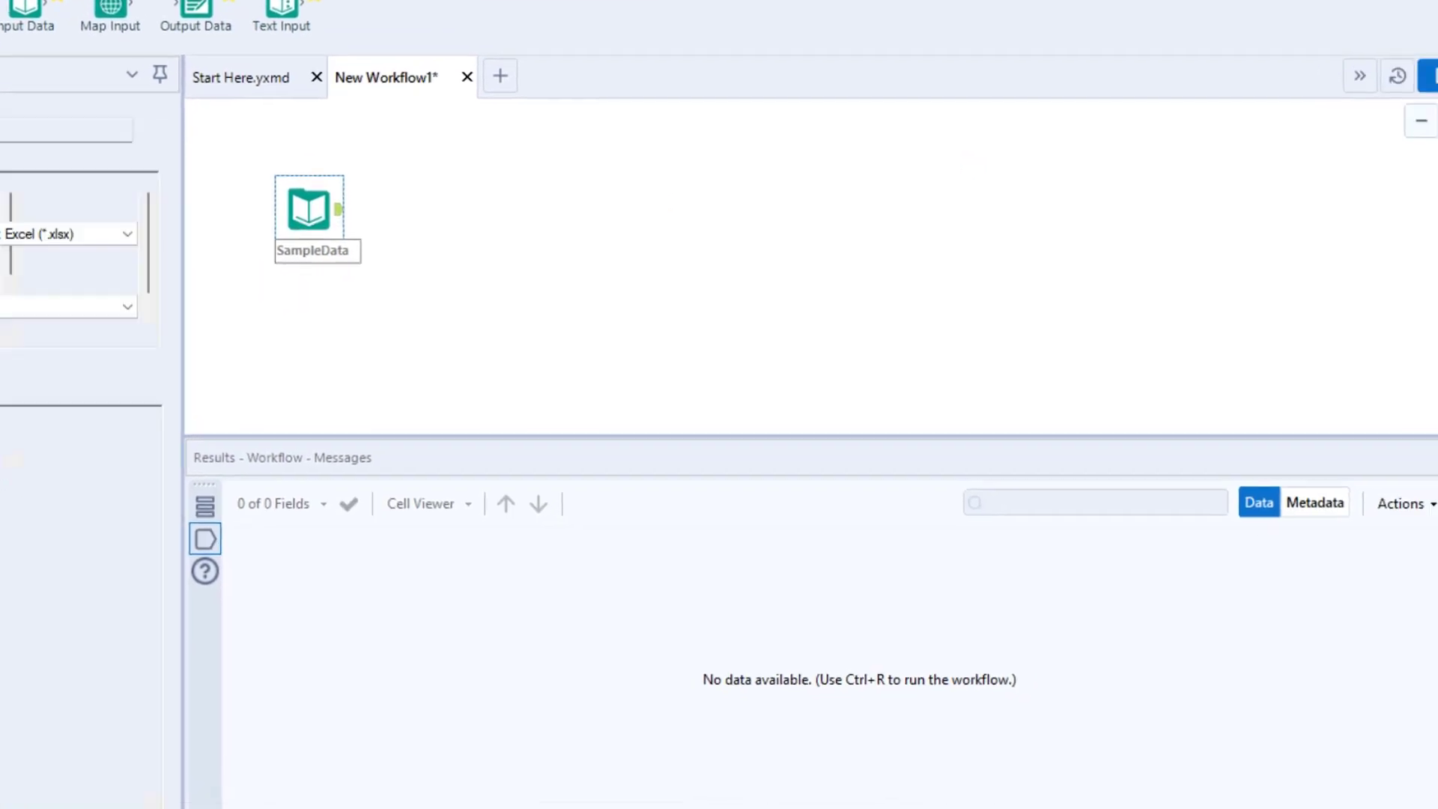
# Run the workflow and add a Filter tool connected to the output of the SampleData input
pyautogui.click(1389, 39)
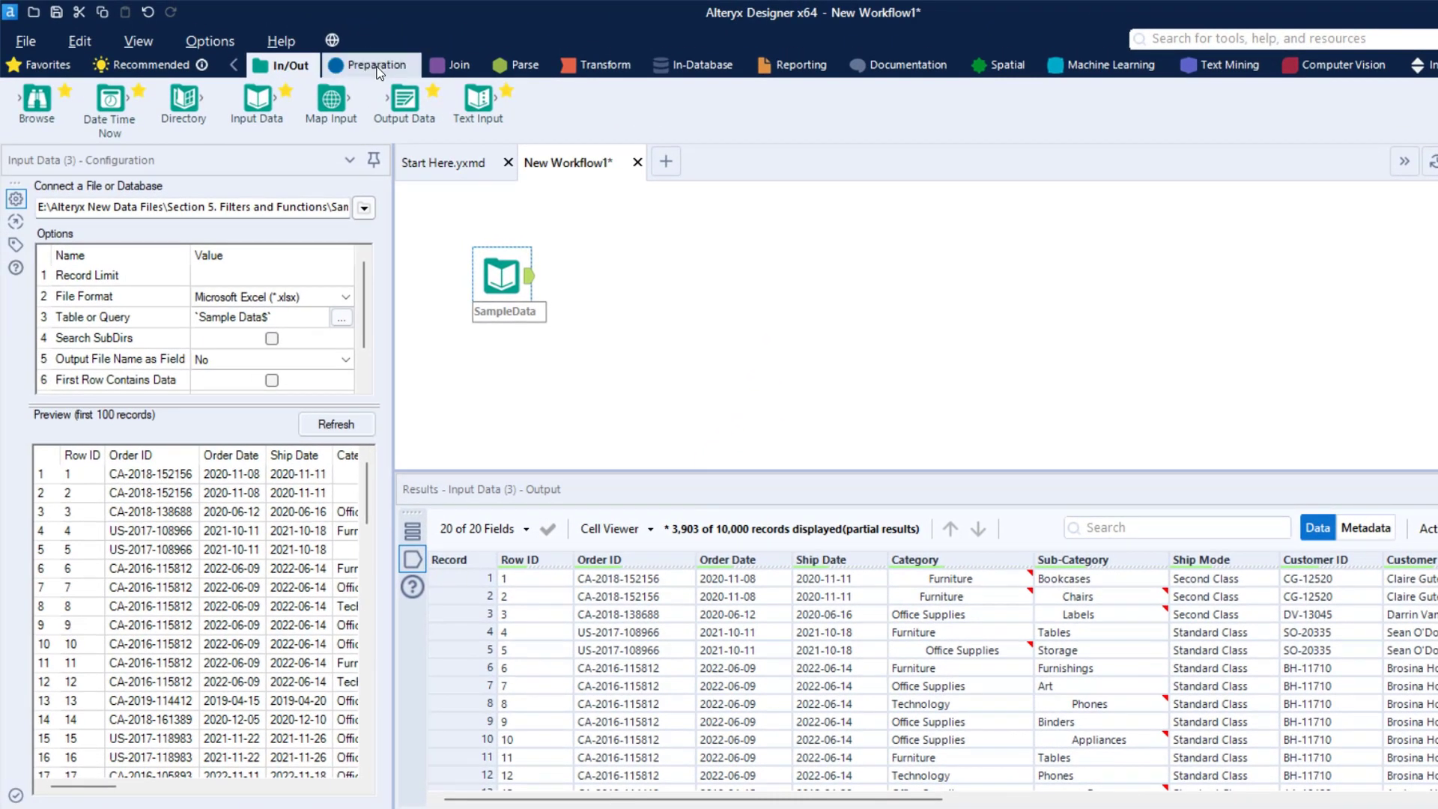
pyautogui.click(378, 68)
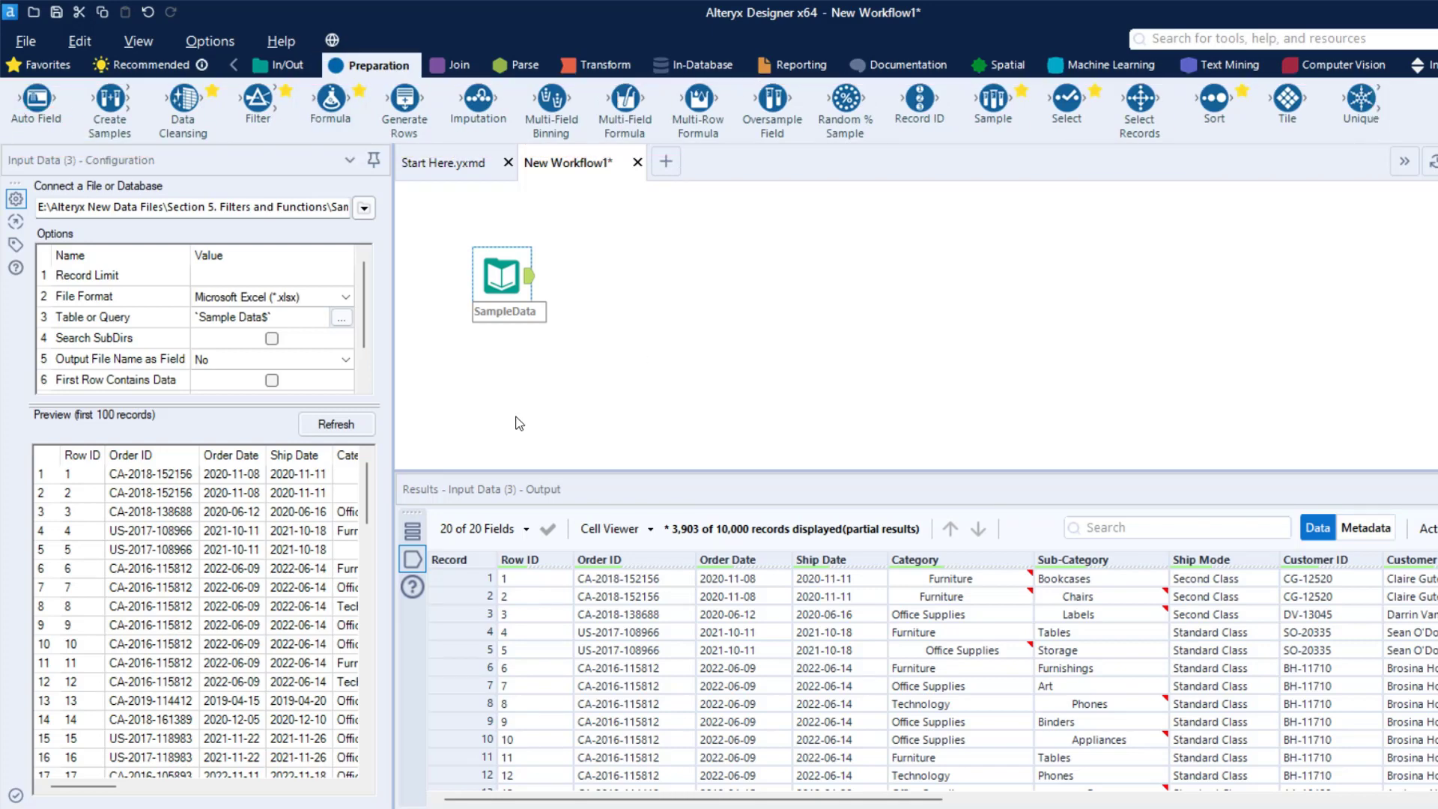
pyautogui.moveTo(257, 101)
pyautogui.mouseDown()
pyautogui.moveTo(344, 172)
pyautogui.moveTo(610, 277)
pyautogui.mouseUp()
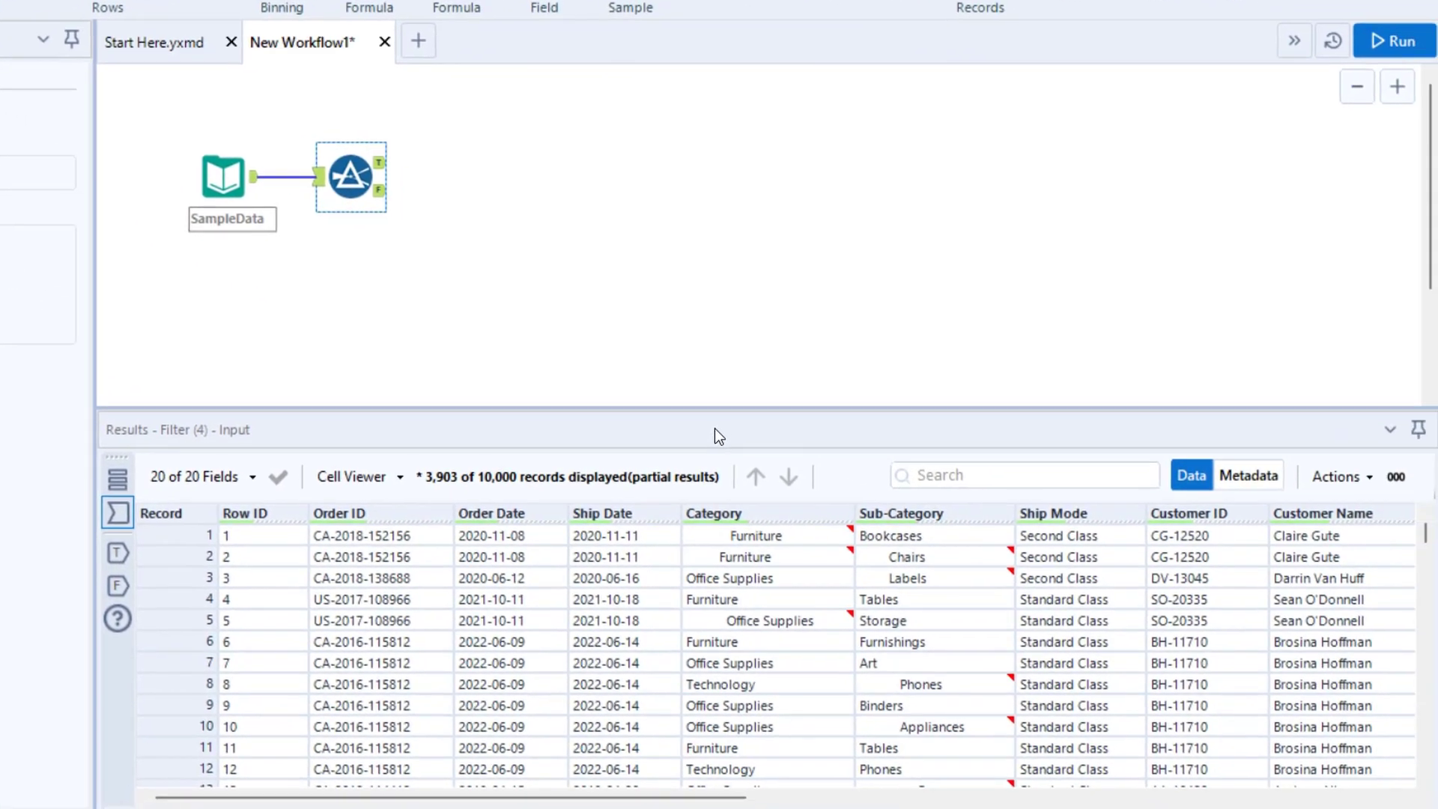
# Examine the Region column in the Filter tool's input data
pyautogui.moveTo(665, 798); pyautogui.dragTo(1141, 805)
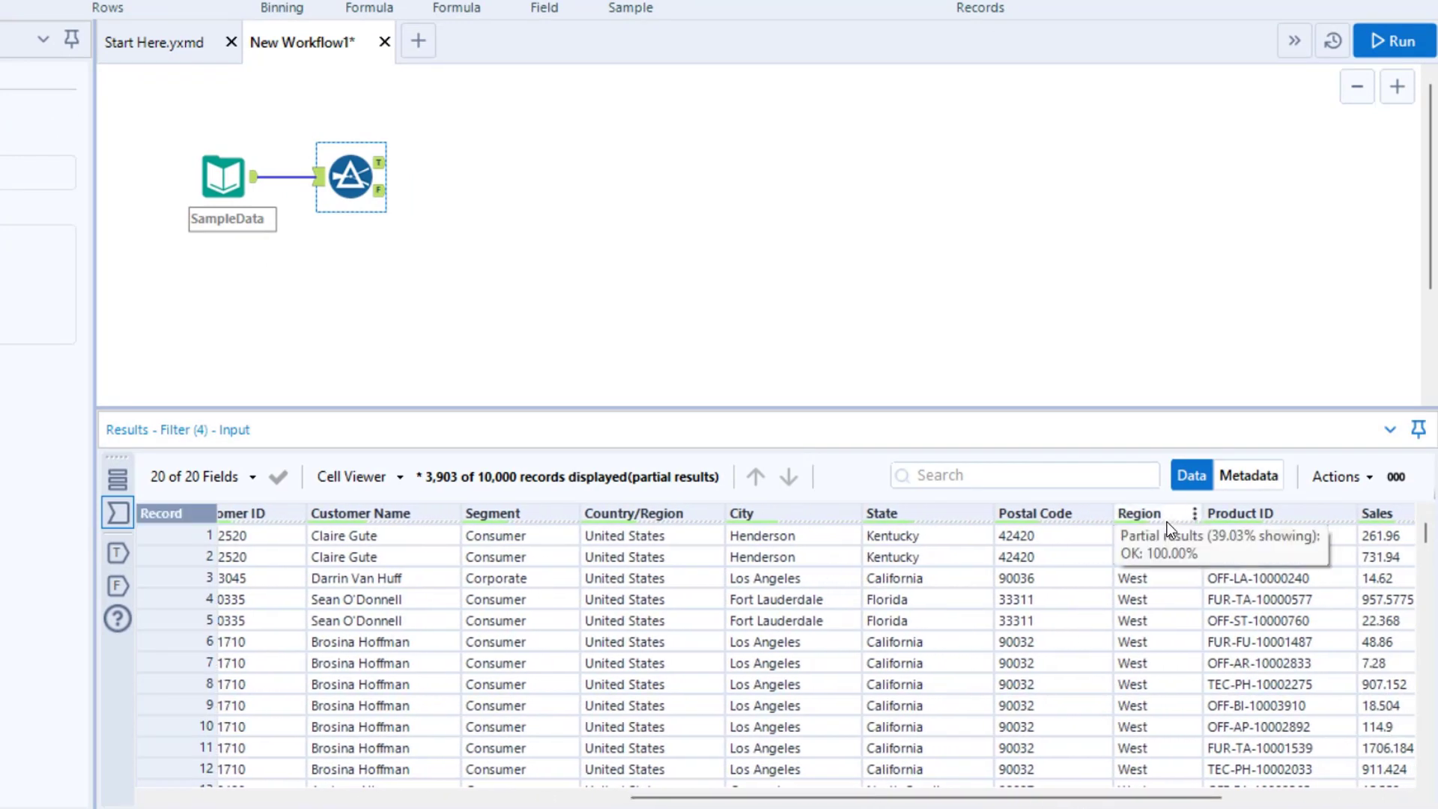
pyautogui.scroll(-6, 1157, 655)
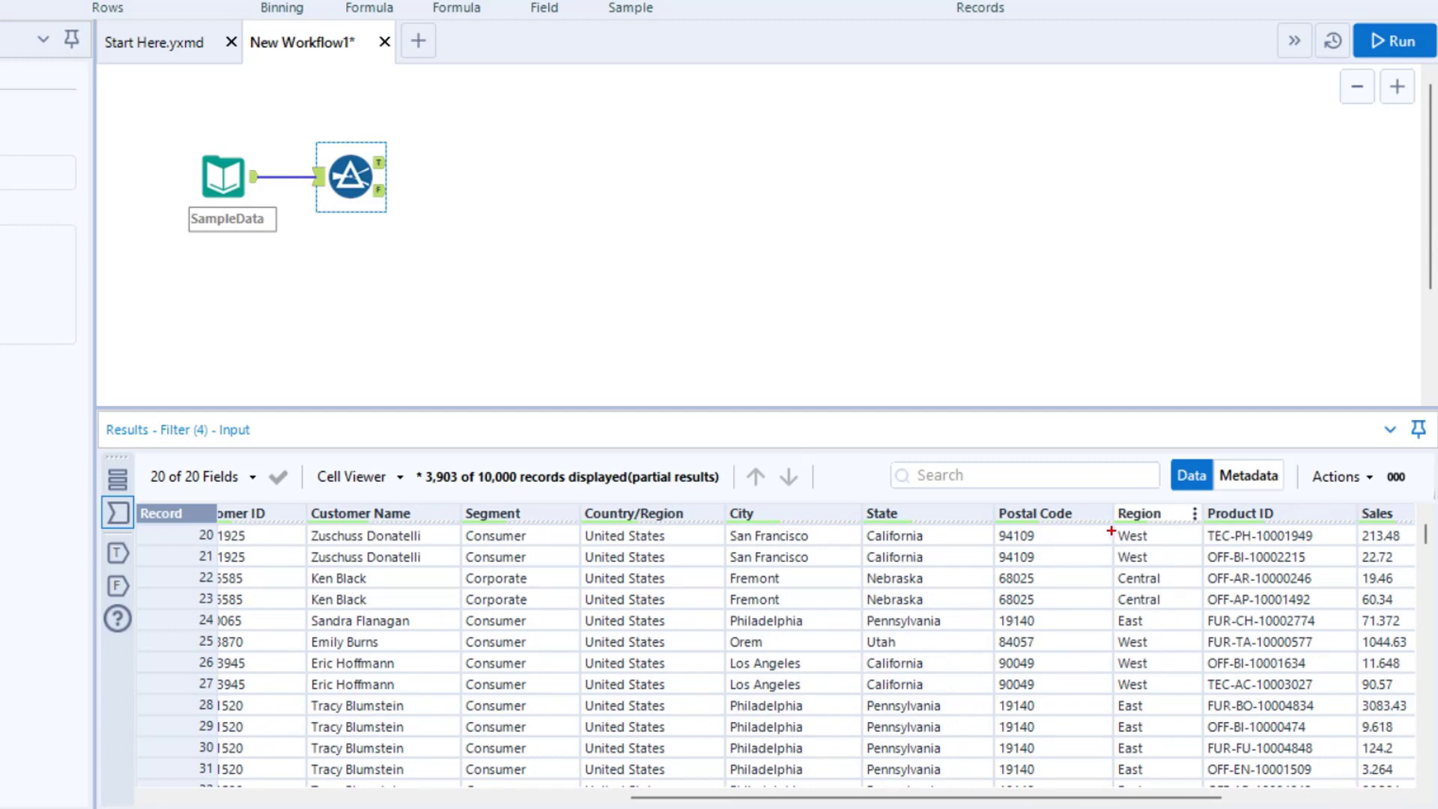
# Set a basic filter for Region equals East, and run the workflow to view the Filter tool's True output
pyautogui.moveTo(1110, 530)
pyautogui.mouseDown()
pyautogui.moveTo(1191, 672)
pyautogui.moveTo(1207, 756)
pyautogui.mouseUp()
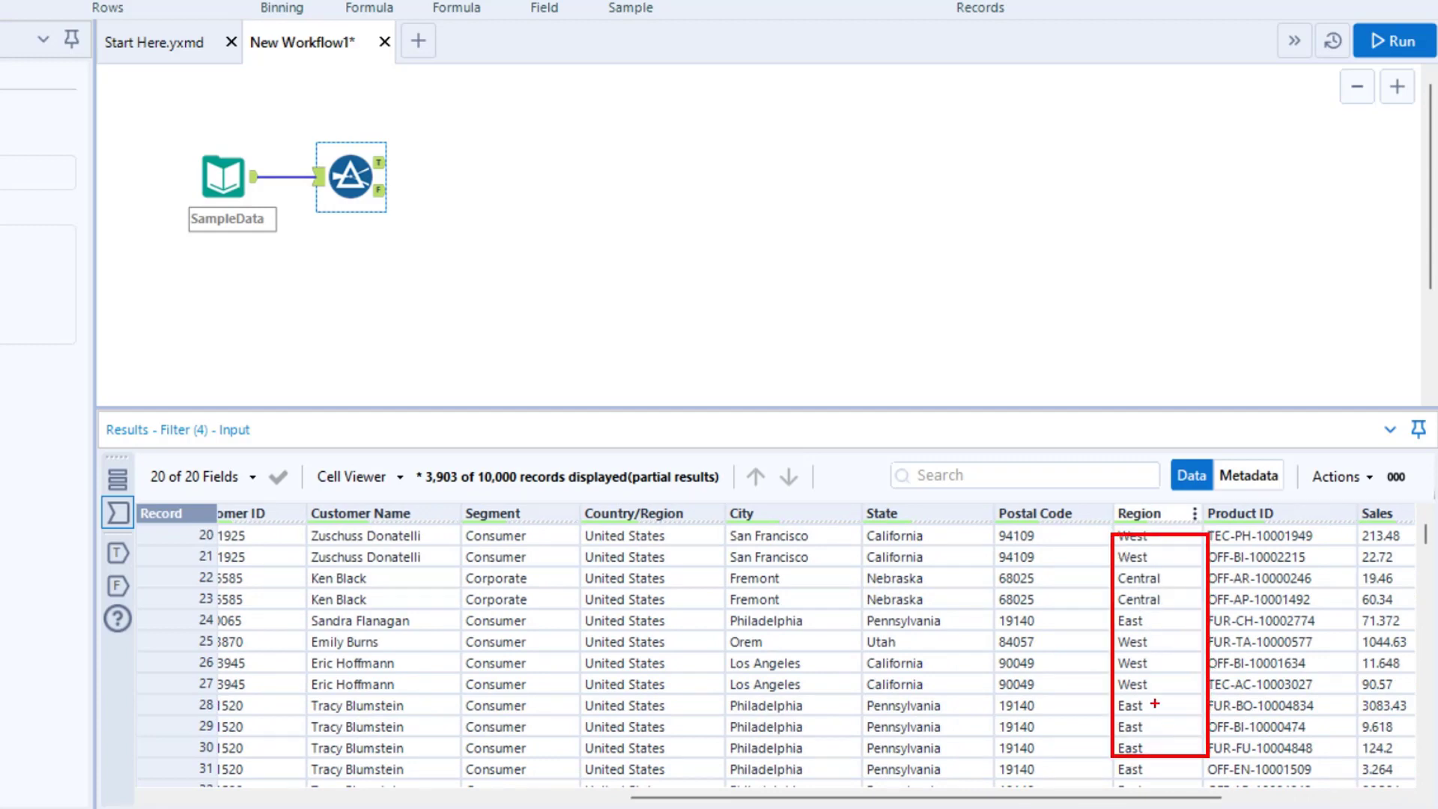
pyautogui.moveTo(1106, 610)
pyautogui.mouseDown()
pyautogui.moveTo(1164, 638)
pyautogui.moveTo(989, 397)
pyautogui.mouseUp()
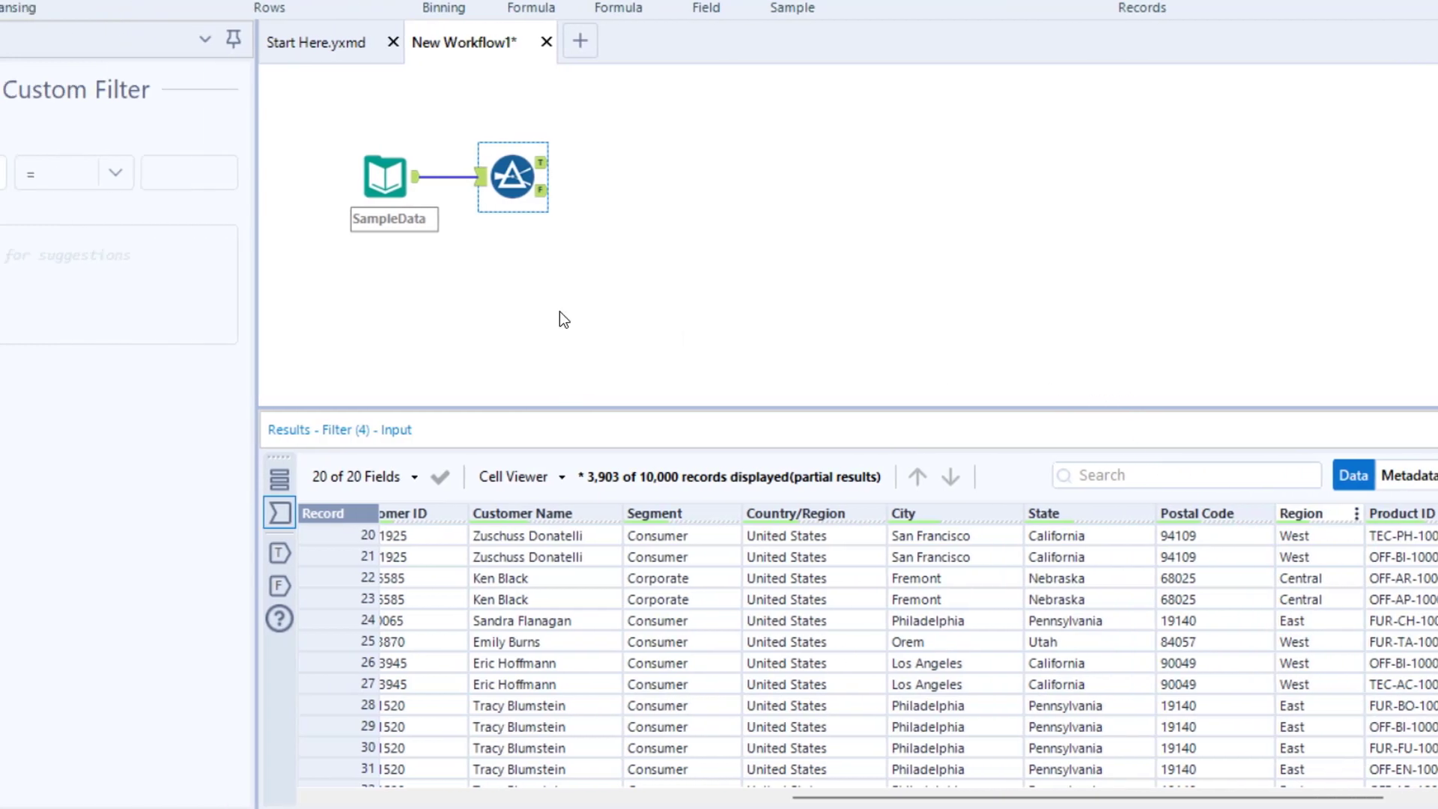
pyautogui.click(196, 175)
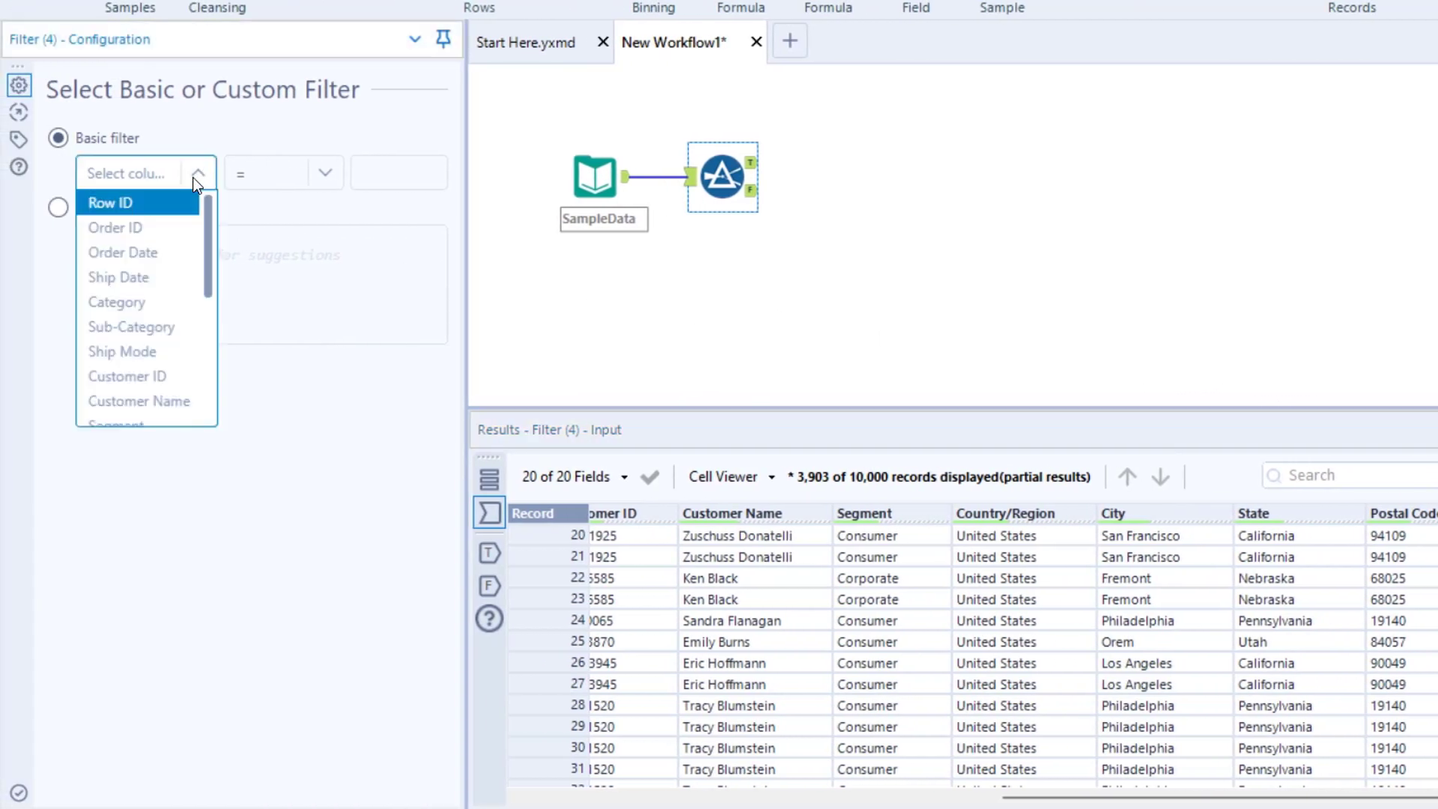
pyautogui.scroll(-3, 187, 292)
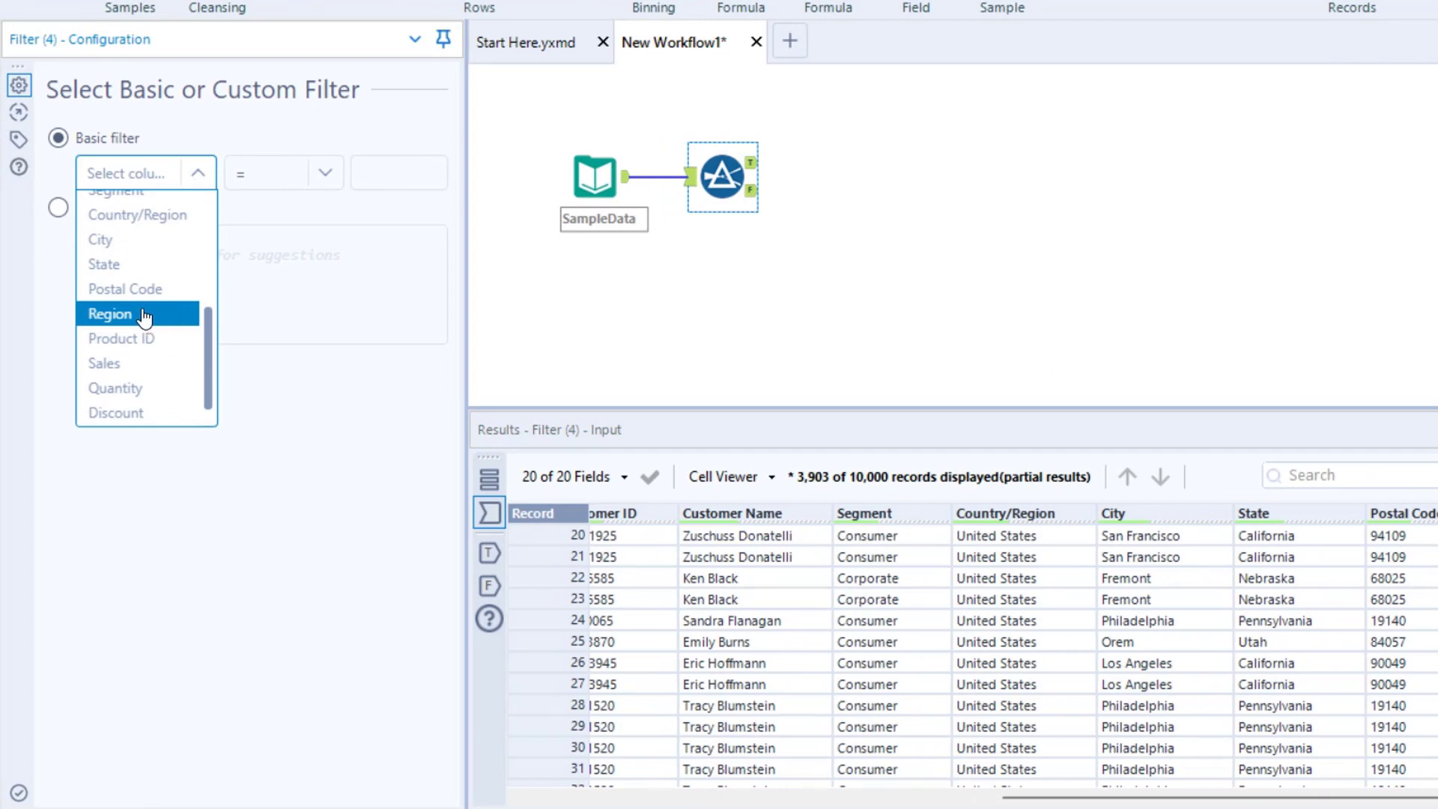
pyautogui.click(145, 315)
pyautogui.click(399, 172)
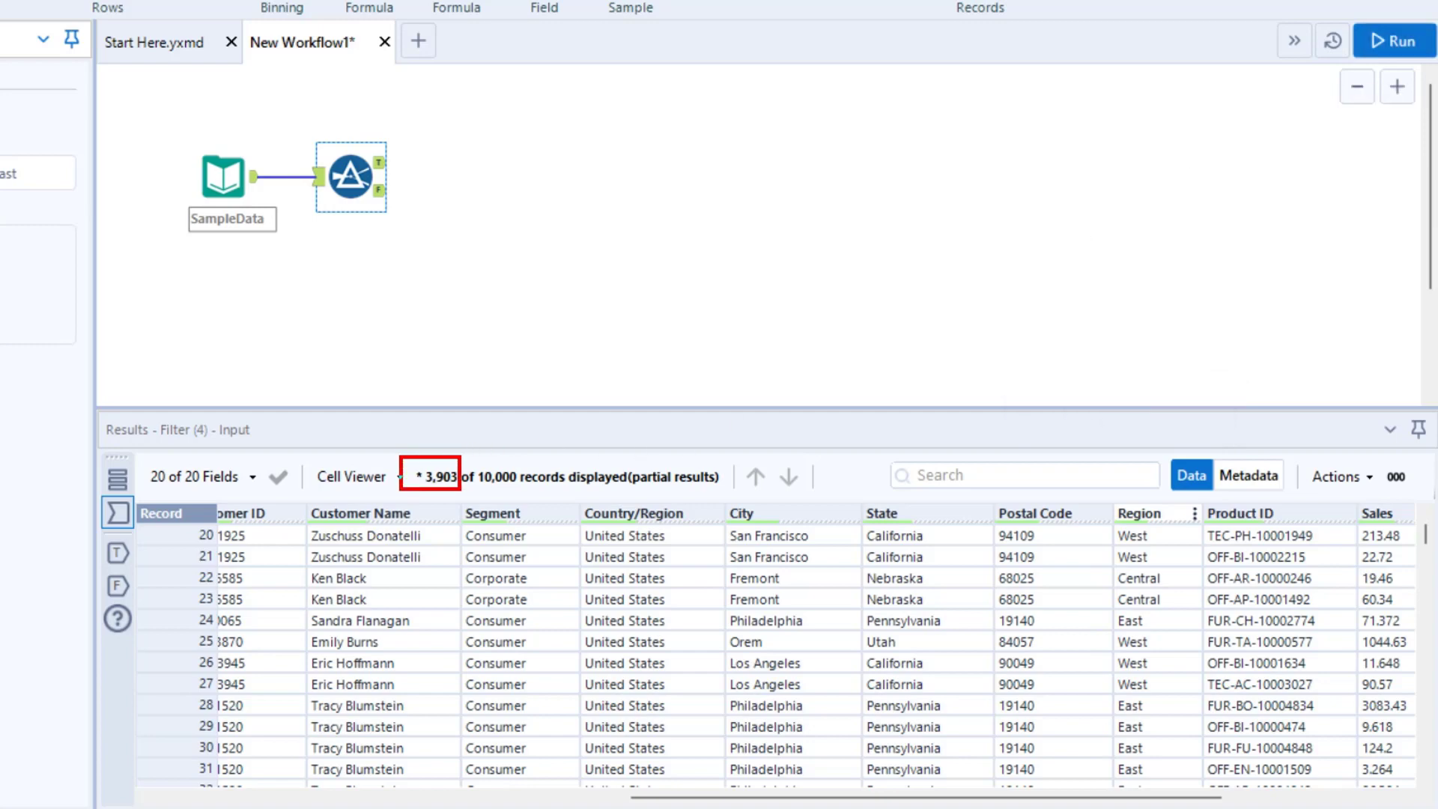
pyautogui.click(1382, 45)
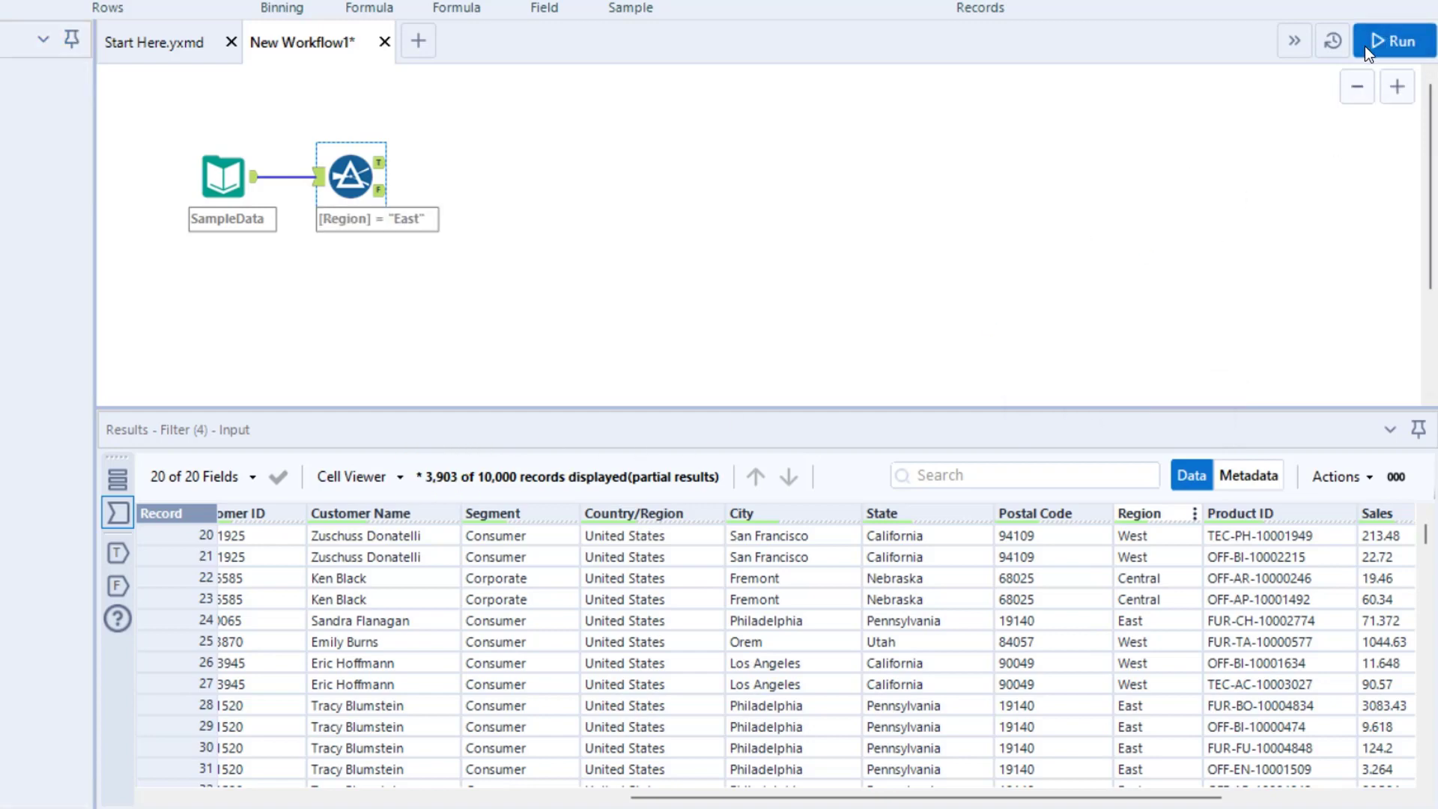
pyautogui.click(380, 163)
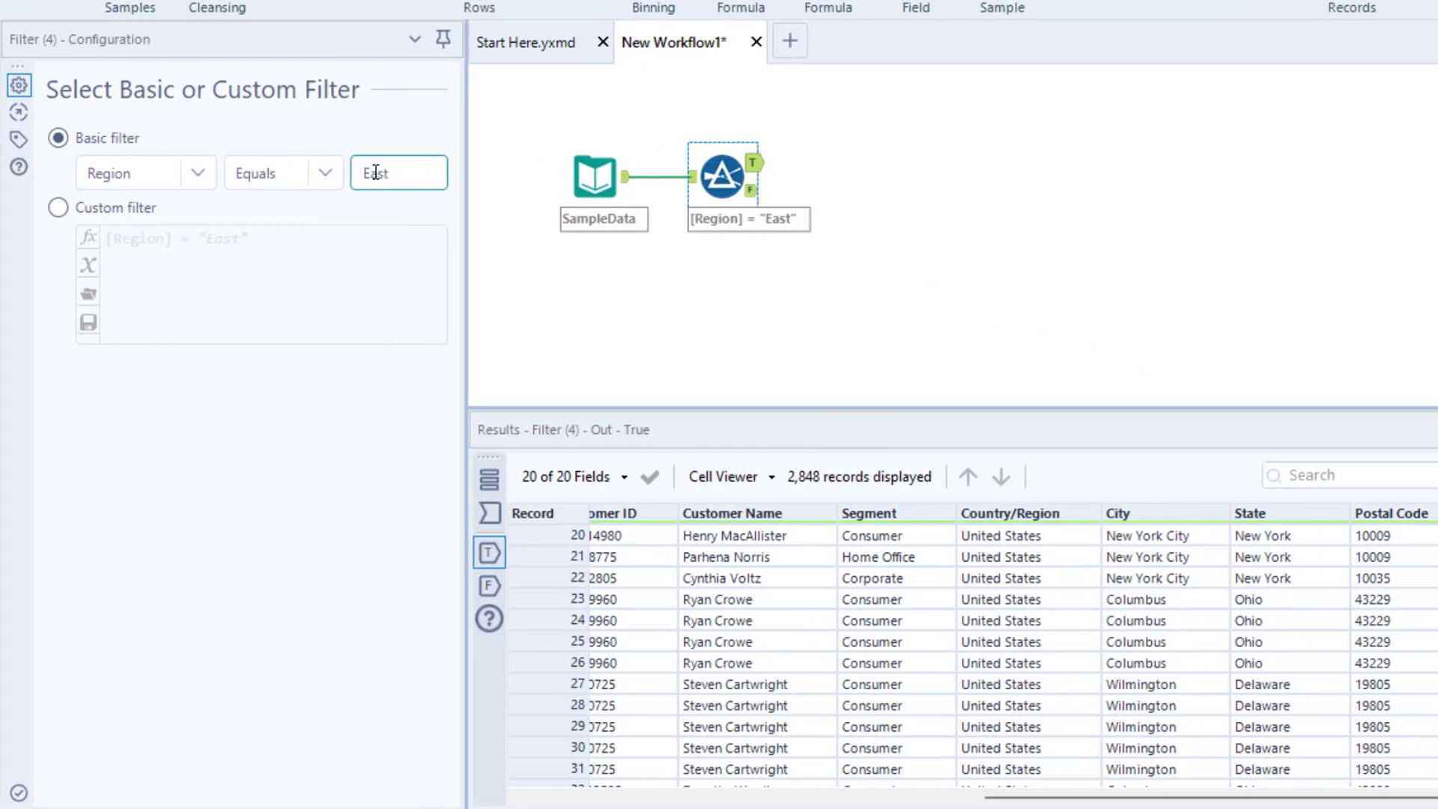
# Change the Region filter value to West and rerun the workflow
pyautogui.doubleClick(420, 171)
pyautogui.write('West')
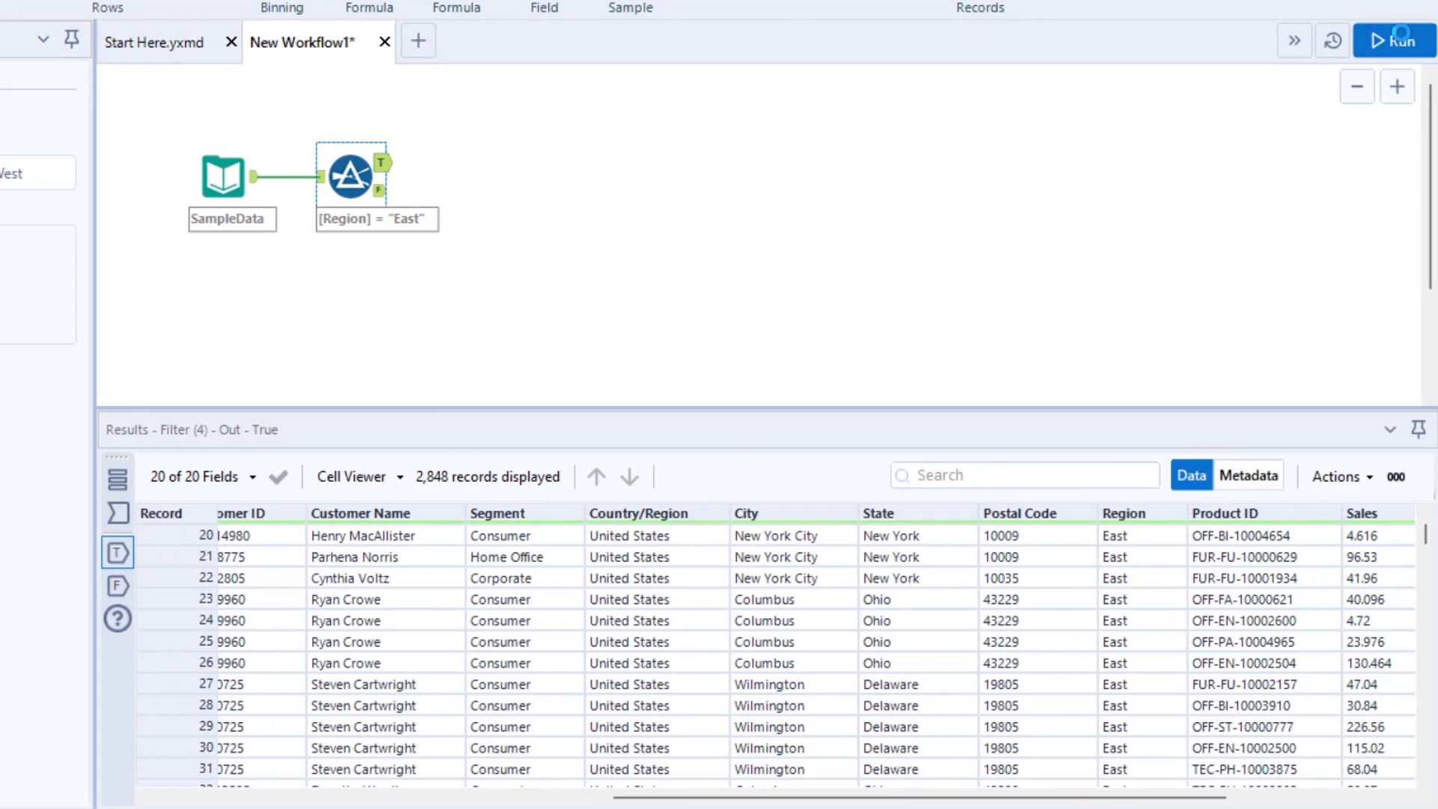
pyautogui.click(1387, 41)
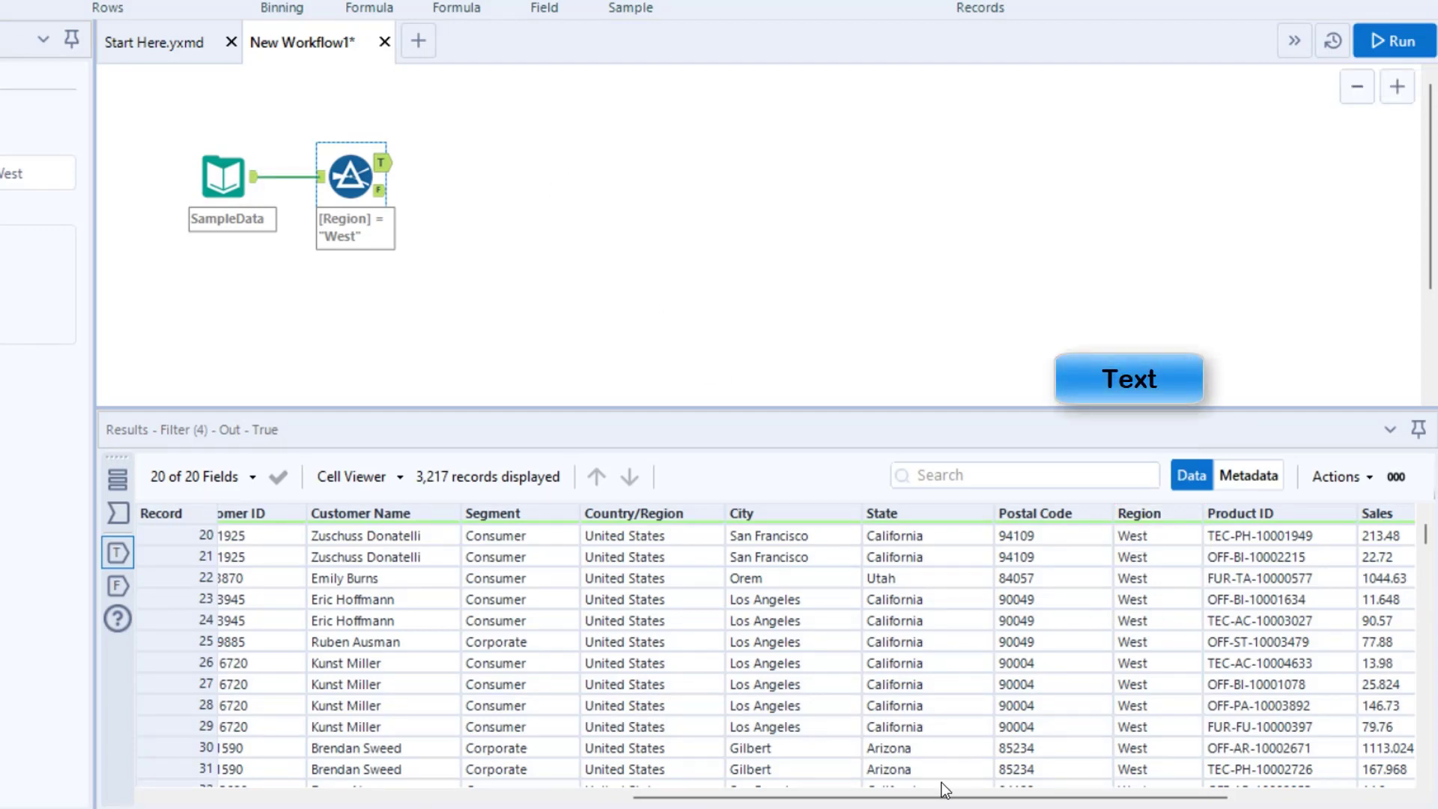
# Switch the basic filter to the Order Date column with the >= operator
pyautogui.moveTo(902, 797); pyautogui.dragTo(435, 799)
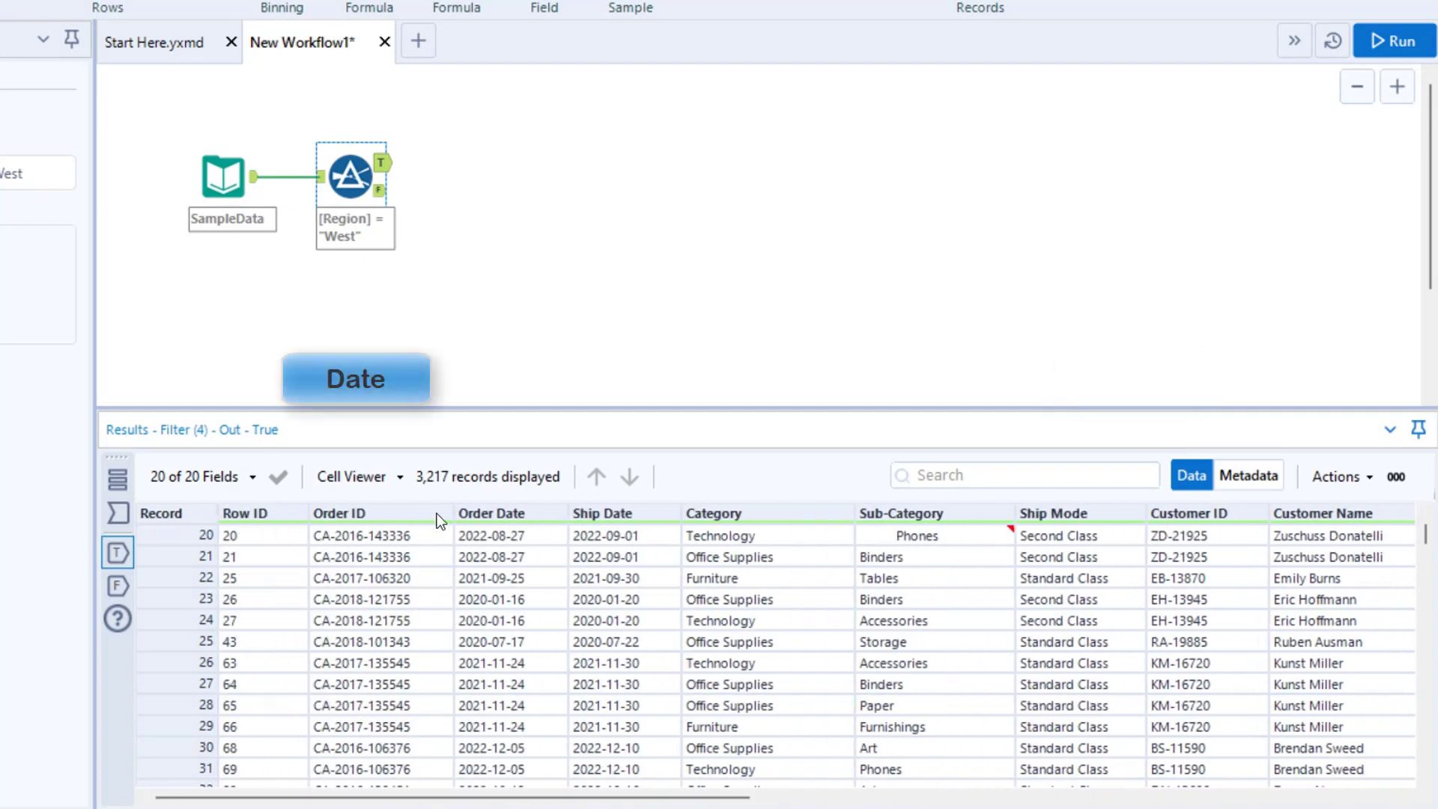
pyautogui.moveTo(451, 501)
pyautogui.mouseDown()
pyautogui.moveTo(563, 710)
pyautogui.moveTo(564, 791)
pyautogui.mouseUp()
pyautogui.moveTo(539, 531); pyautogui.dragTo(704, 347)
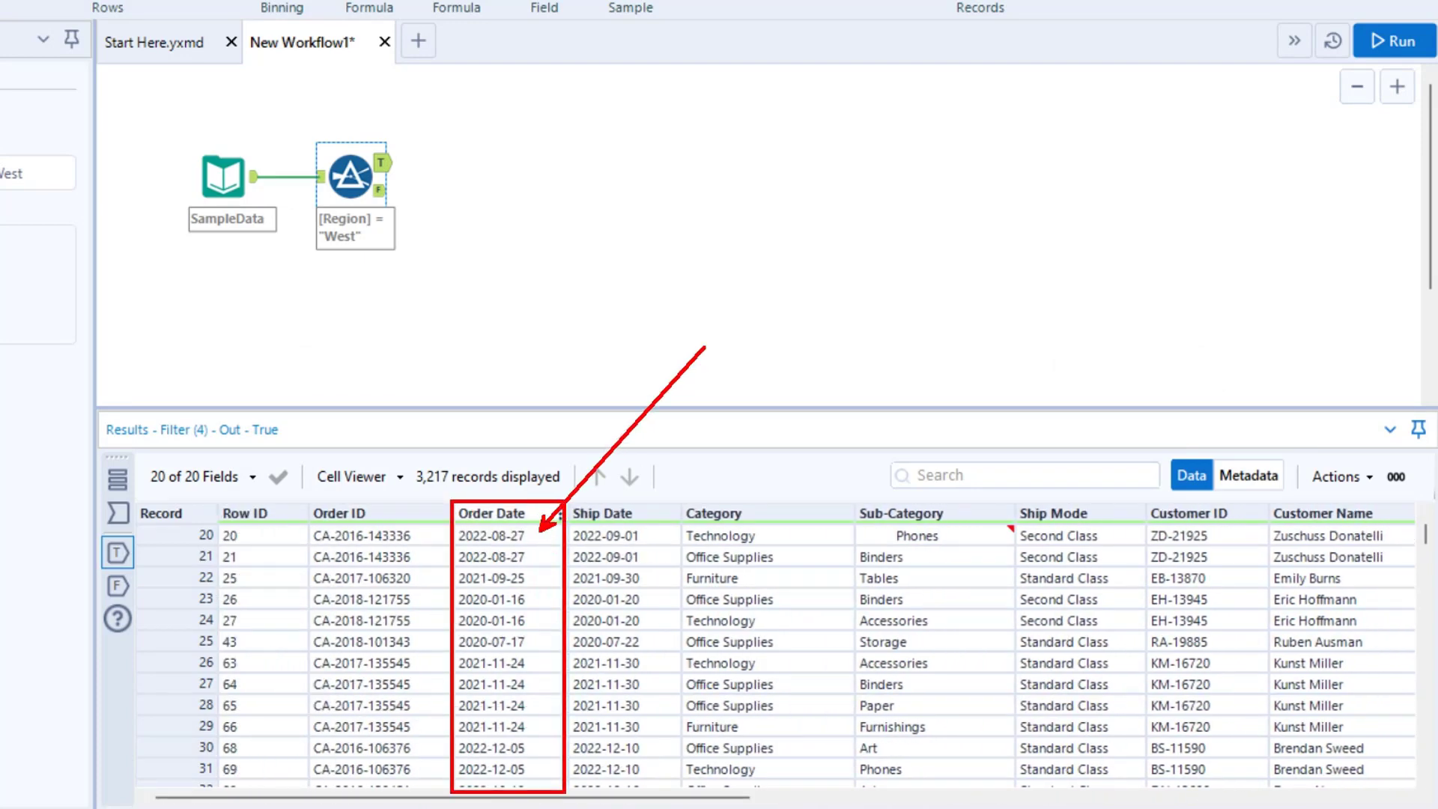
pyautogui.press('Escape')
pyautogui.scroll(-3, 531, 581)
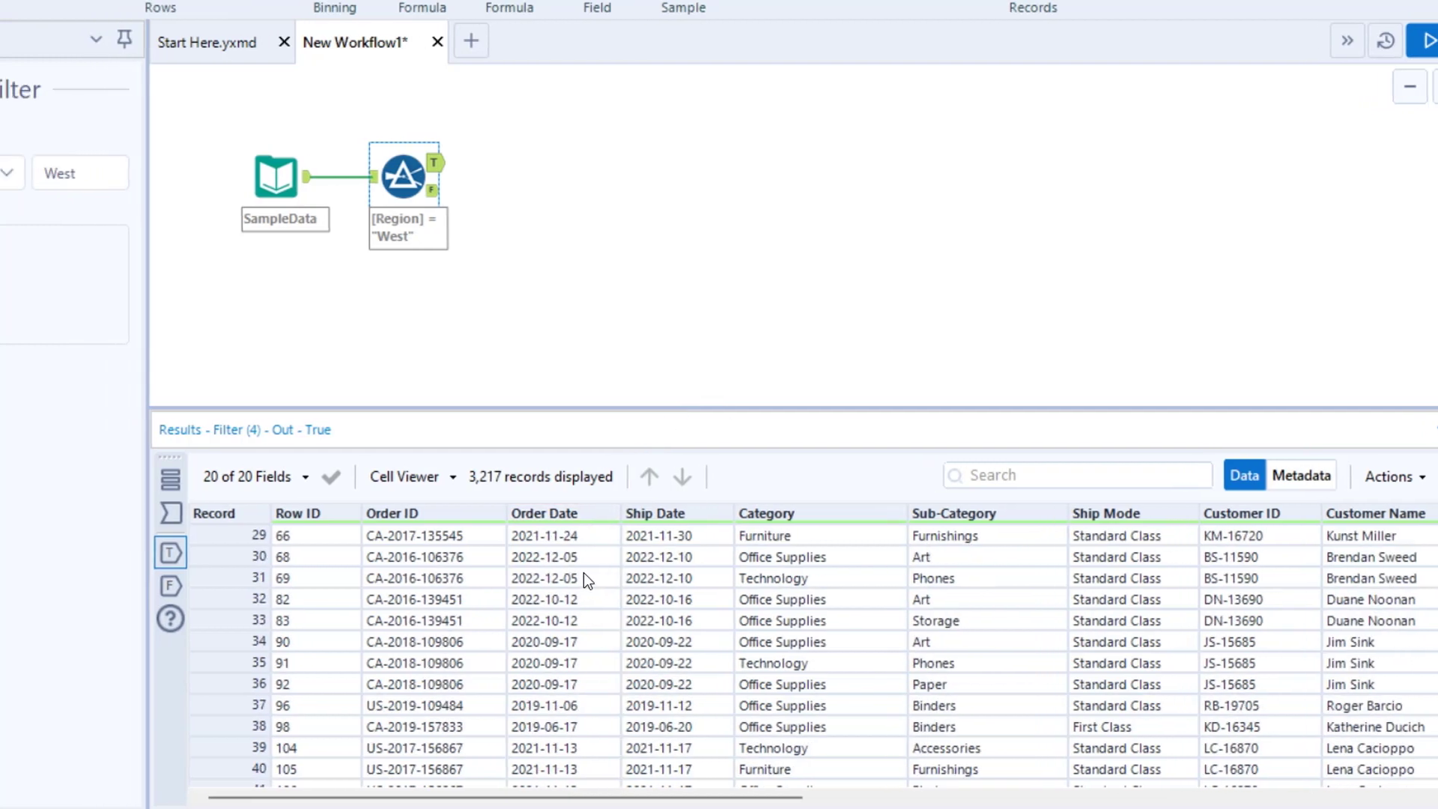
pyautogui.click(197, 173)
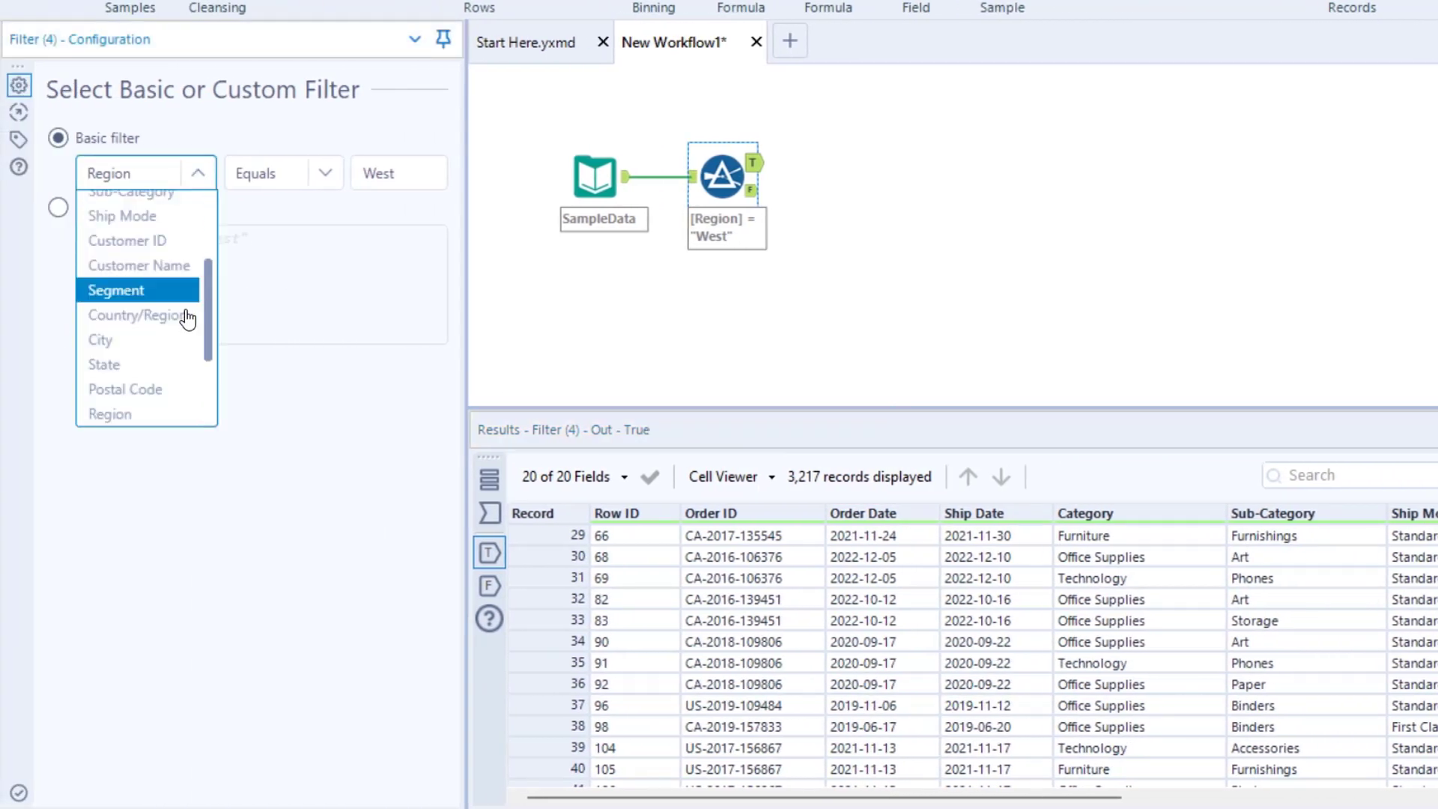
pyautogui.scroll(2, 179, 314)
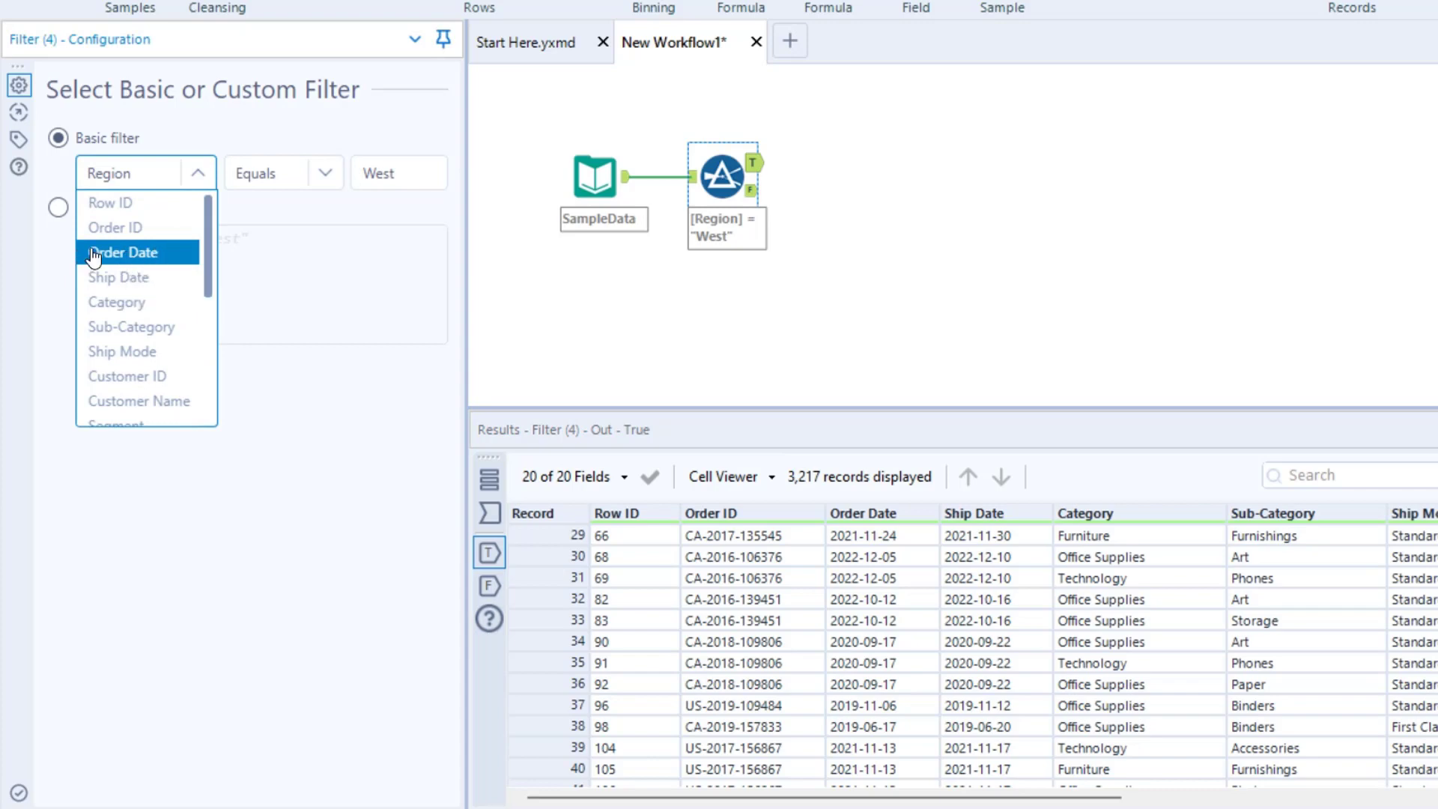
pyautogui.click(124, 254)
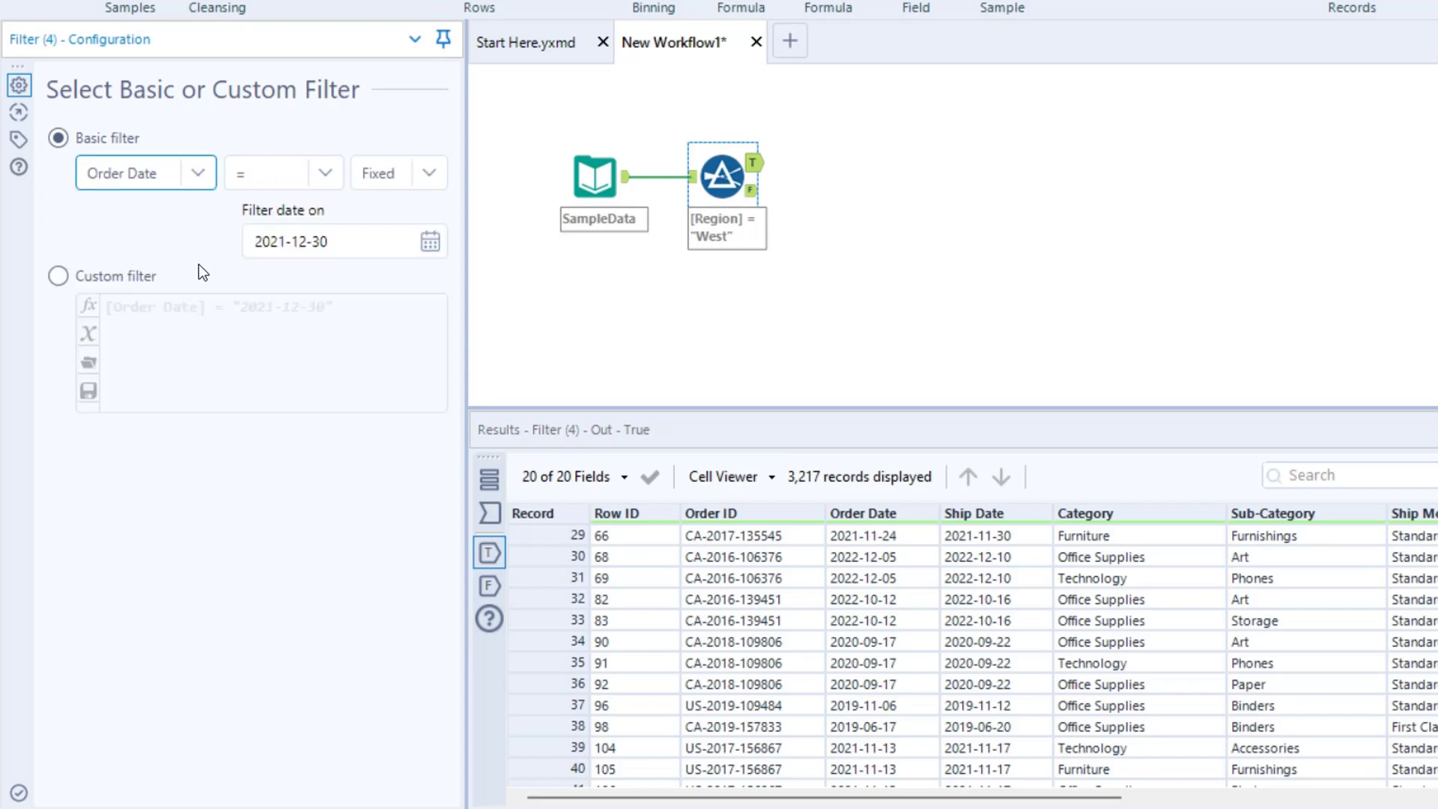
pyautogui.click(304, 175)
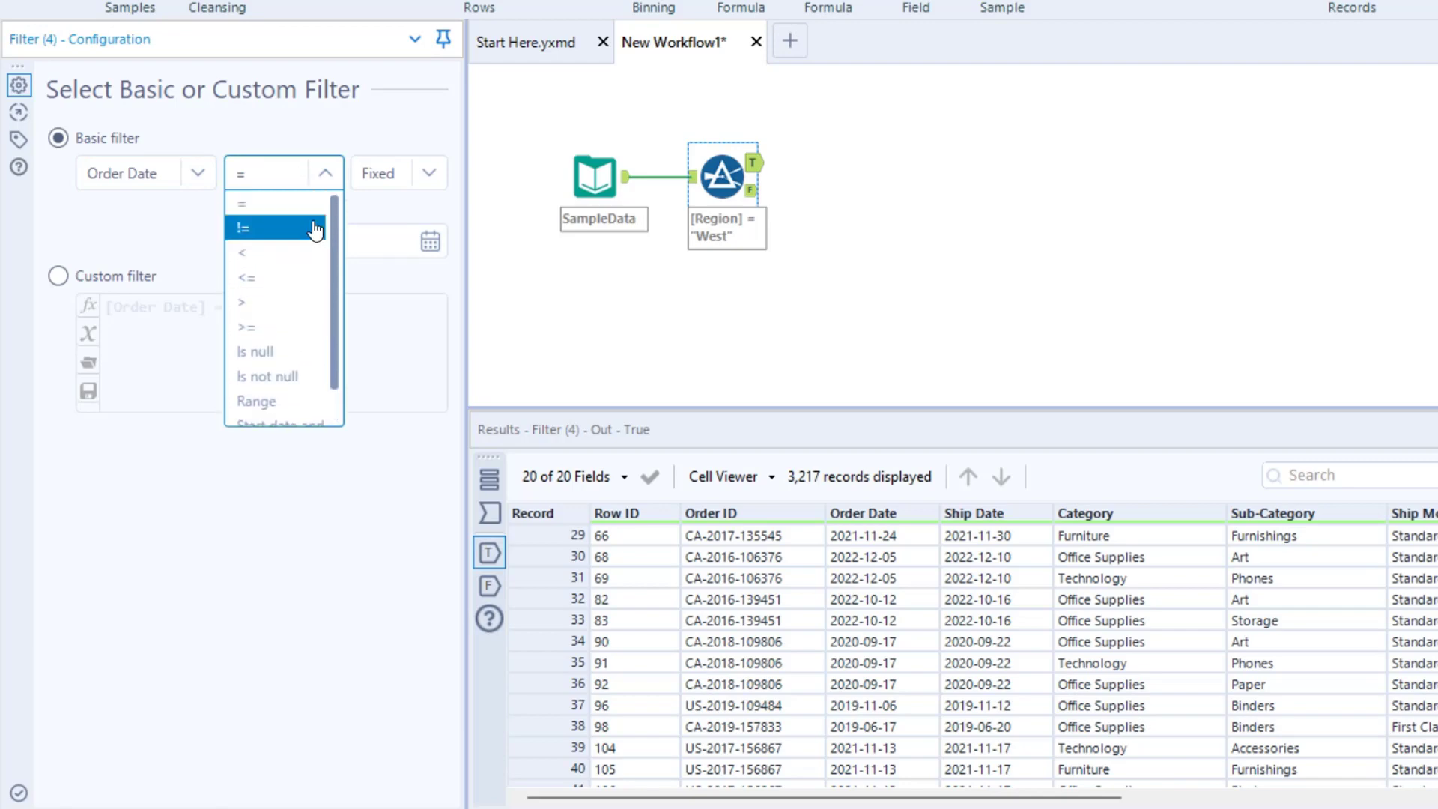
pyautogui.click(281, 329)
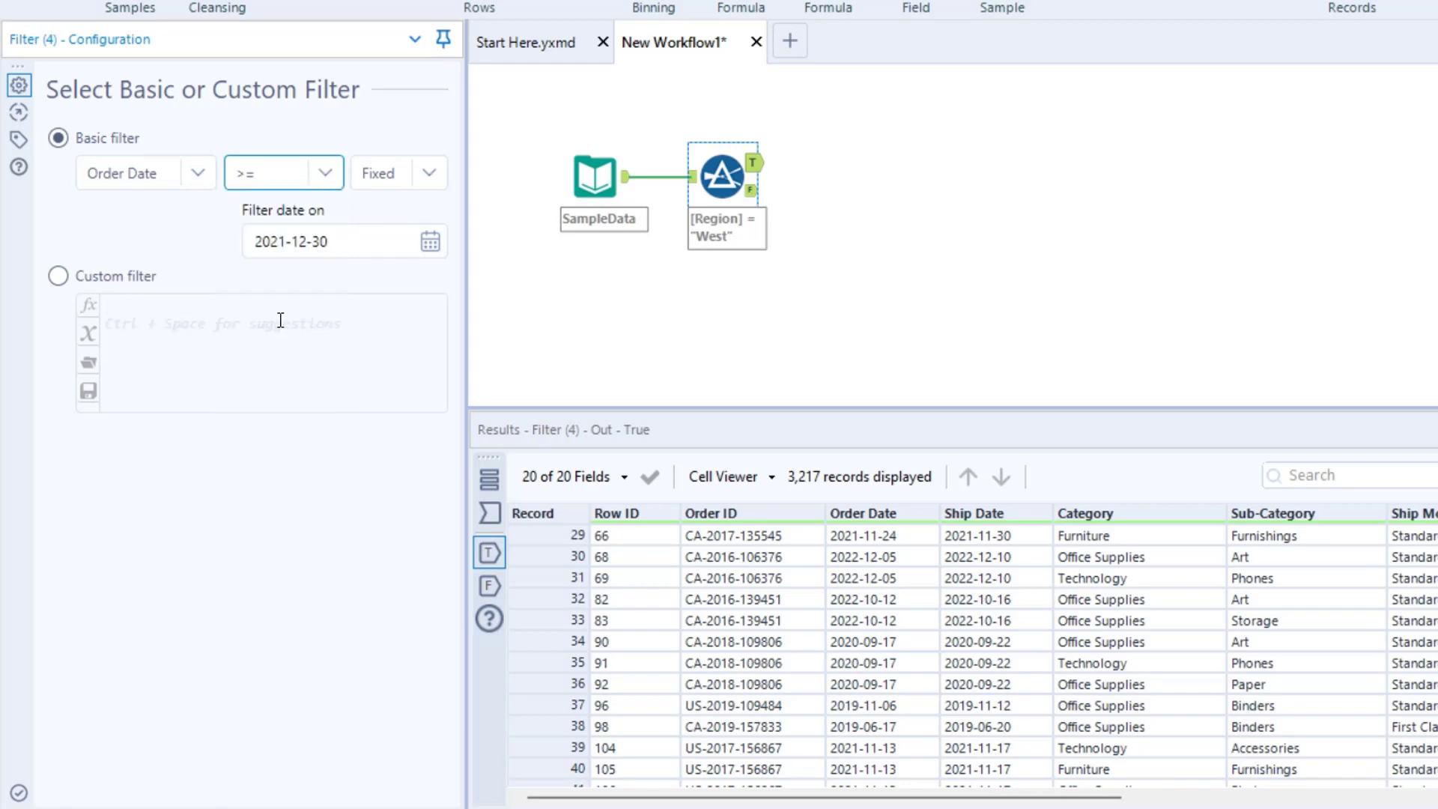
# Set the Order Date comparison to Today (dynamic) and run the workflow
pyautogui.click(426, 178)
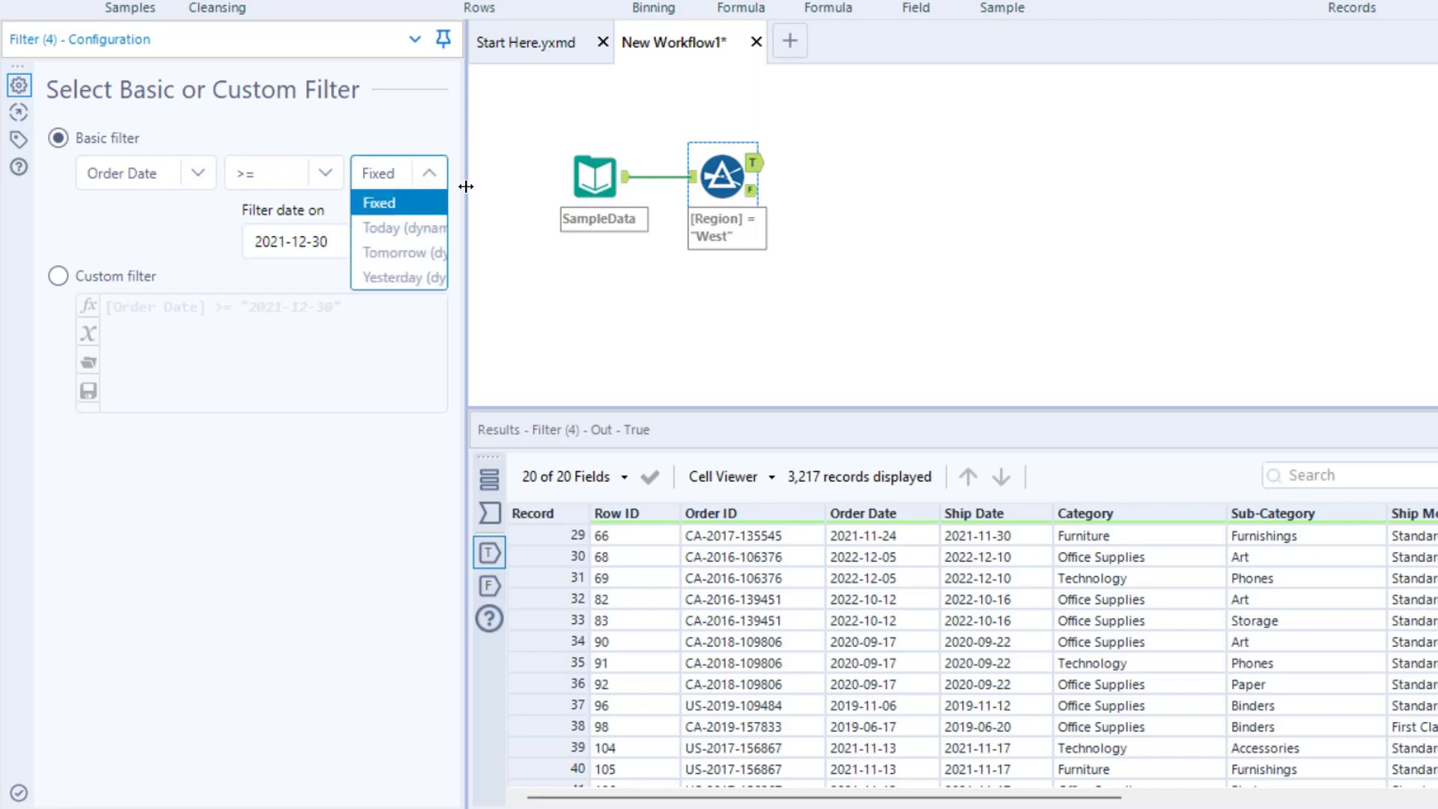
pyautogui.moveTo(608, 191); pyautogui.dragTo(641, 191)
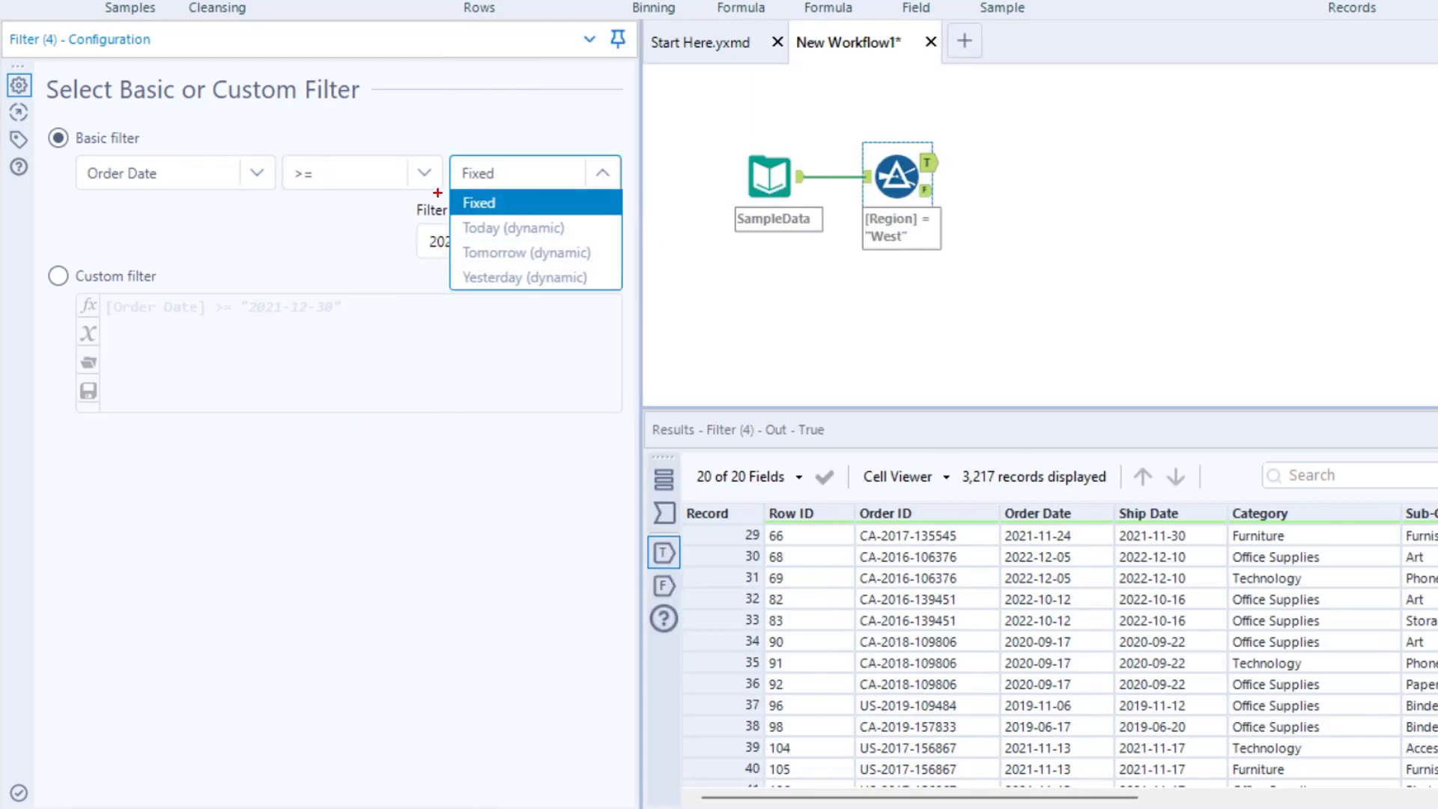
pyautogui.moveTo(450, 184)
pyautogui.mouseDown()
pyautogui.moveTo(597, 249)
pyautogui.moveTo(614, 274)
pyautogui.moveTo(596, 381)
pyautogui.mouseUp()
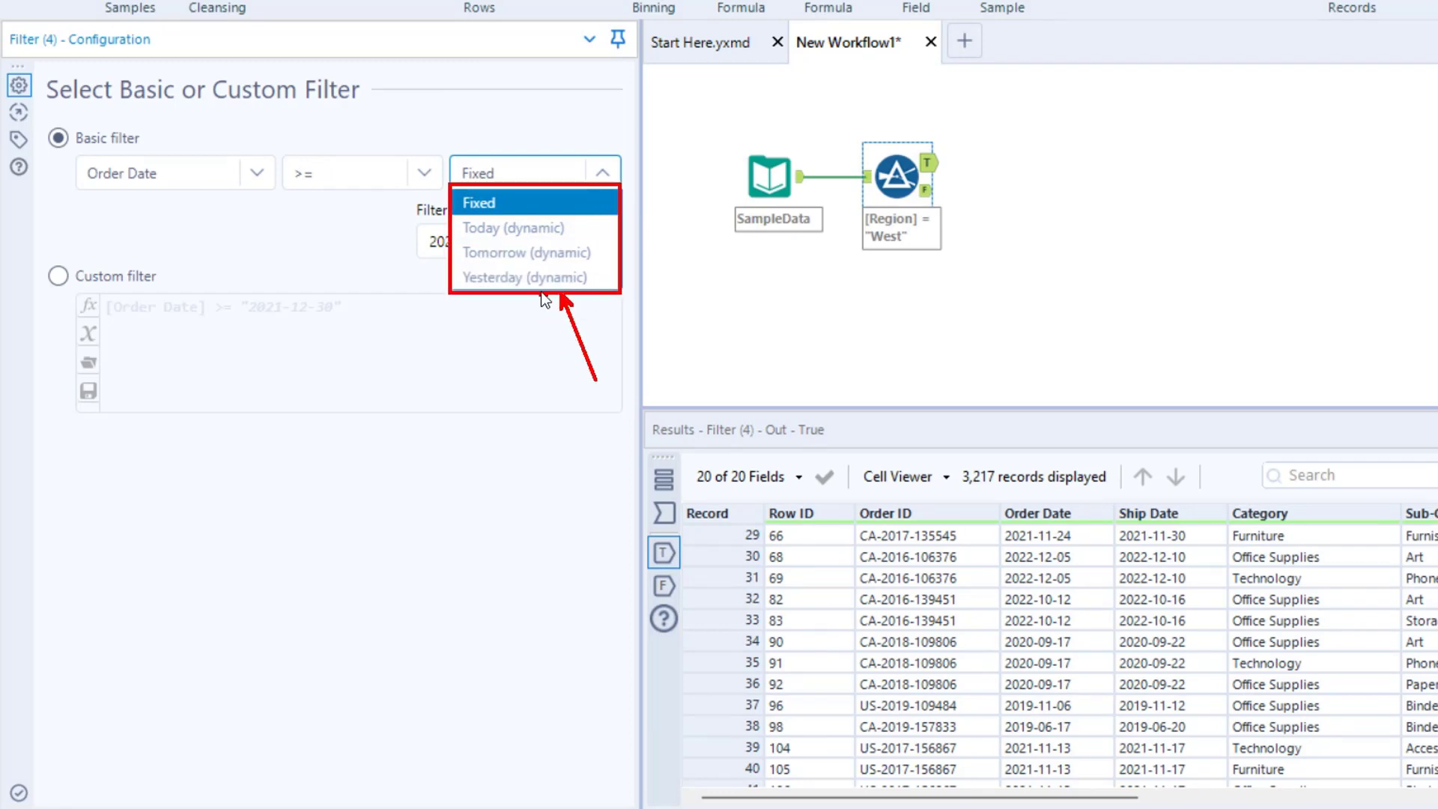
pyautogui.press('Escape')
pyautogui.click(600, 177)
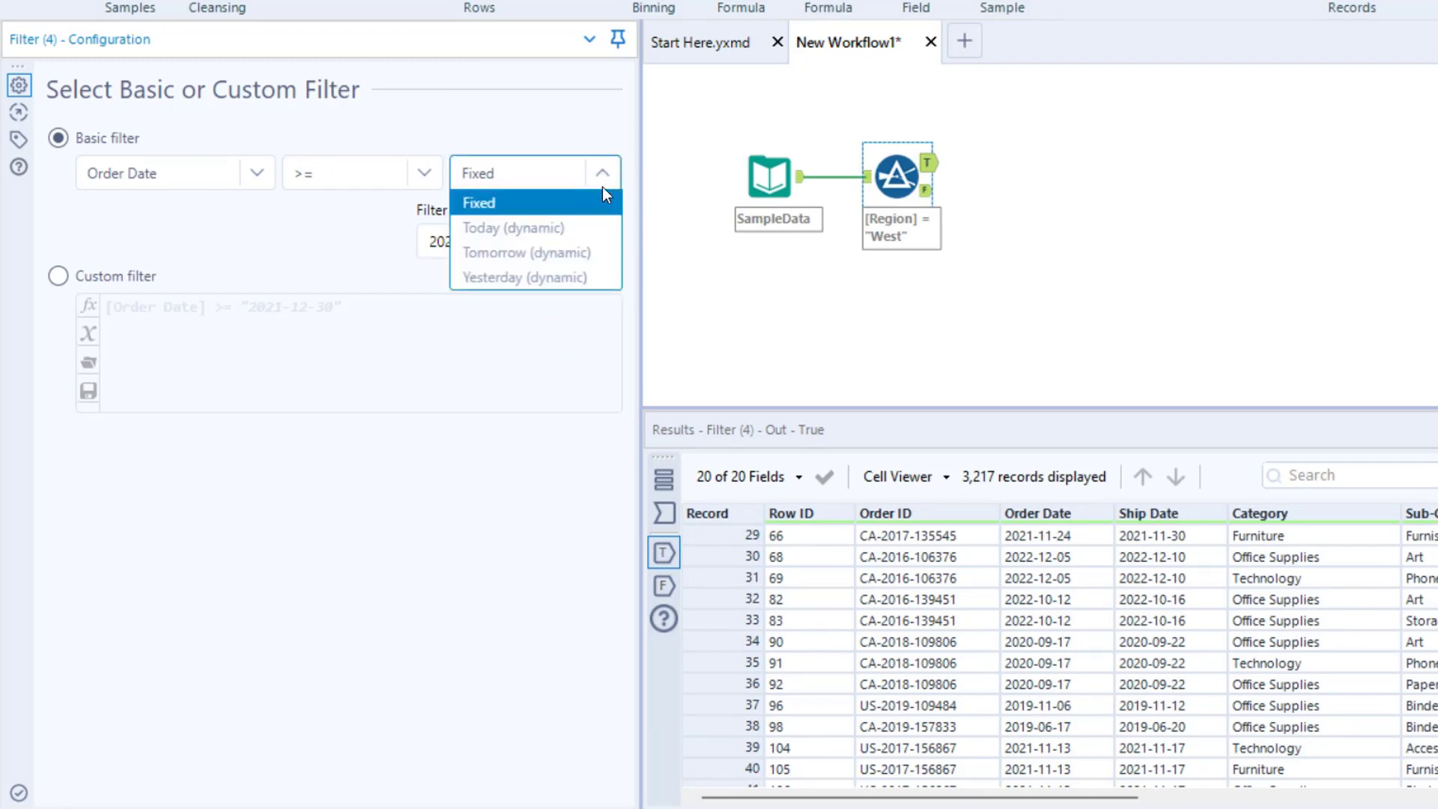
pyautogui.click(492, 228)
pyautogui.moveTo(450, 148)
pyautogui.mouseDown()
pyautogui.moveTo(574, 210)
pyautogui.moveTo(616, 205)
pyautogui.mouseUp()
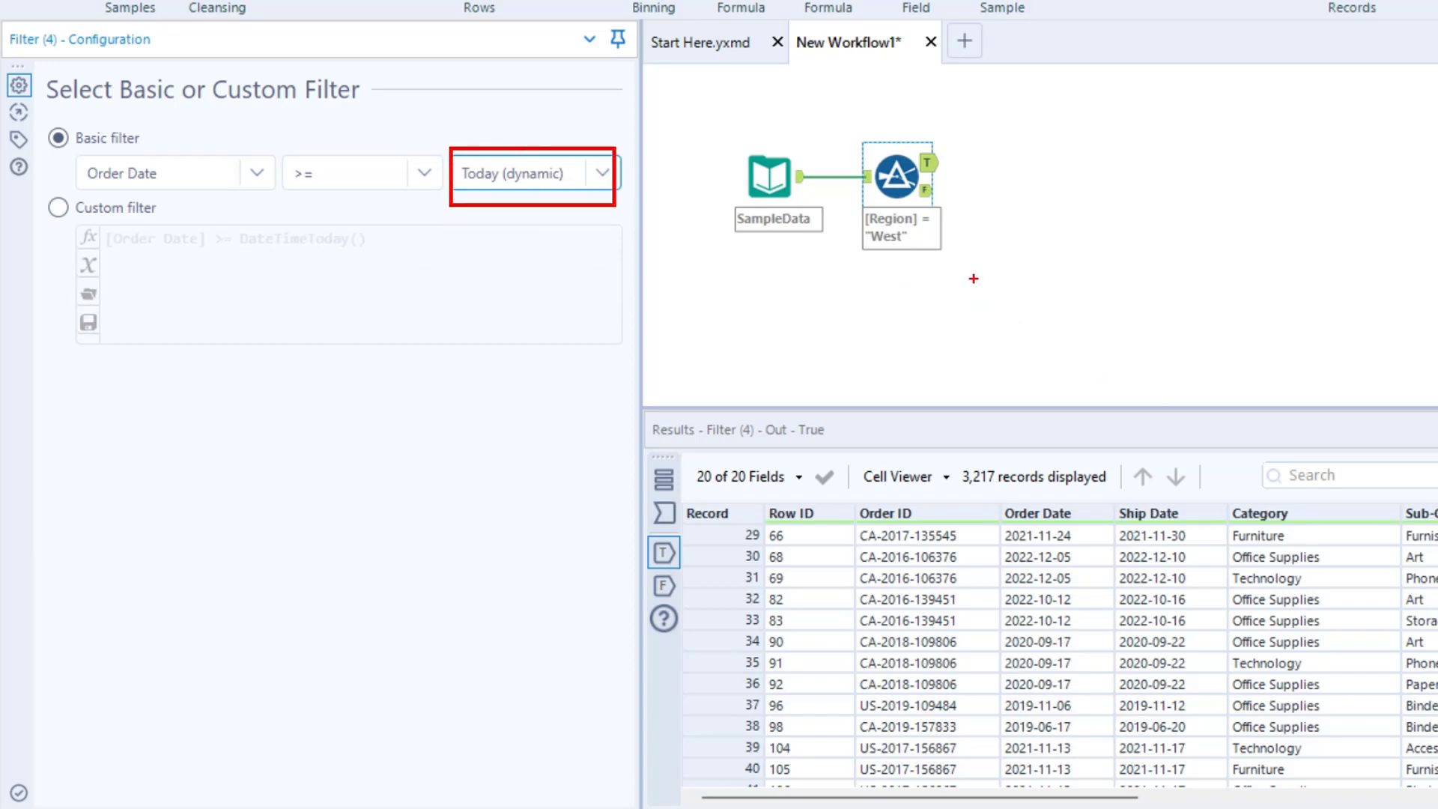
pyautogui.press('Escape')
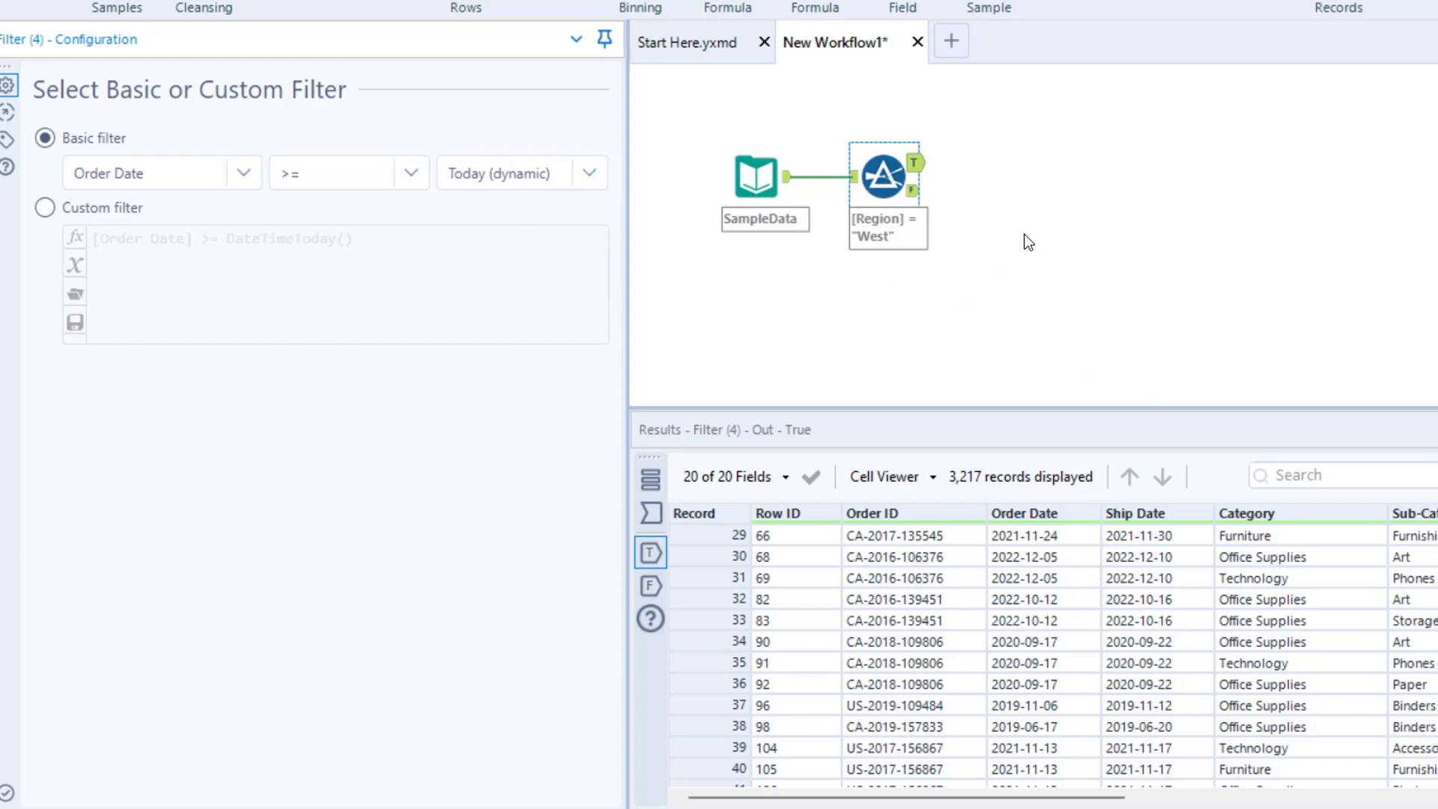
pyautogui.click(1405, 42)
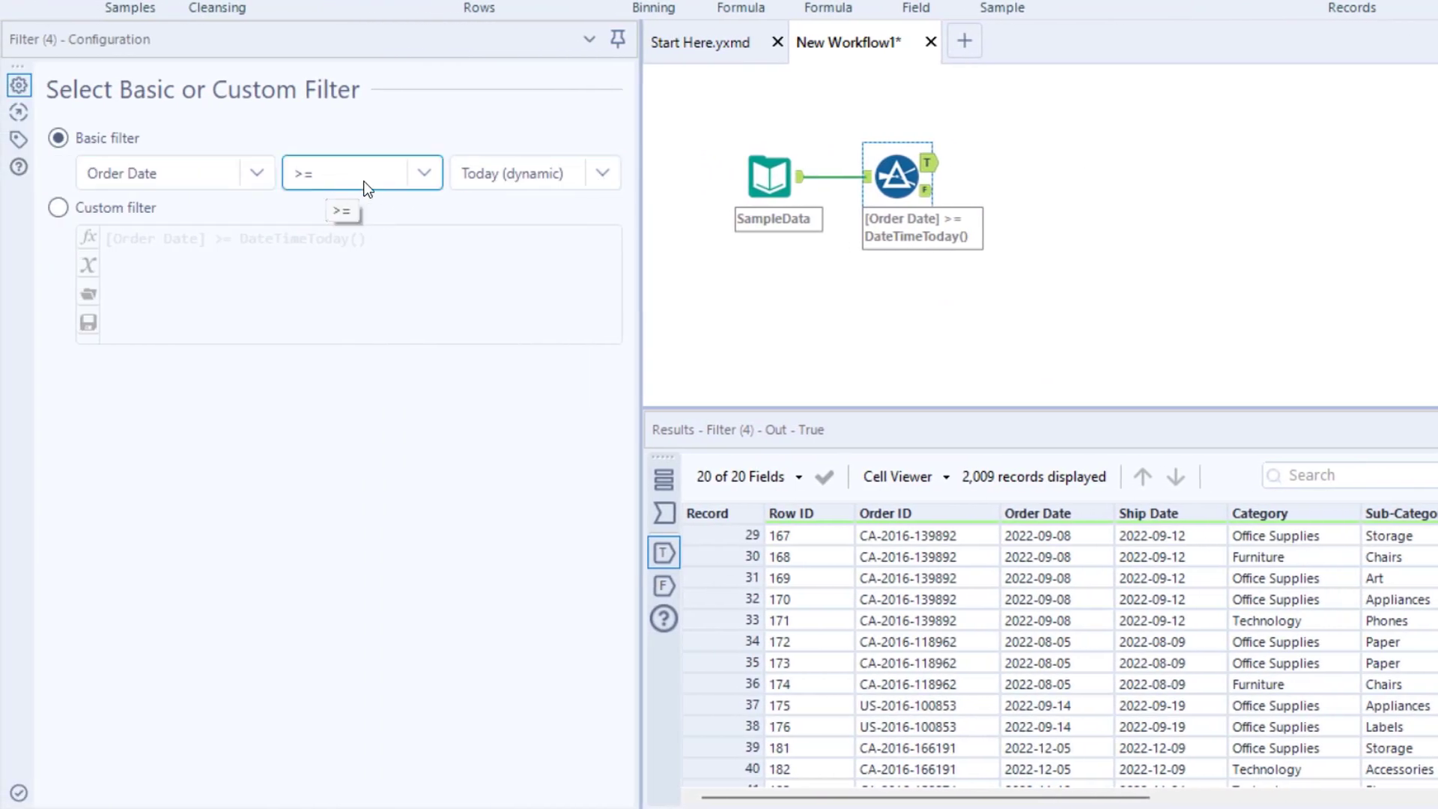
# Review the Order Date results, change the date filter's operator to =, and rerun the workflow
pyautogui.hotkey('ctrl', '2')
pyautogui.moveTo(450, 149); pyautogui.dragTo(611, 203)
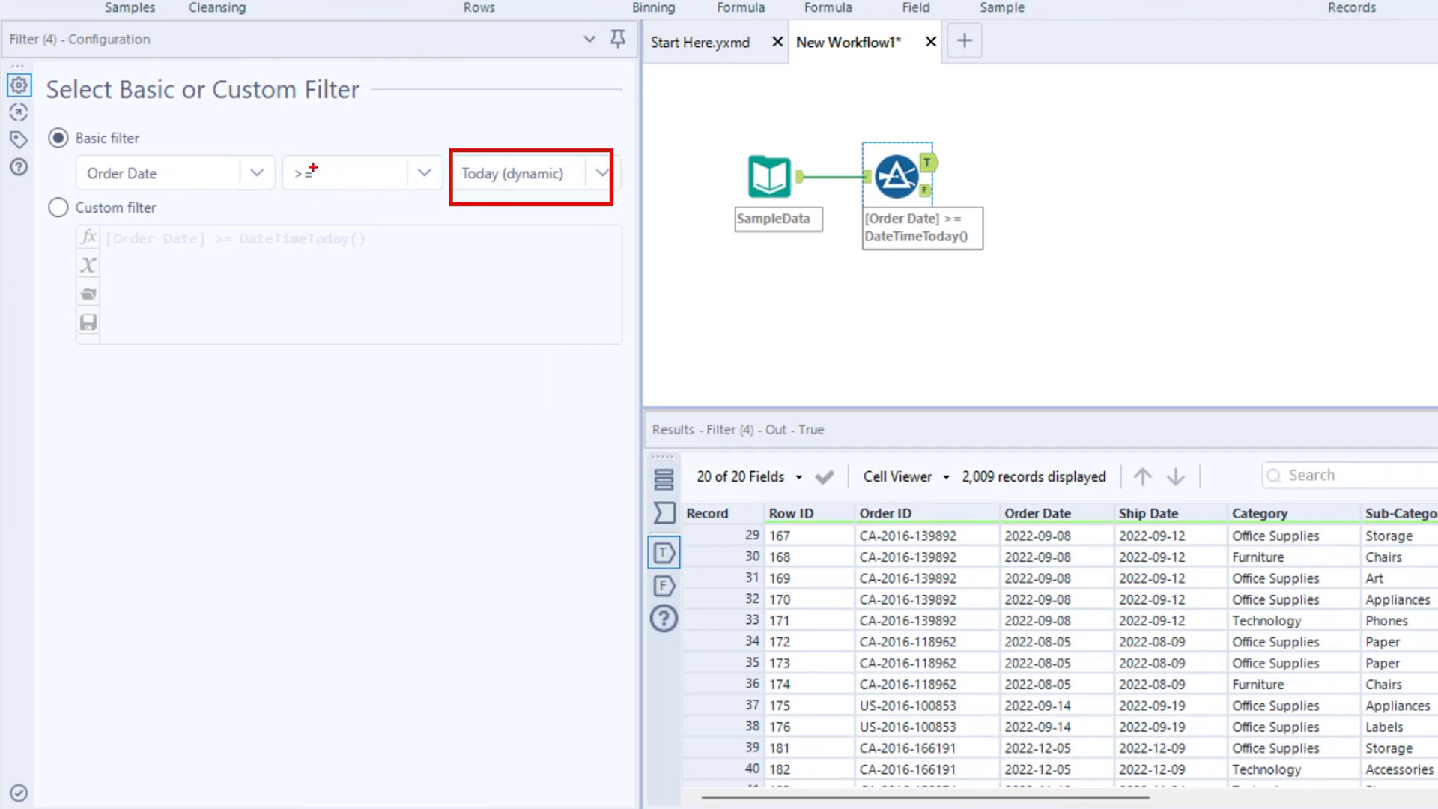
pyautogui.moveTo(277, 154); pyautogui.dragTo(395, 196)
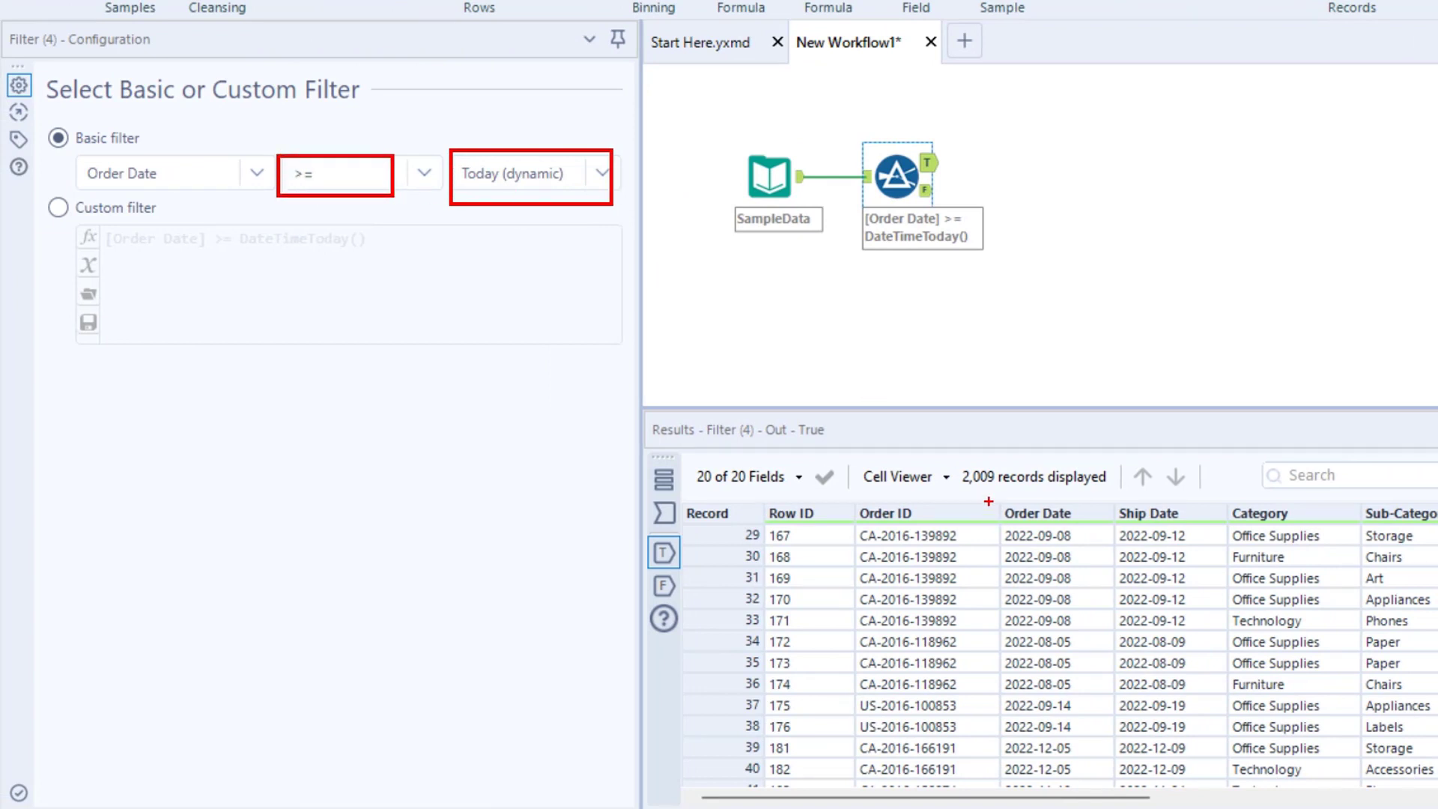
pyautogui.moveTo(988, 501); pyautogui.dragTo(1103, 798)
pyautogui.moveTo(1073, 521); pyautogui.dragTo(1247, 303)
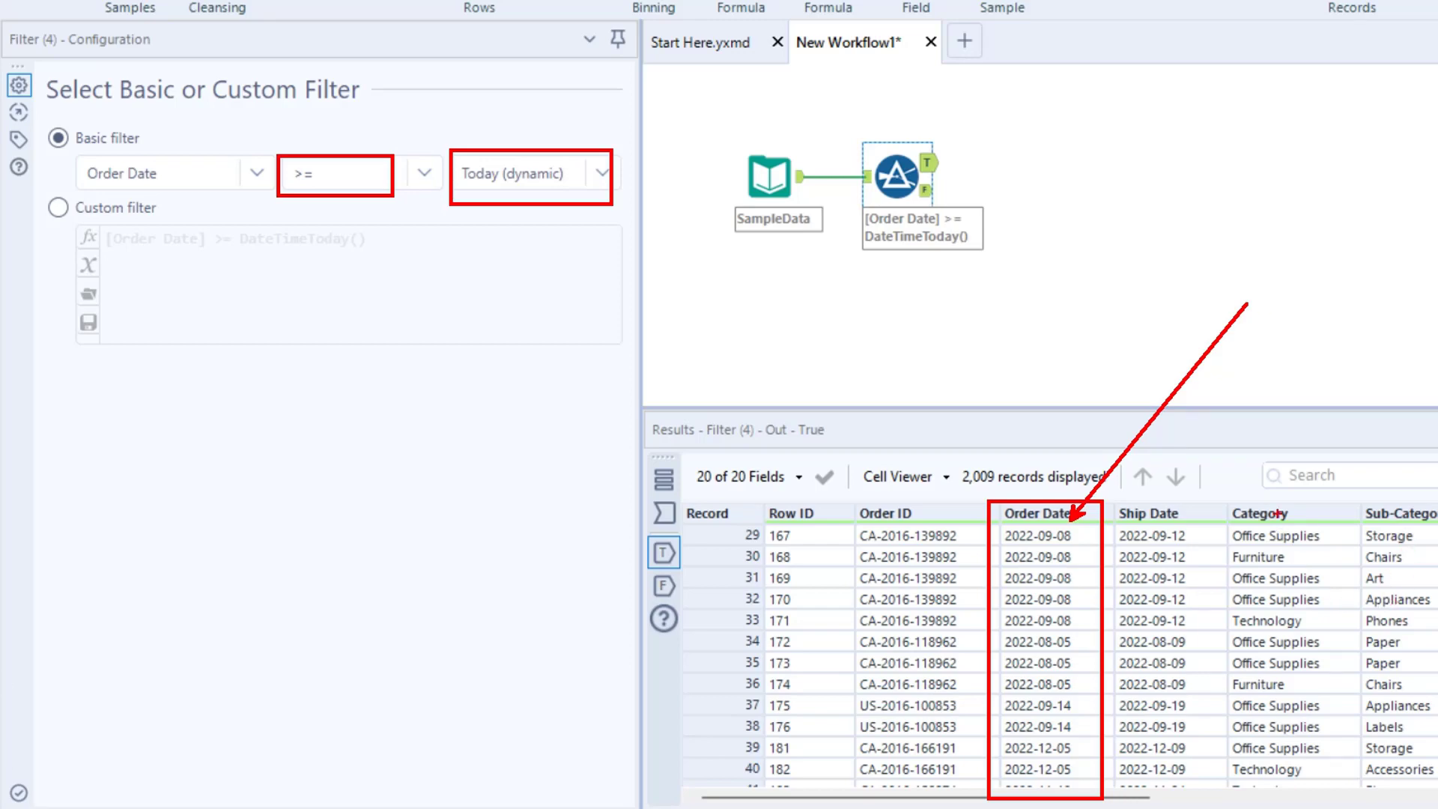
pyautogui.press('Escape')
pyautogui.click(424, 173)
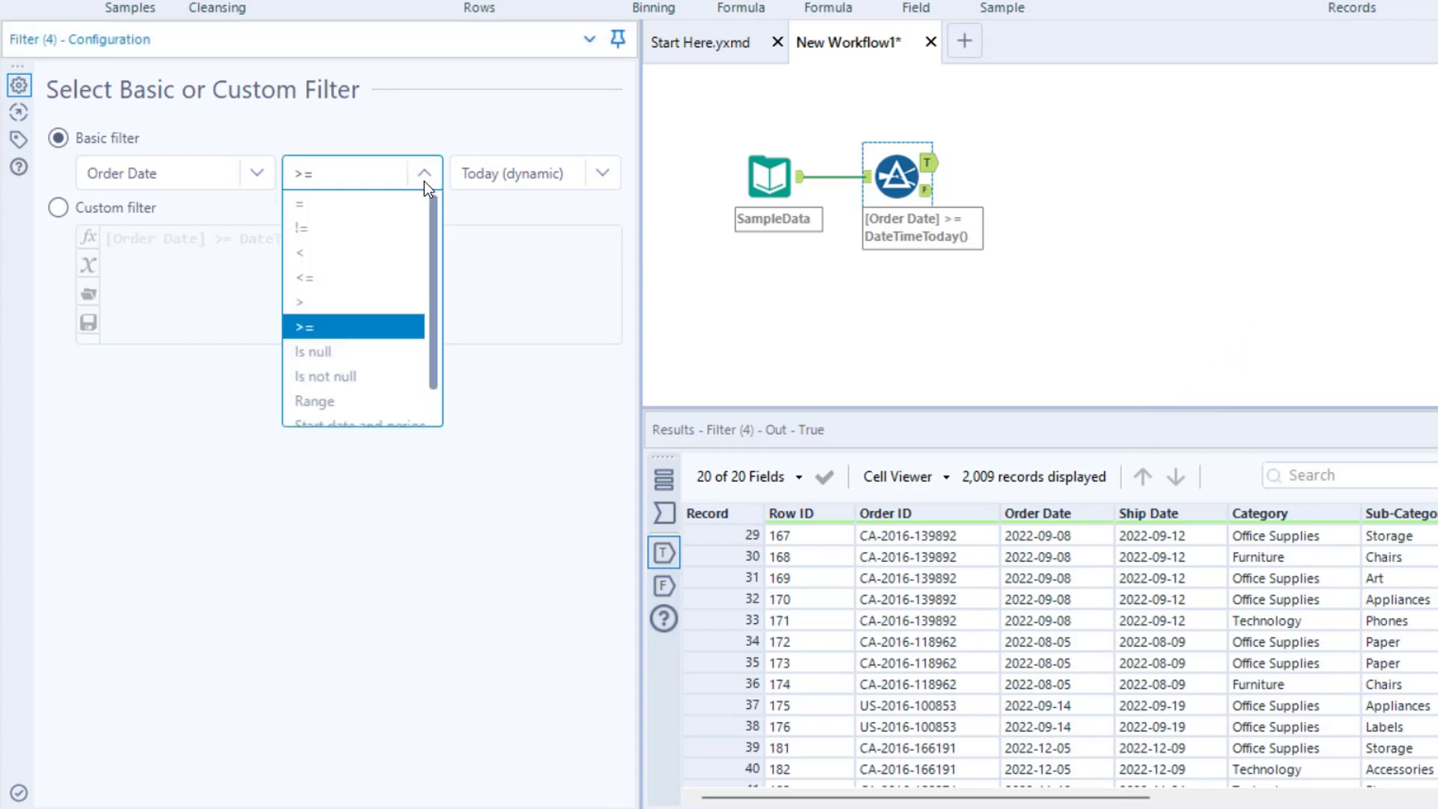
pyautogui.click(387, 217)
pyautogui.hotkey('ctrl', 'r')
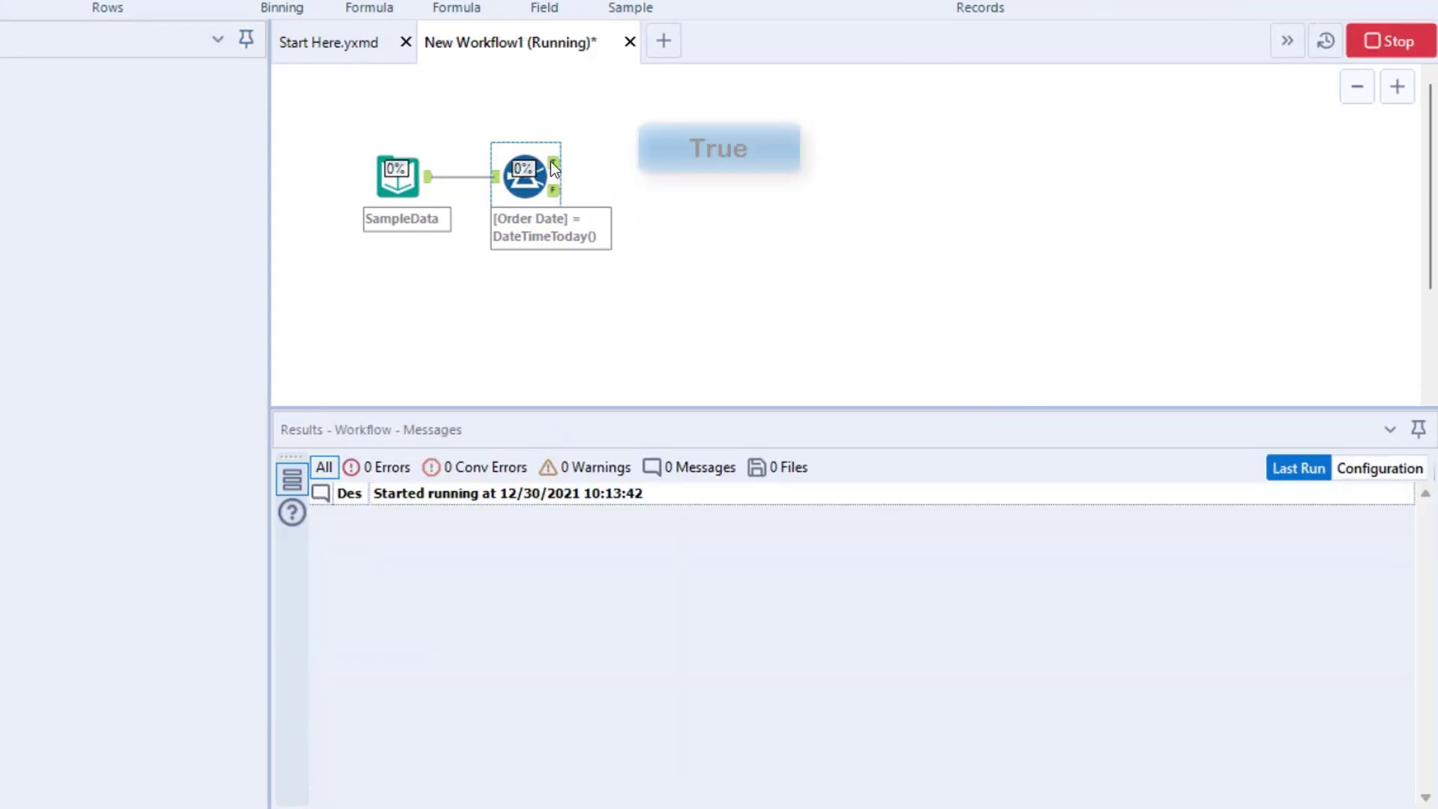
# Change the Order Date filter to a Fixed date with the >= operator
pyautogui.moveTo(621, 500)
pyautogui.mouseDown()
pyautogui.moveTo(744, 554)
pyautogui.moveTo(744, 645)
pyautogui.mouseUp()
pyautogui.moveTo(726, 520); pyautogui.dragTo(922, 335)
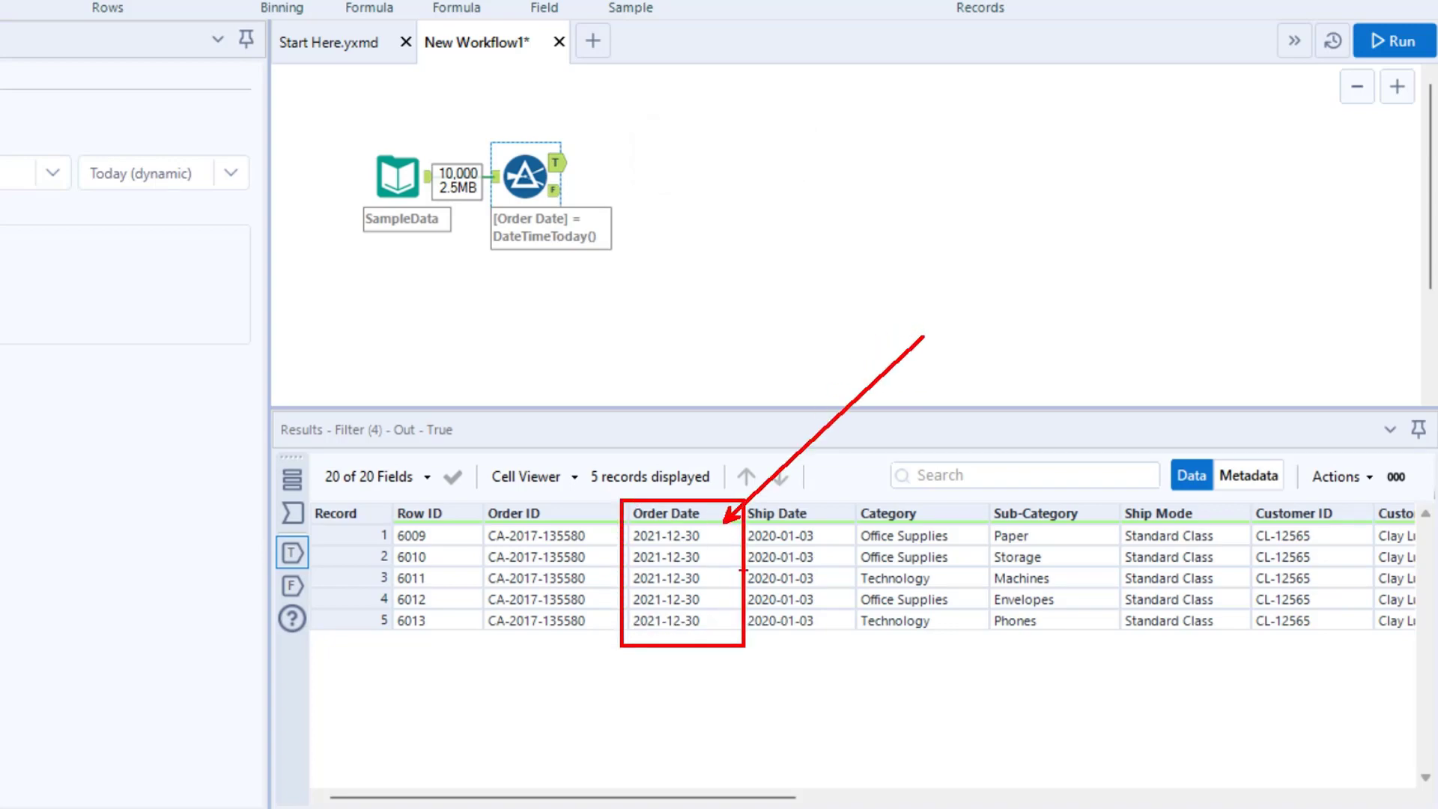
pyautogui.moveTo(721, 584); pyautogui.dragTo(824, 718)
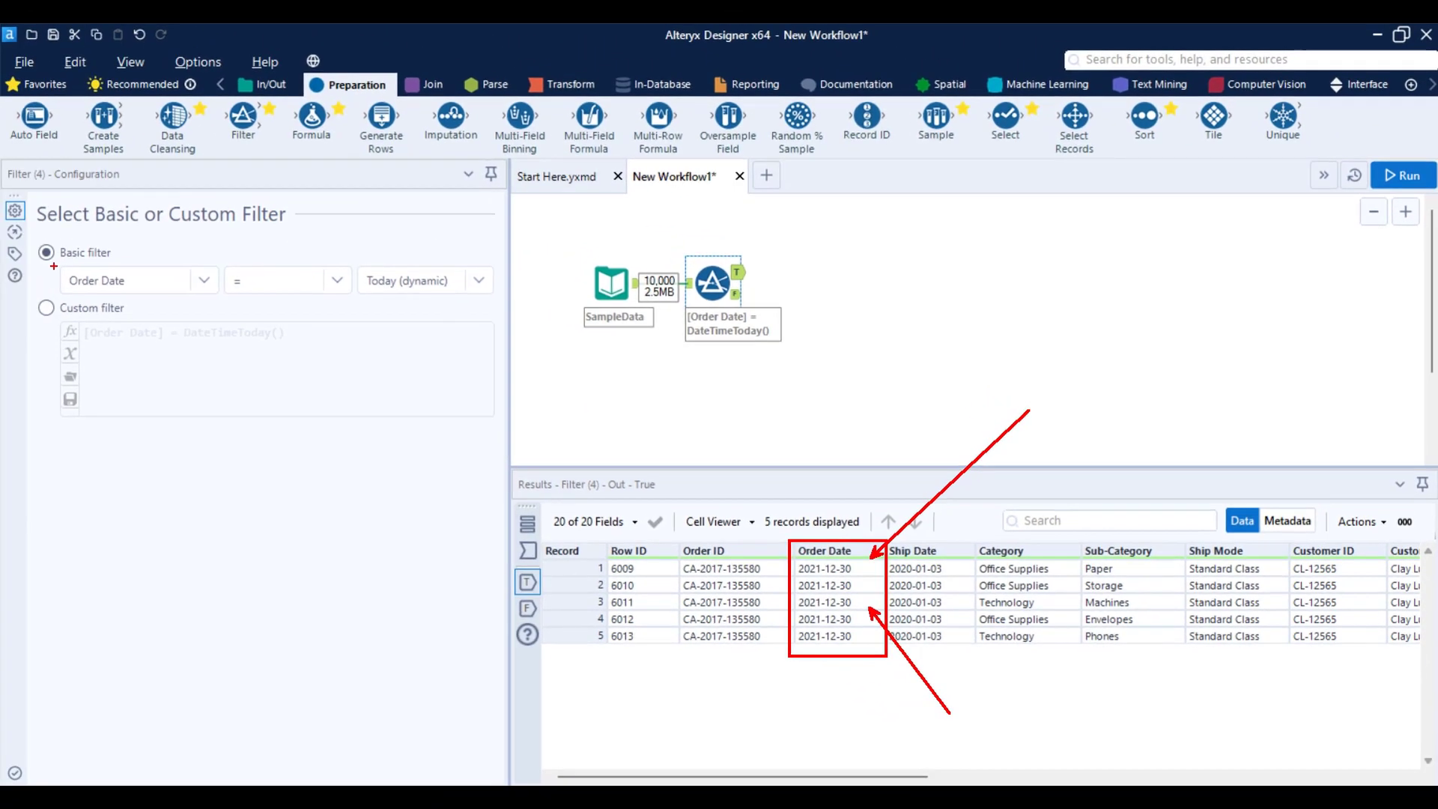
pyautogui.moveTo(54, 265); pyautogui.dragTo(397, 299)
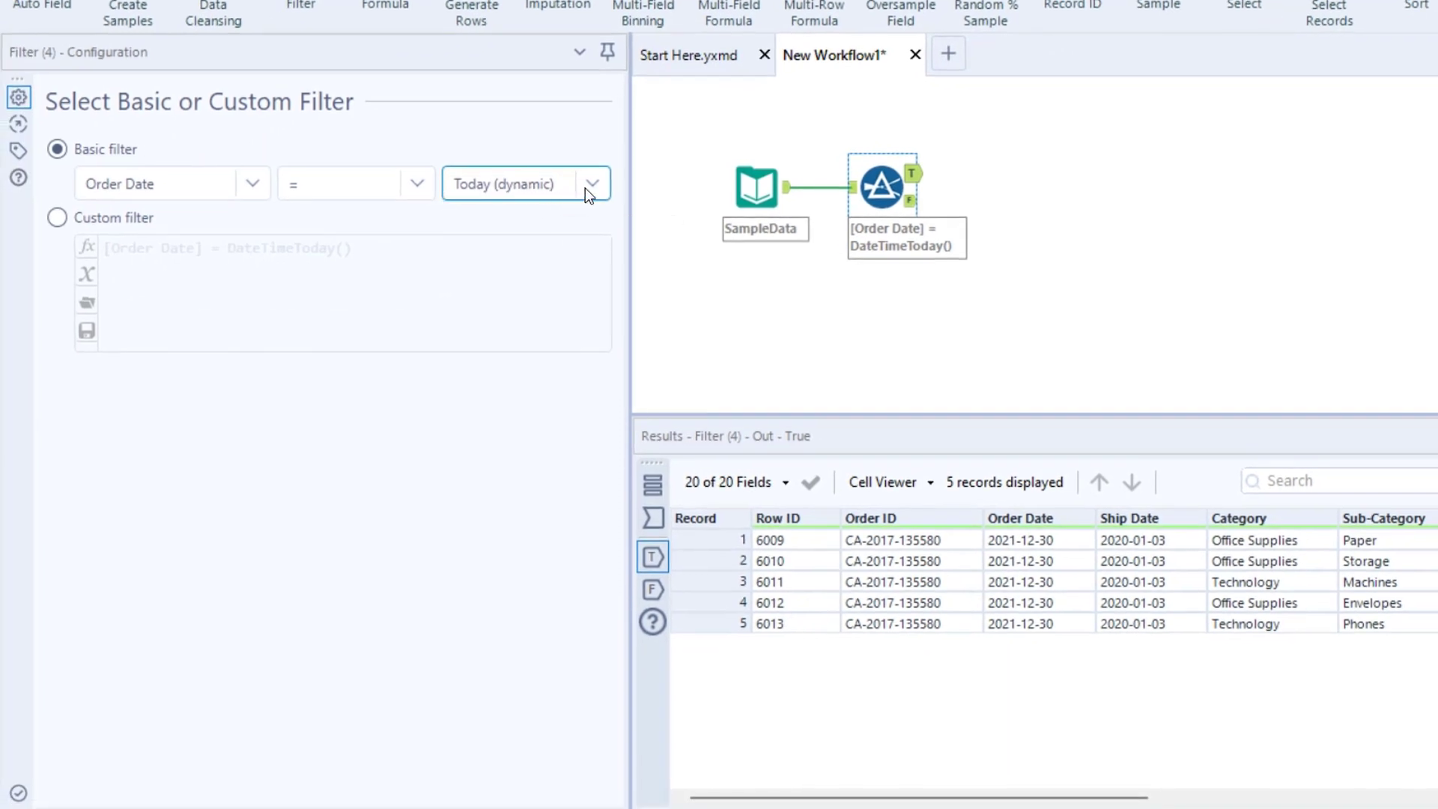
pyautogui.click(245, 321)
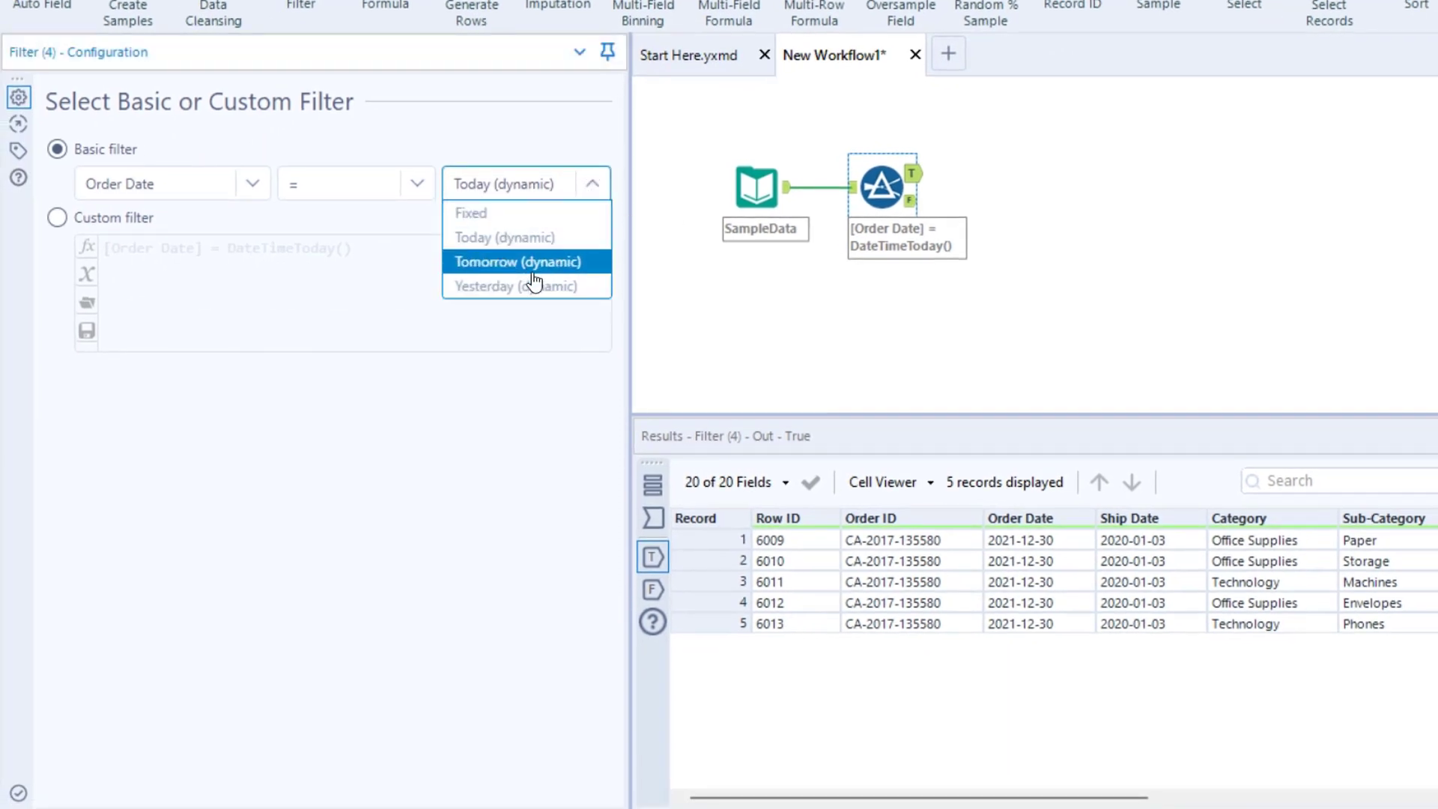
pyautogui.click(504, 214)
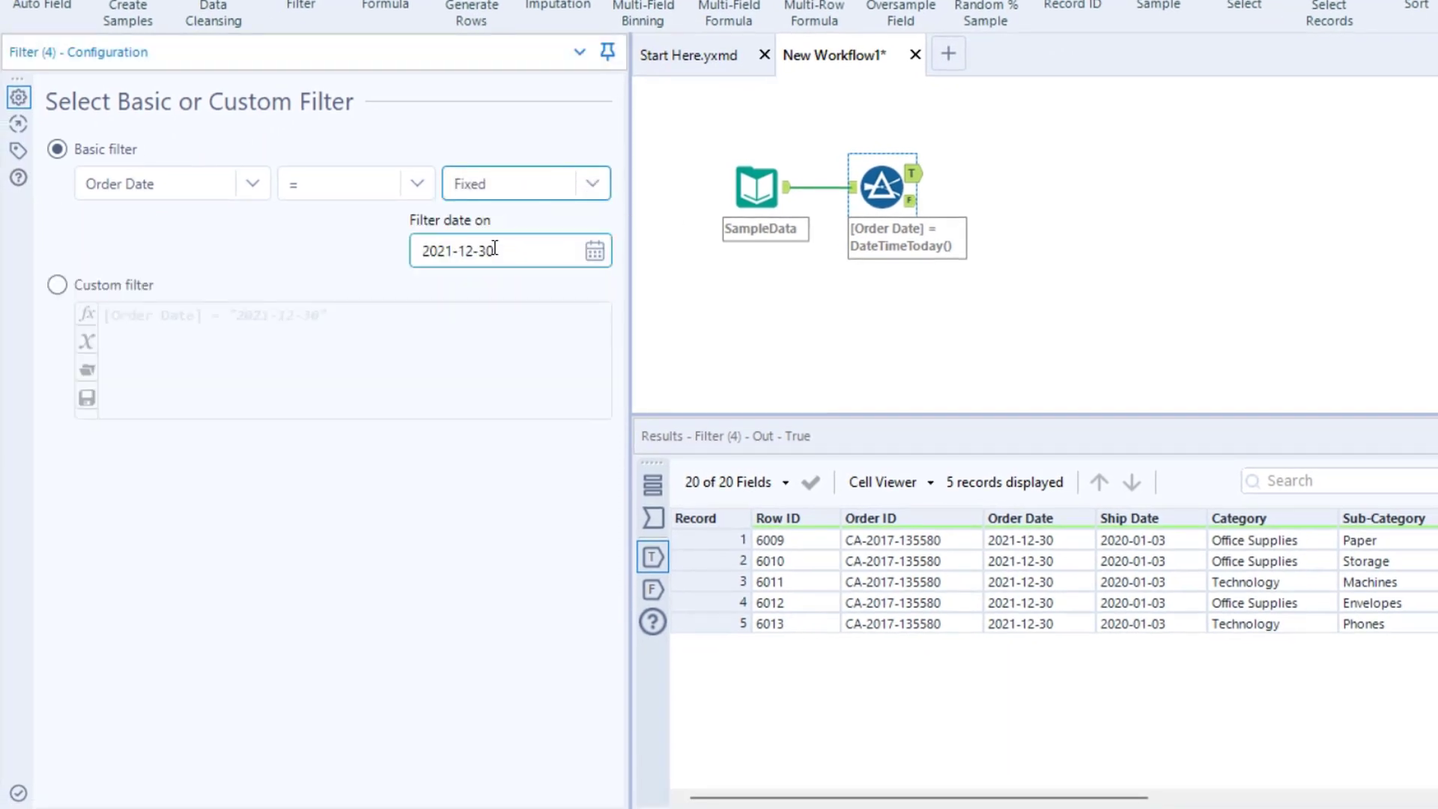
pyautogui.click(416, 185)
pyautogui.click(386, 335)
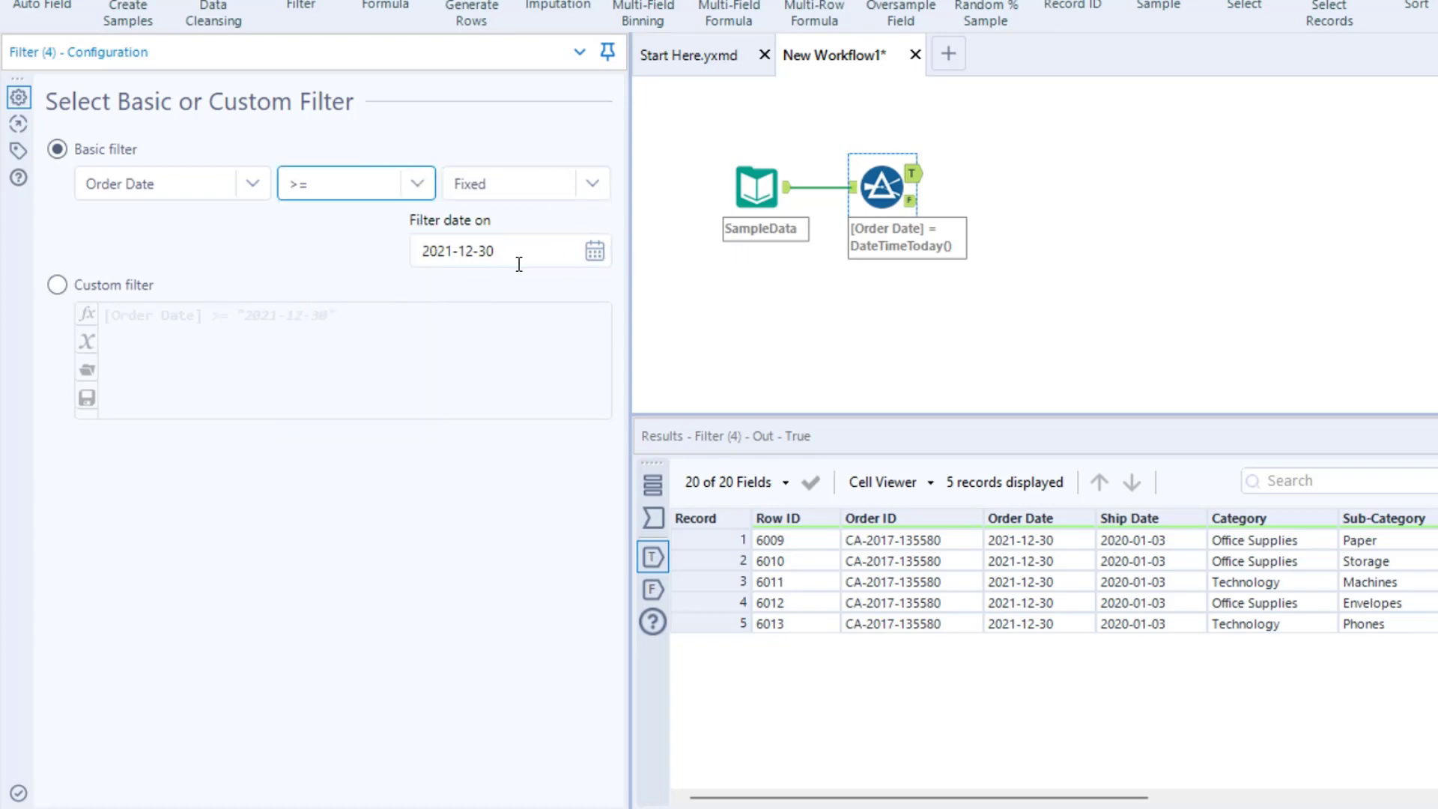
# Set the Order Date filter's fixed date to 2021-06-01
pyautogui.click(595, 251)
pyautogui.click(445, 293)
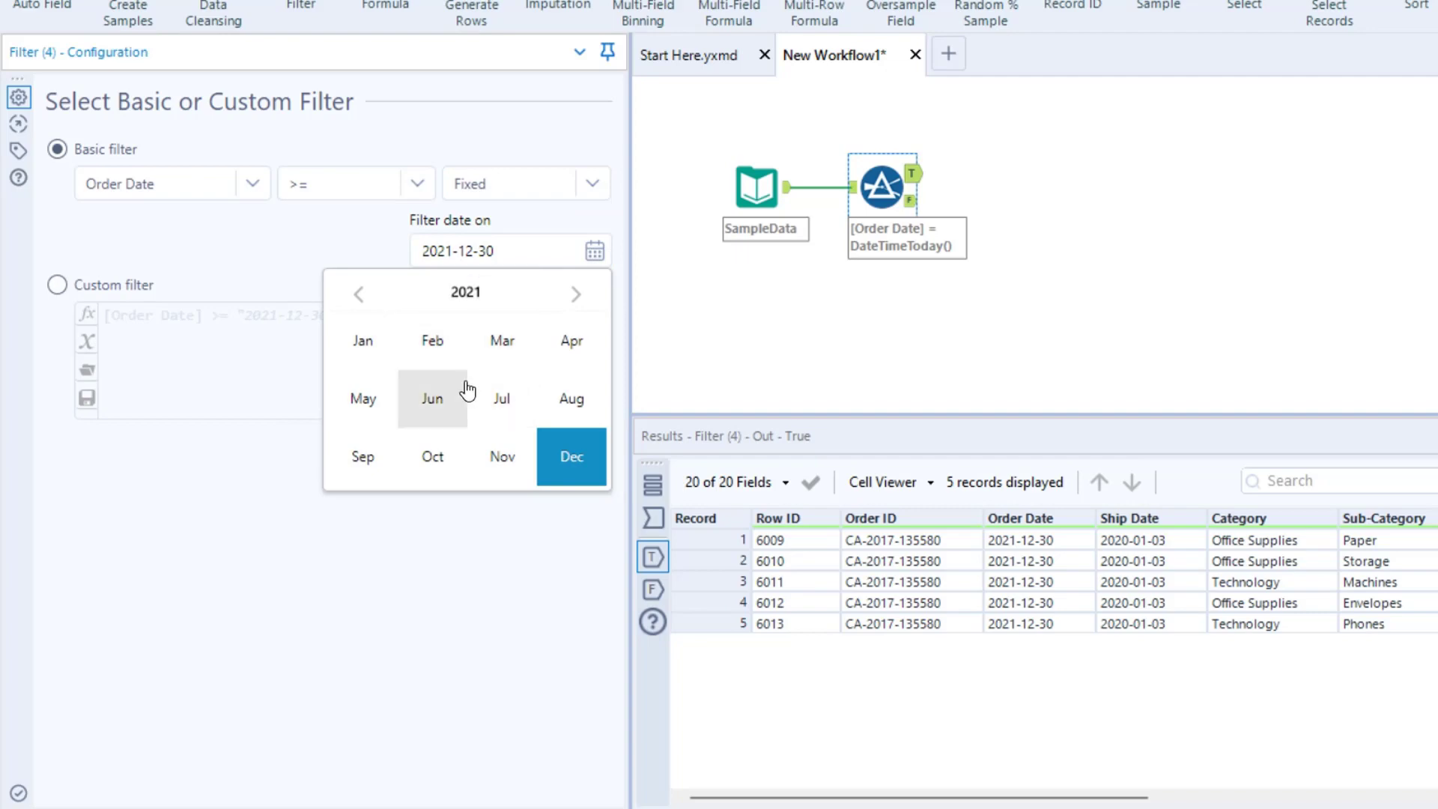
pyautogui.click(440, 399)
pyautogui.click(428, 359)
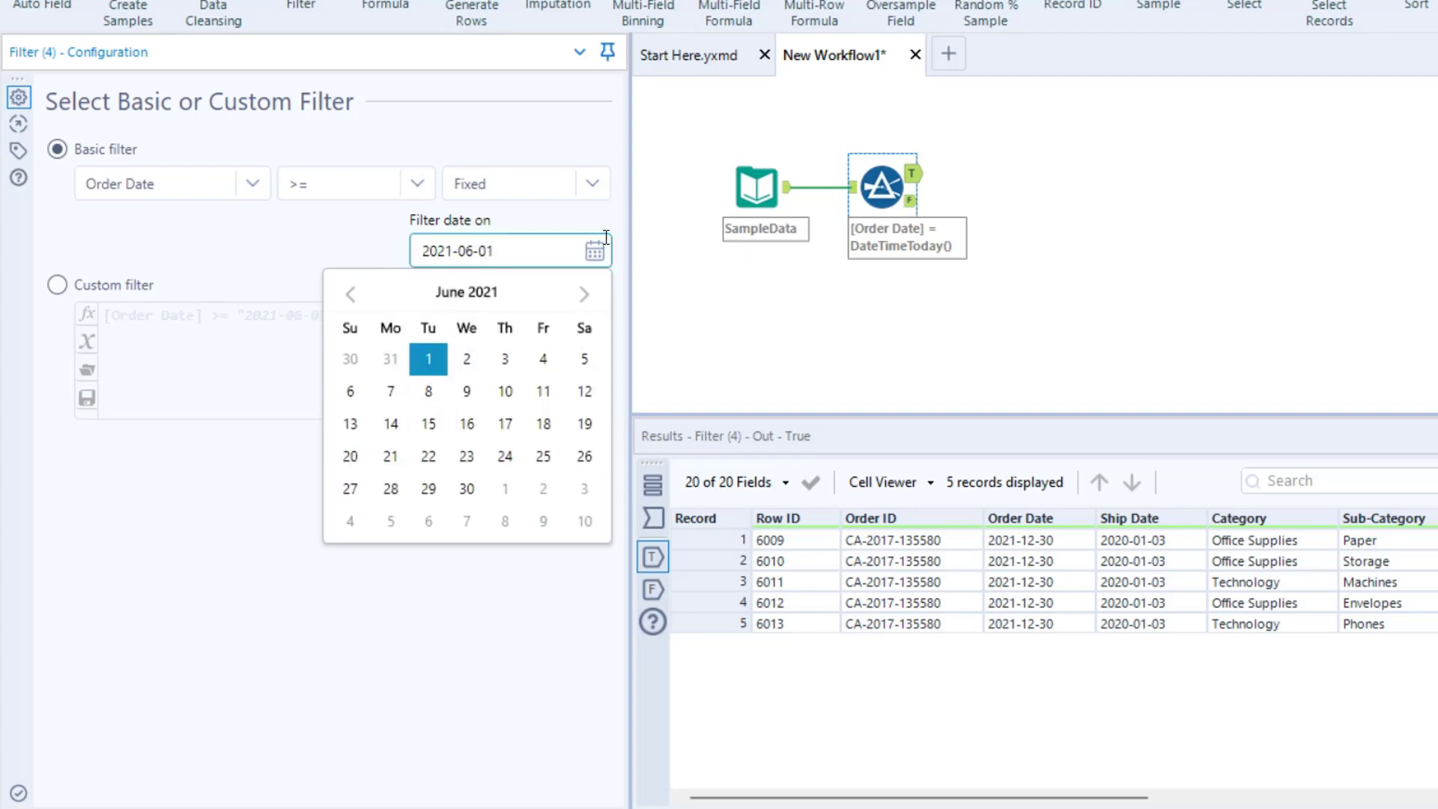
# Run the workflow and examine the records in the filter's False output across to the Profit column
pyautogui.click(1375, 66)
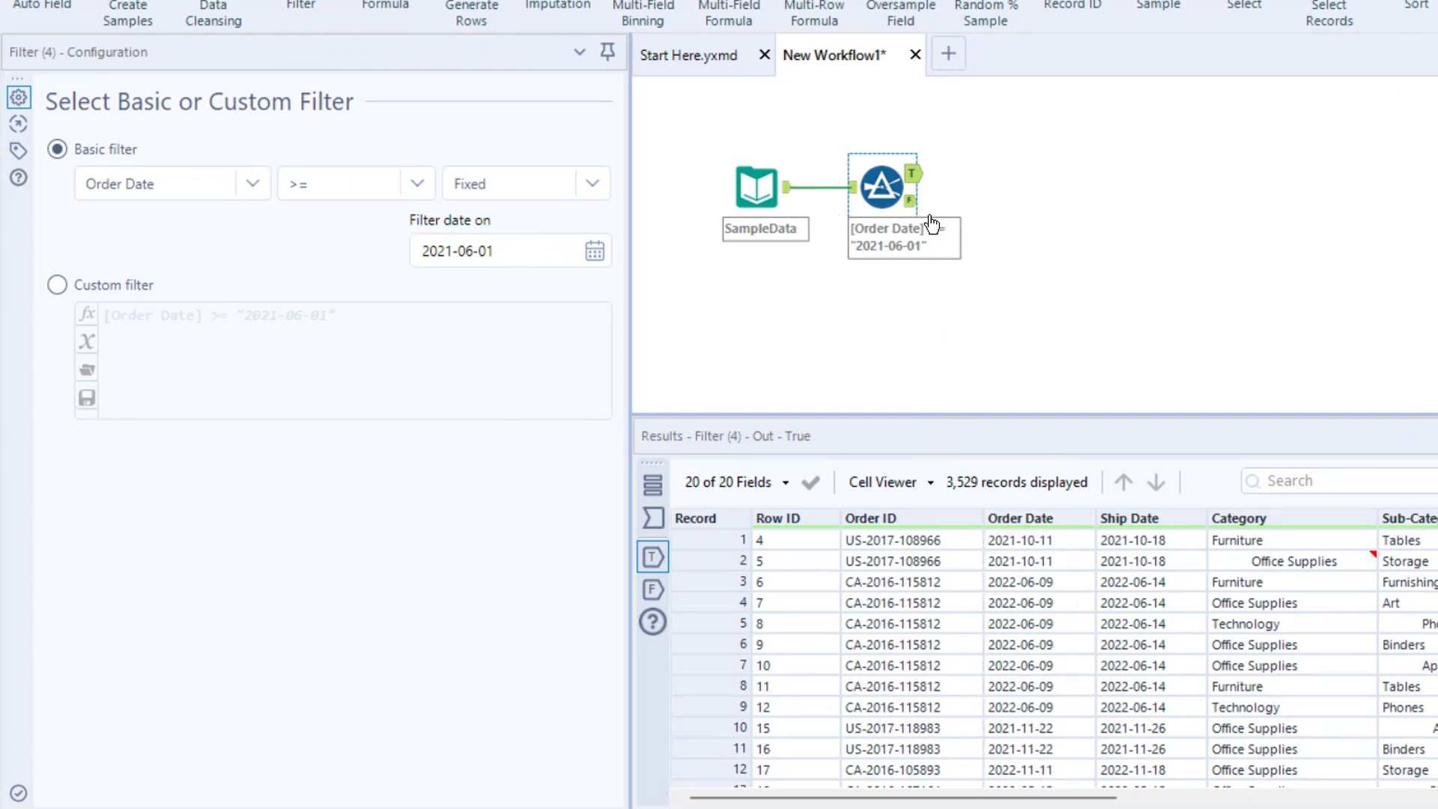
pyautogui.click(912, 202)
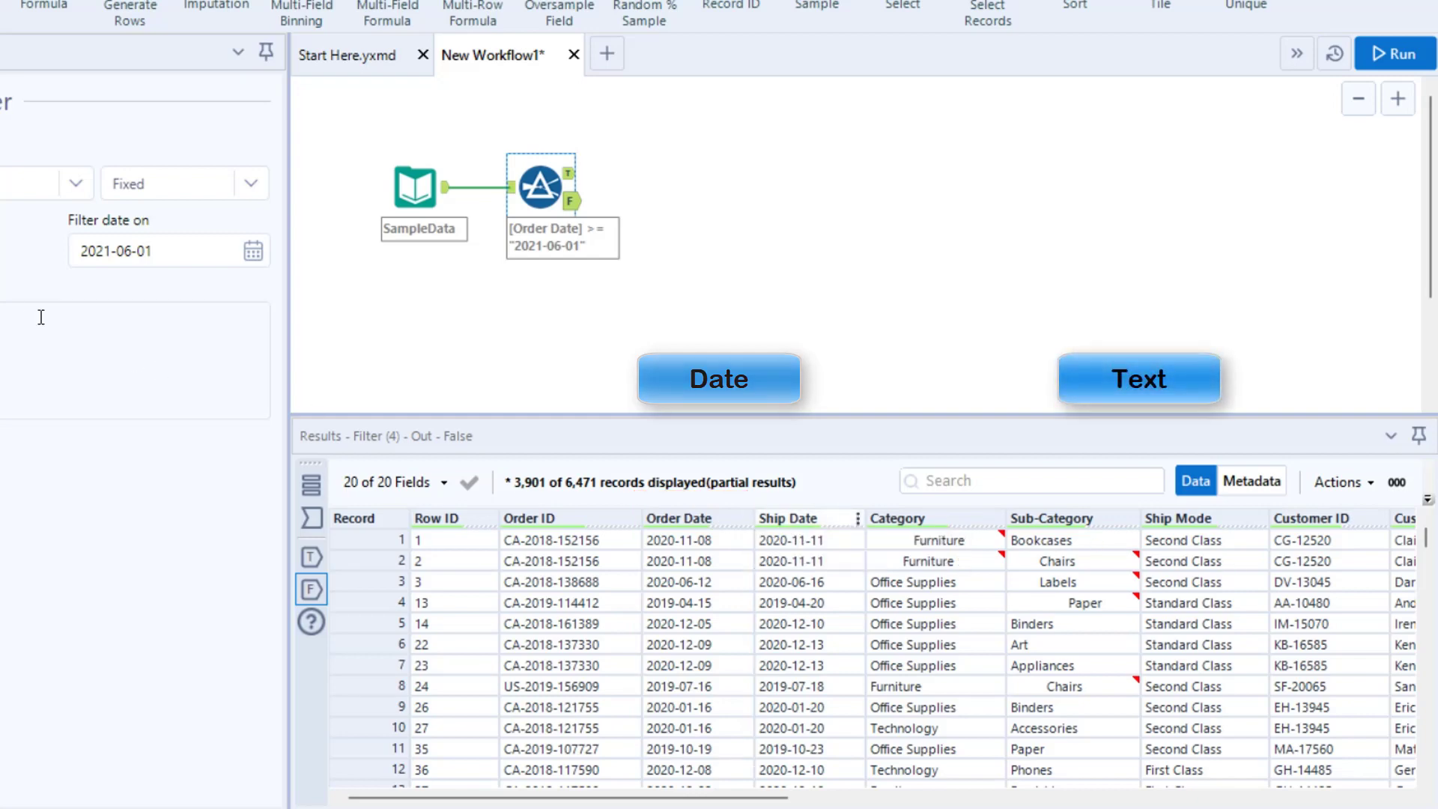
pyautogui.moveTo(713, 795); pyautogui.dragTo(1324, 795)
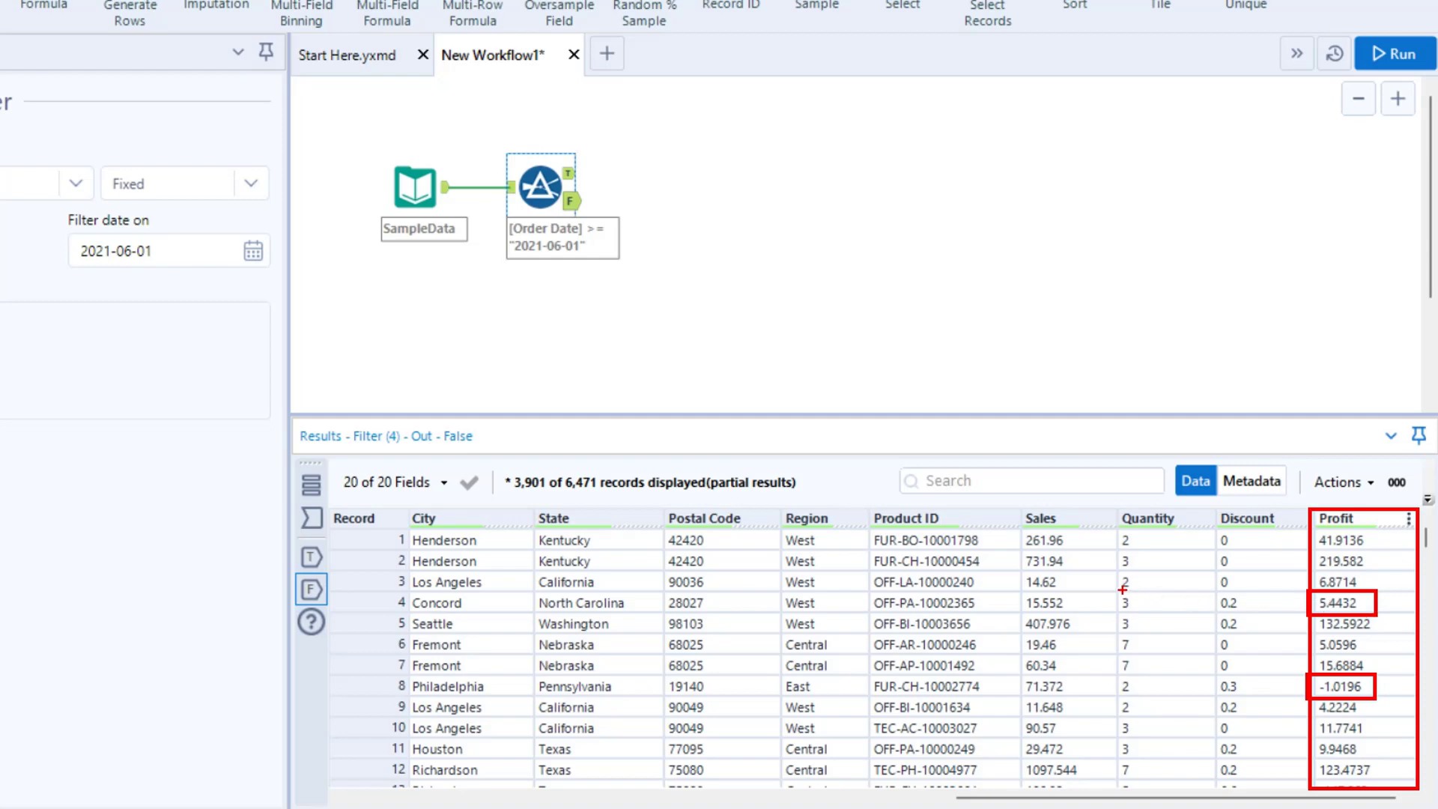
# Change the basic filter to the Profit column with the < operator and value 0, and run the workflow
pyautogui.click(240, 180)
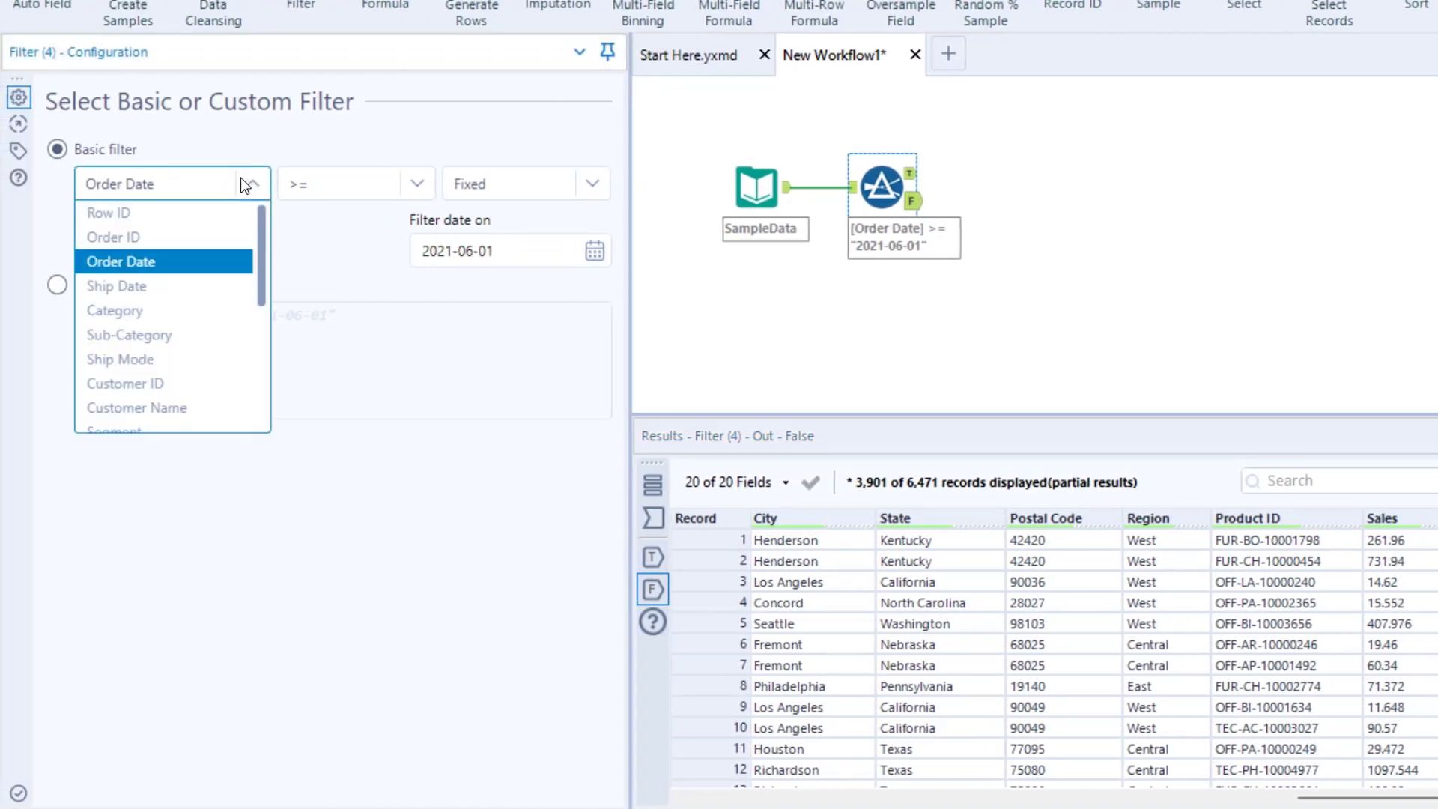
pyautogui.moveTo(265, 237); pyautogui.dragTo(263, 367)
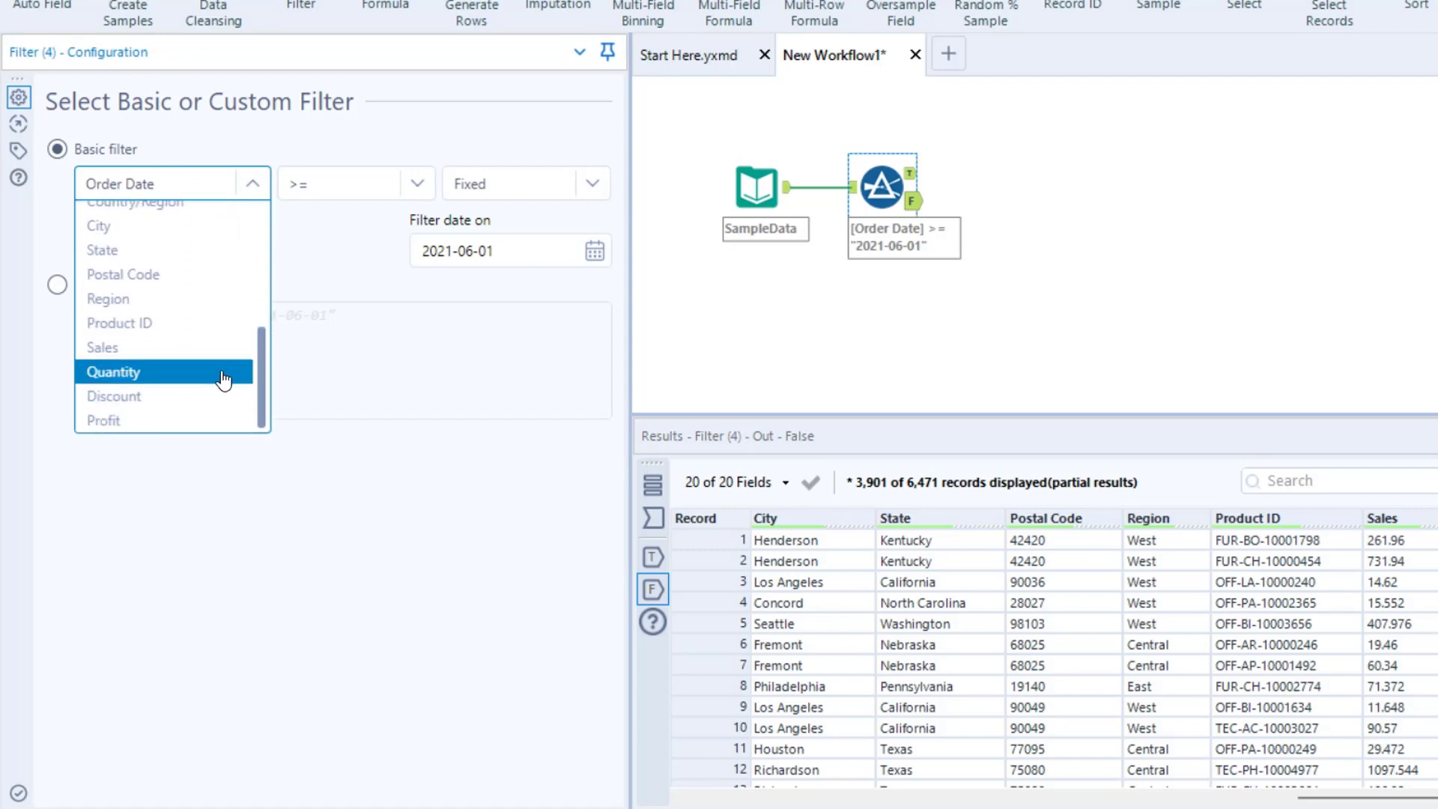
pyautogui.click(152, 422)
pyautogui.click(303, 178)
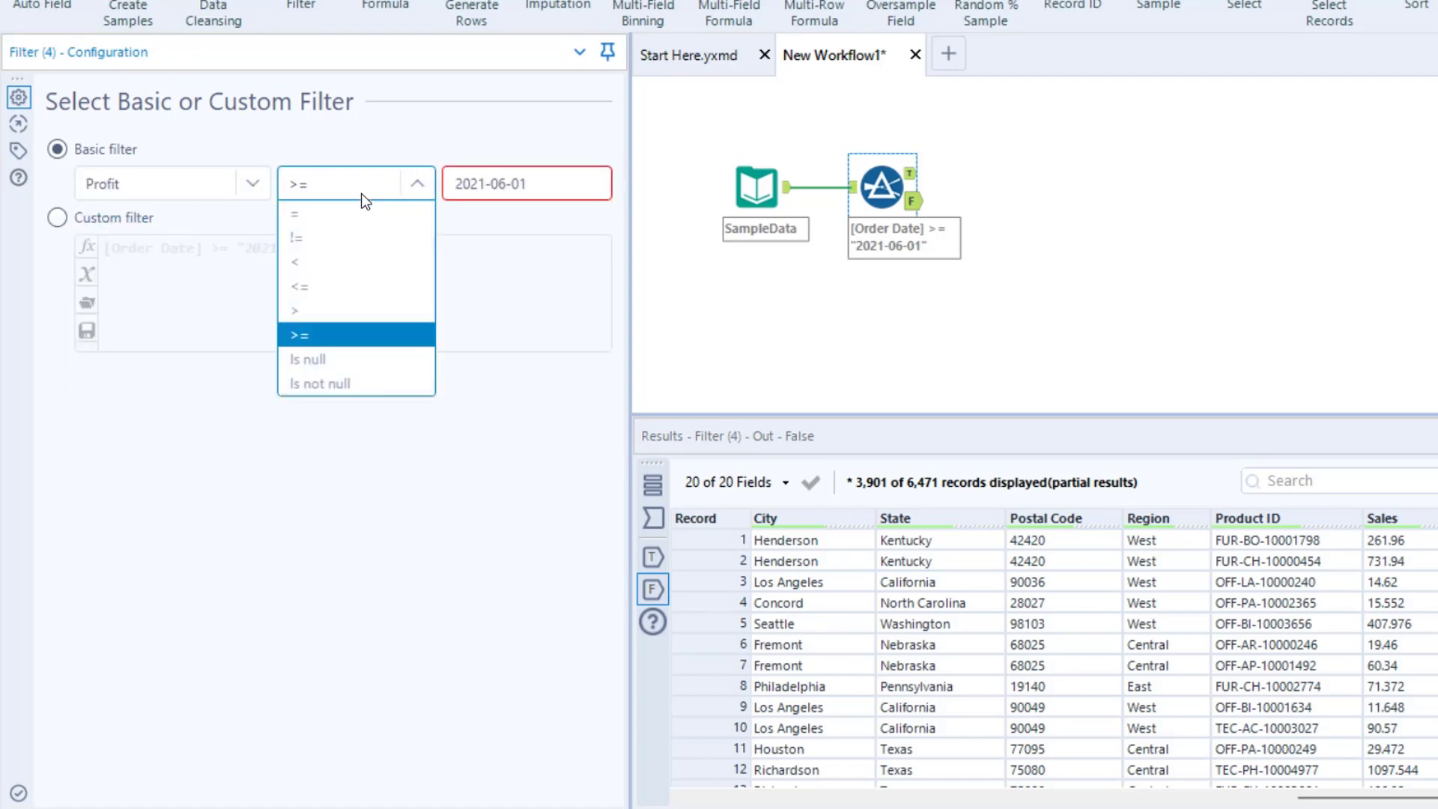
pyautogui.click(329, 263)
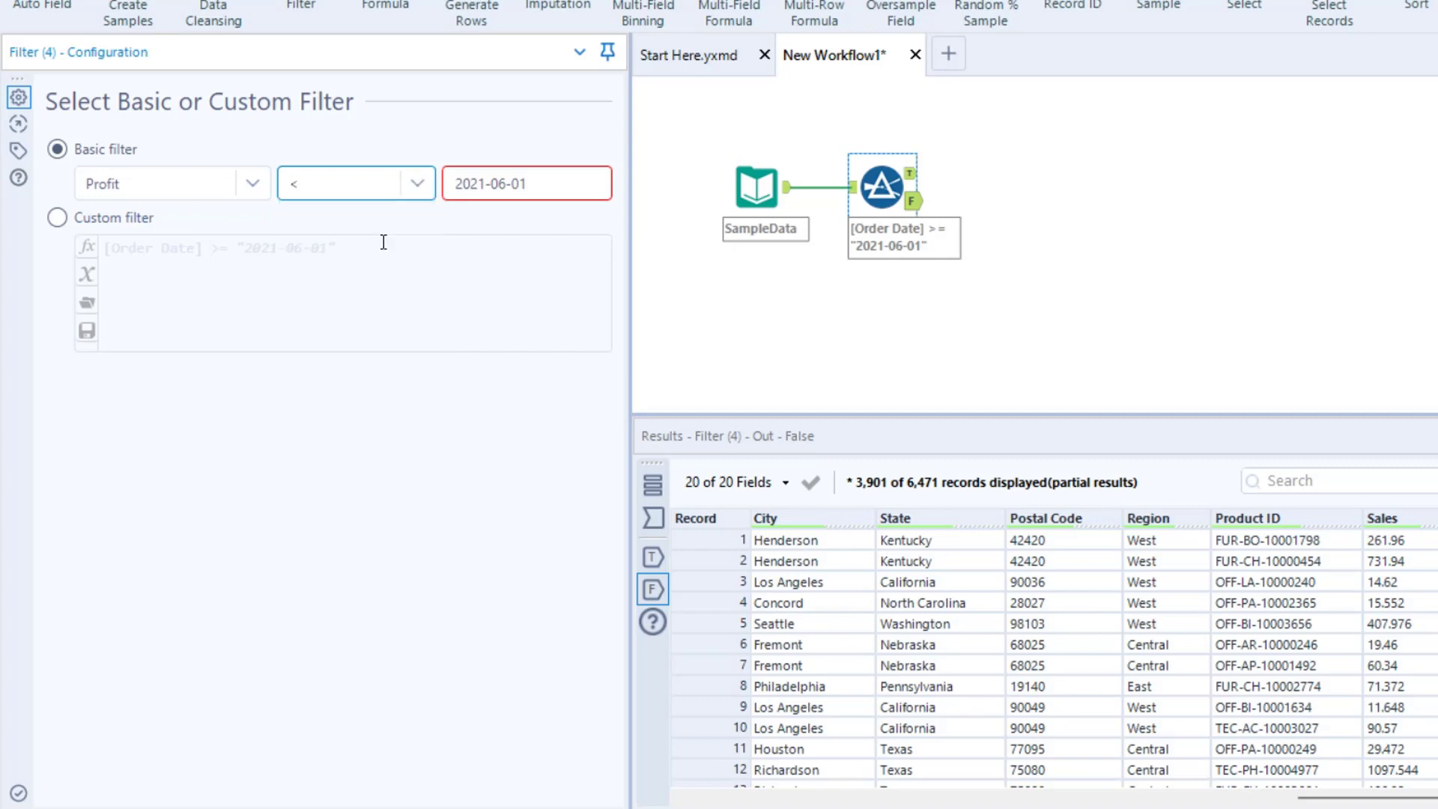
pyautogui.moveTo(538, 183); pyautogui.dragTo(396, 182)
pyautogui.write('0')
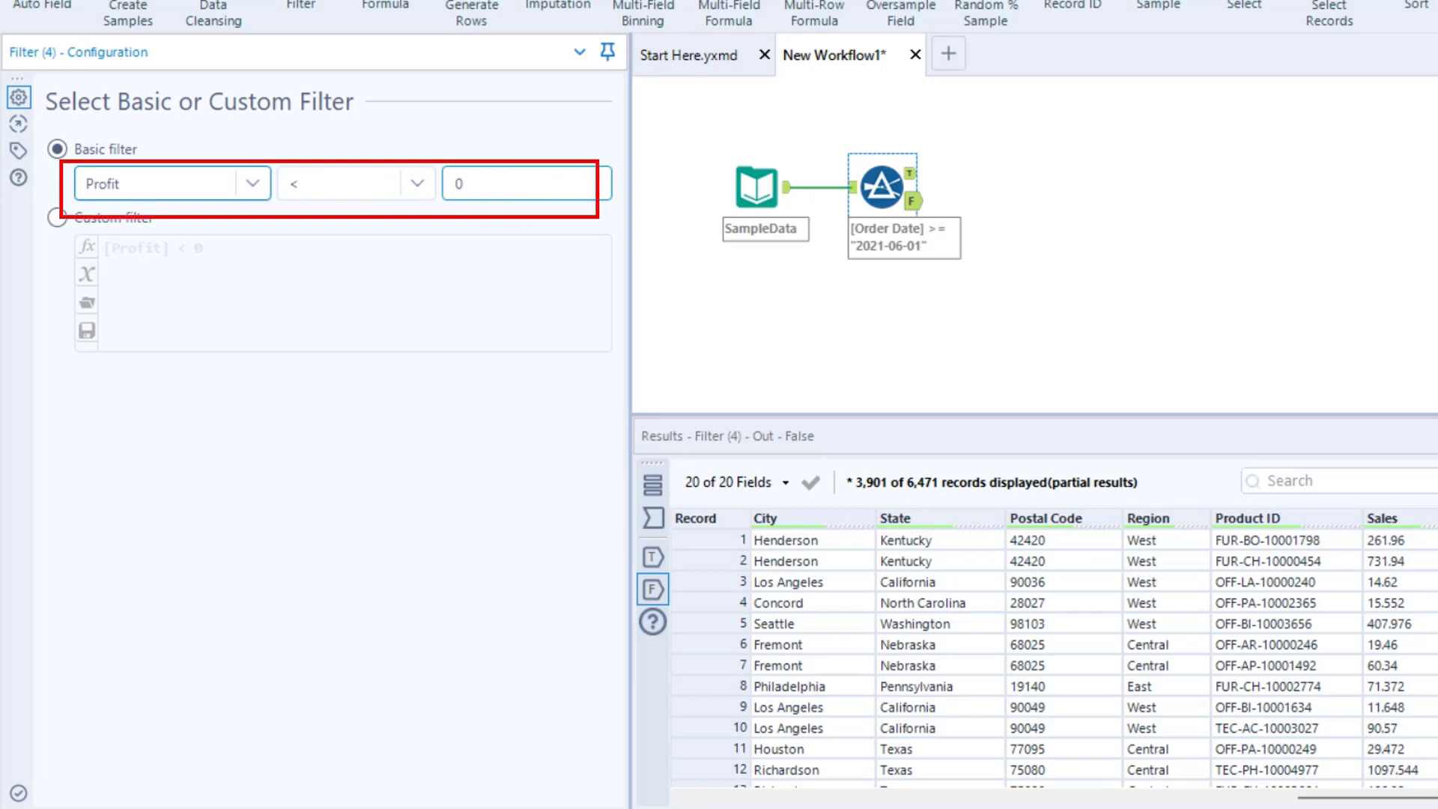
pyautogui.click(1326, 216)
pyautogui.click(1401, 58)
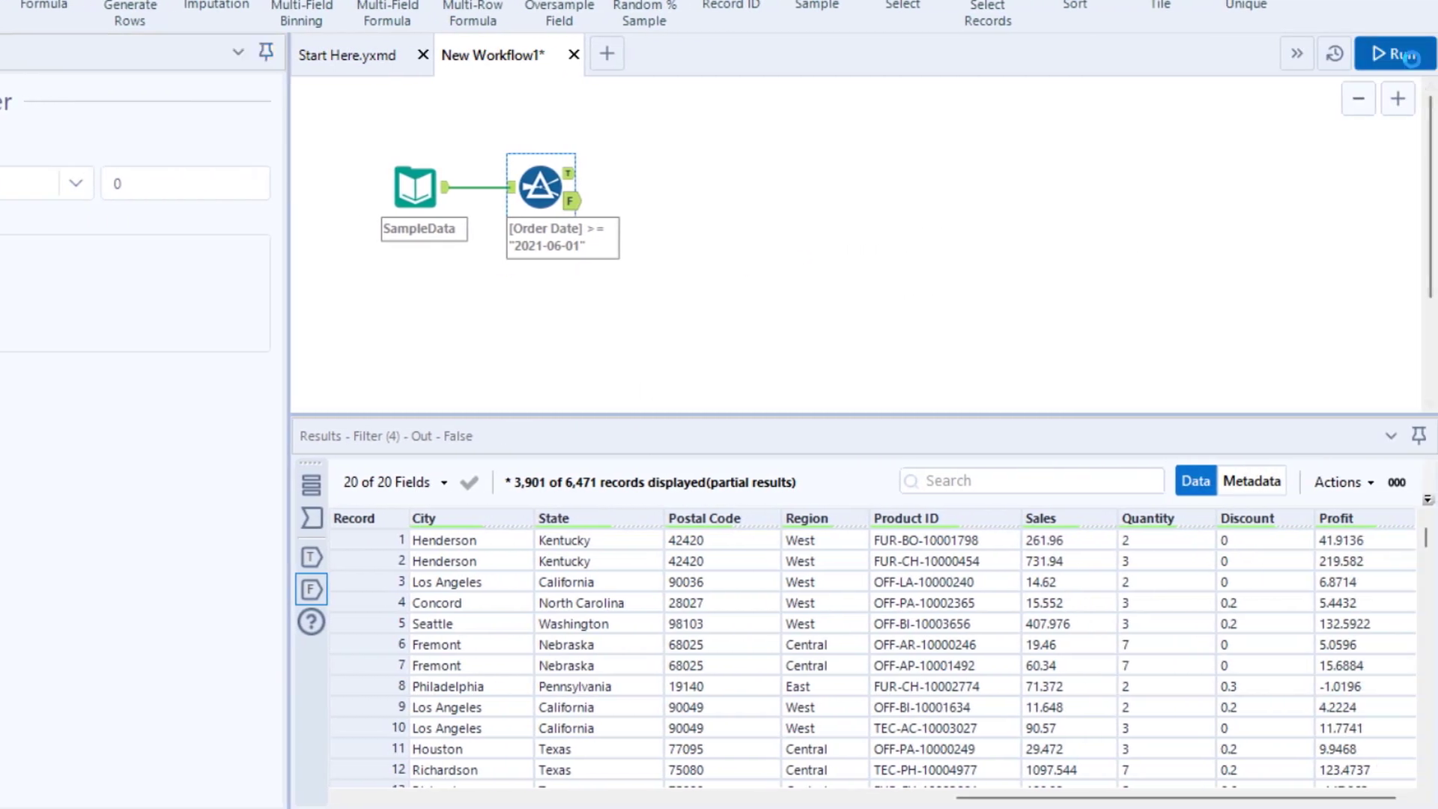
# Compare the Profit values in the filter's True and False outputs, ending on the True output
pyautogui.click(567, 173)
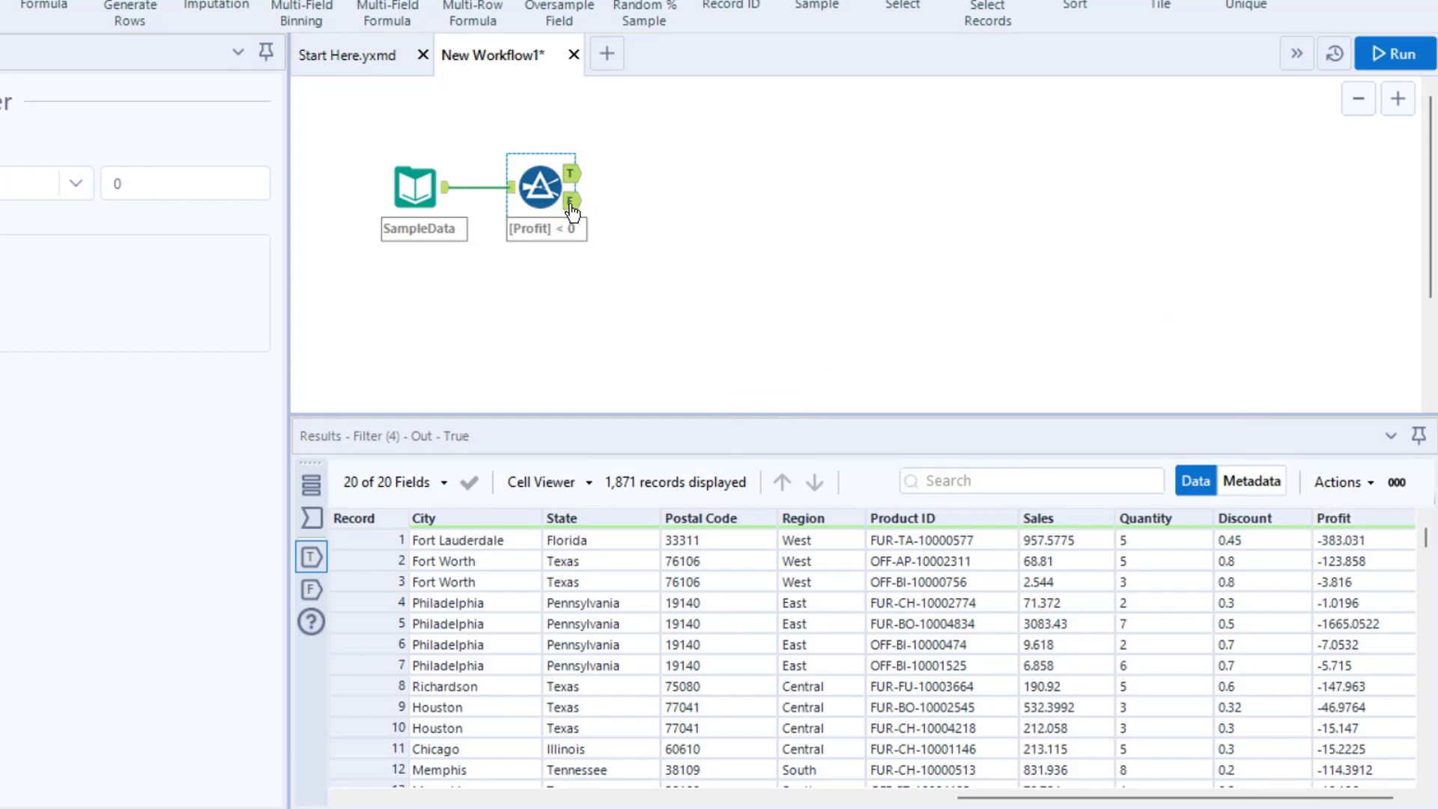
pyautogui.click(569, 201)
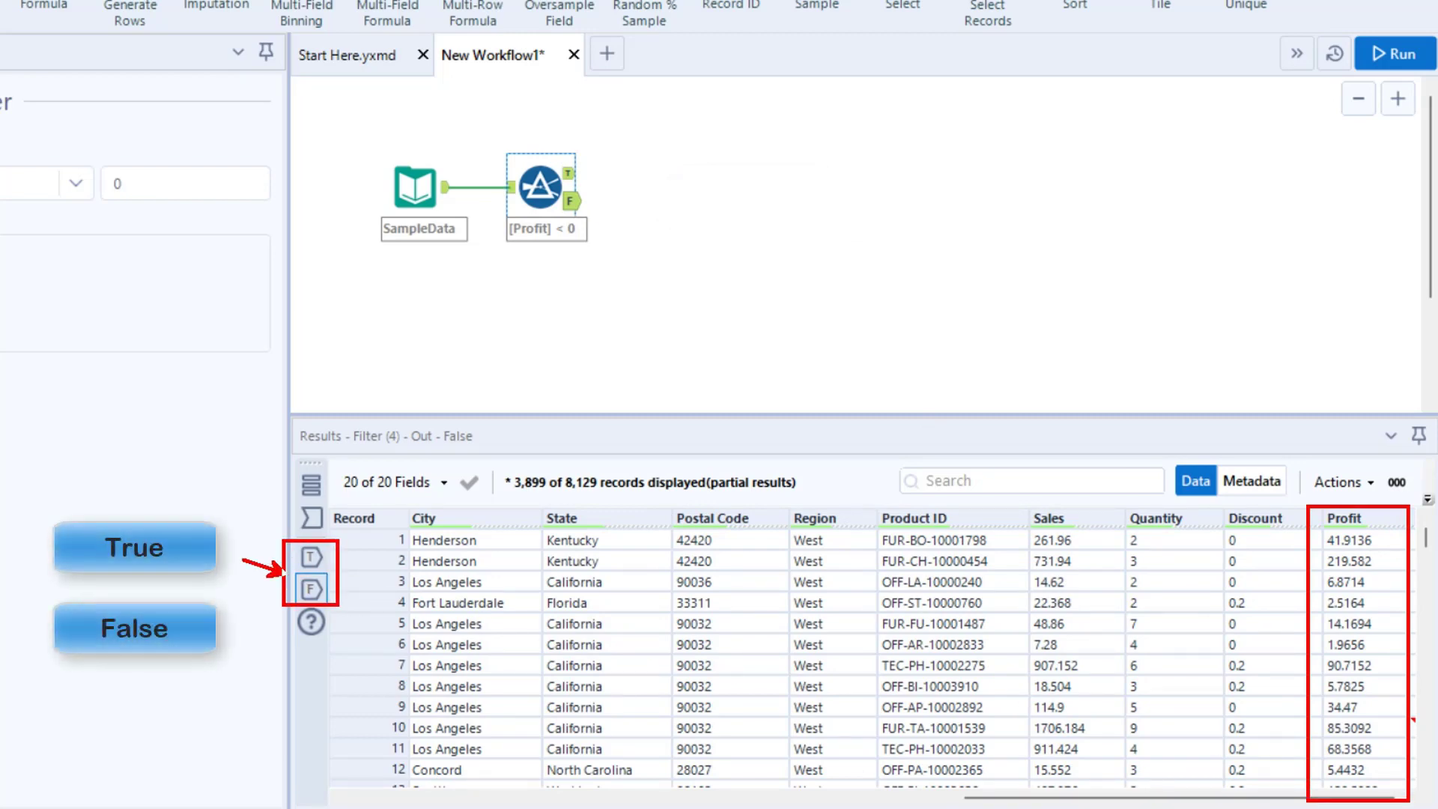
pyautogui.click(308, 554)
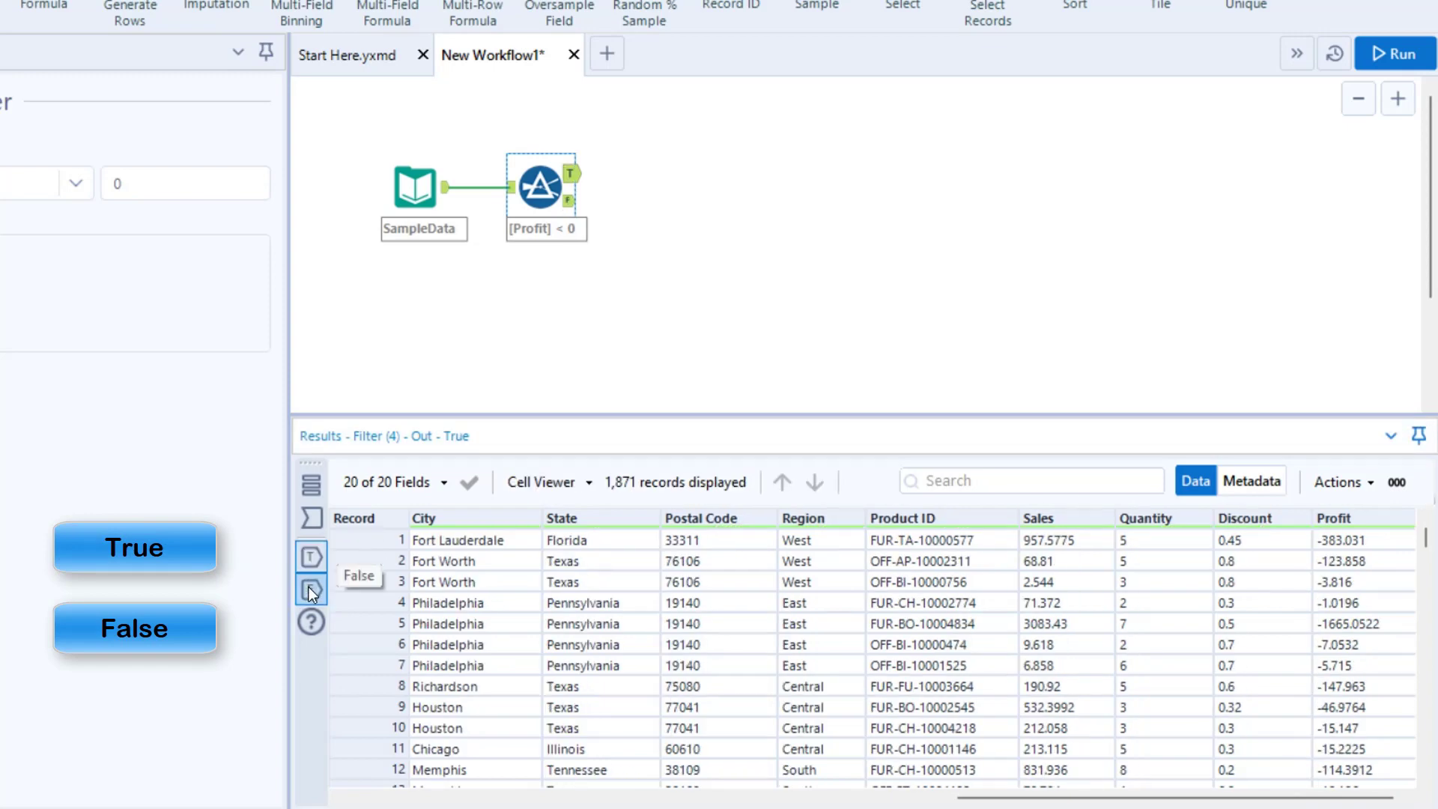
pyautogui.click(307, 586)
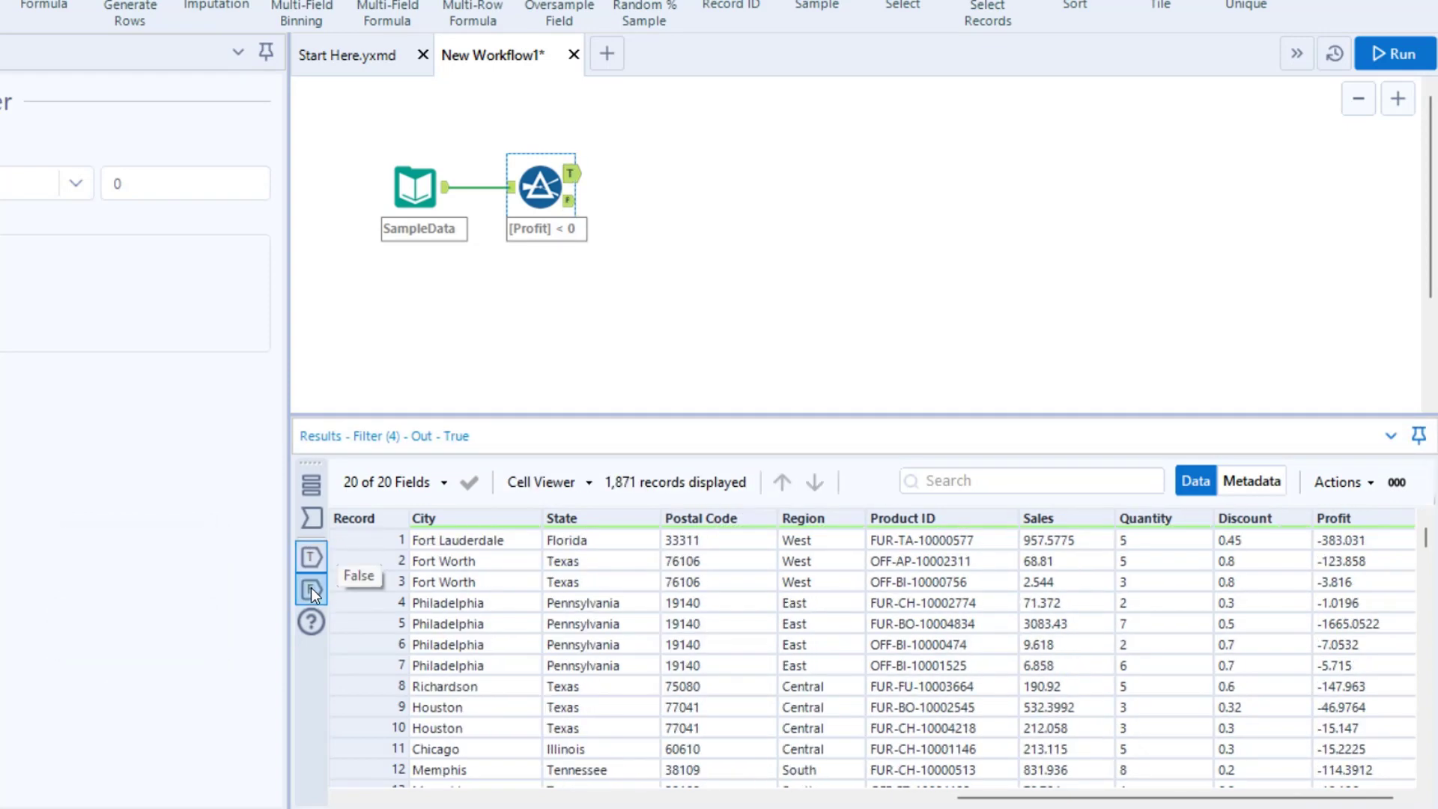
pyautogui.click(312, 588)
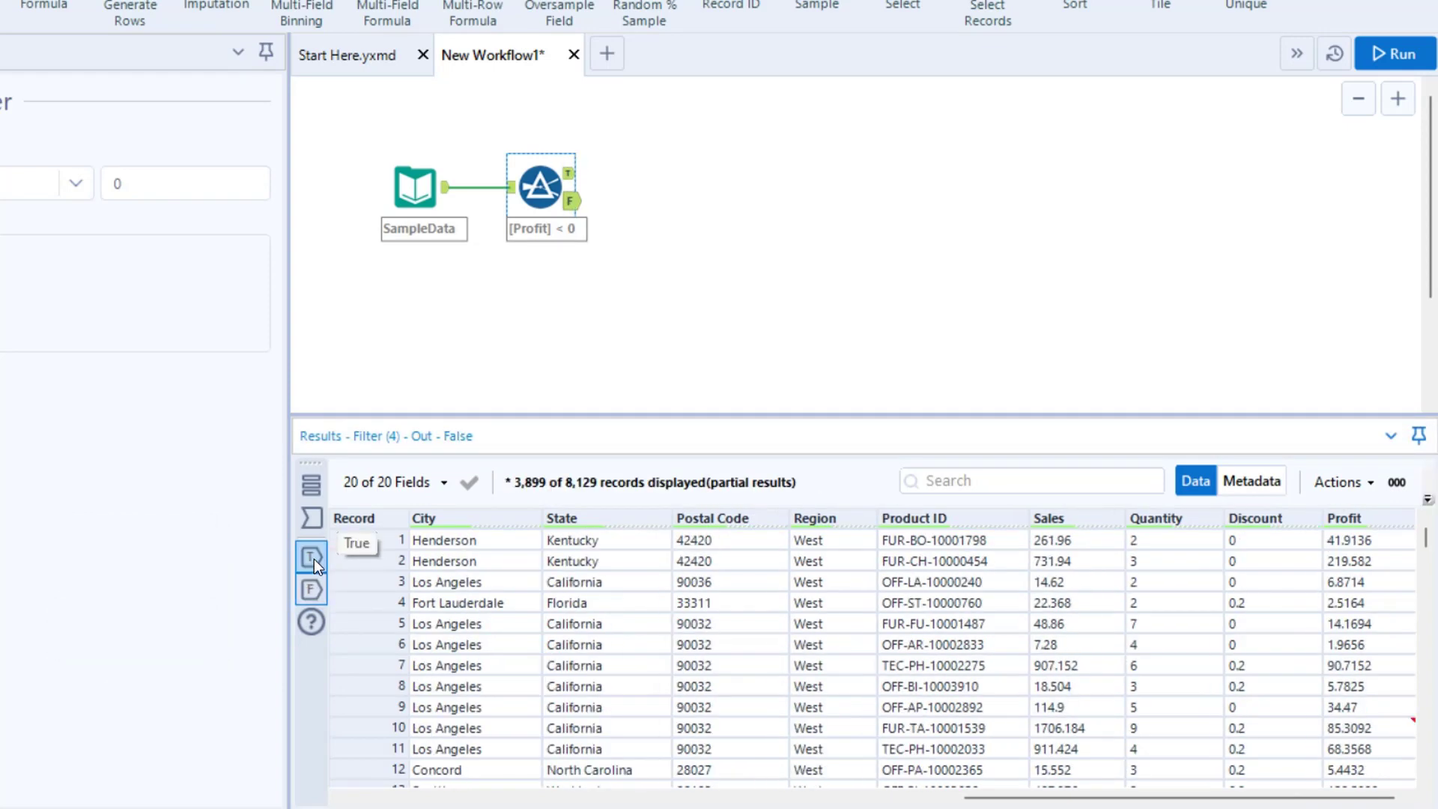
pyautogui.click(312, 559)
pyautogui.click(312, 584)
pyautogui.click(312, 561)
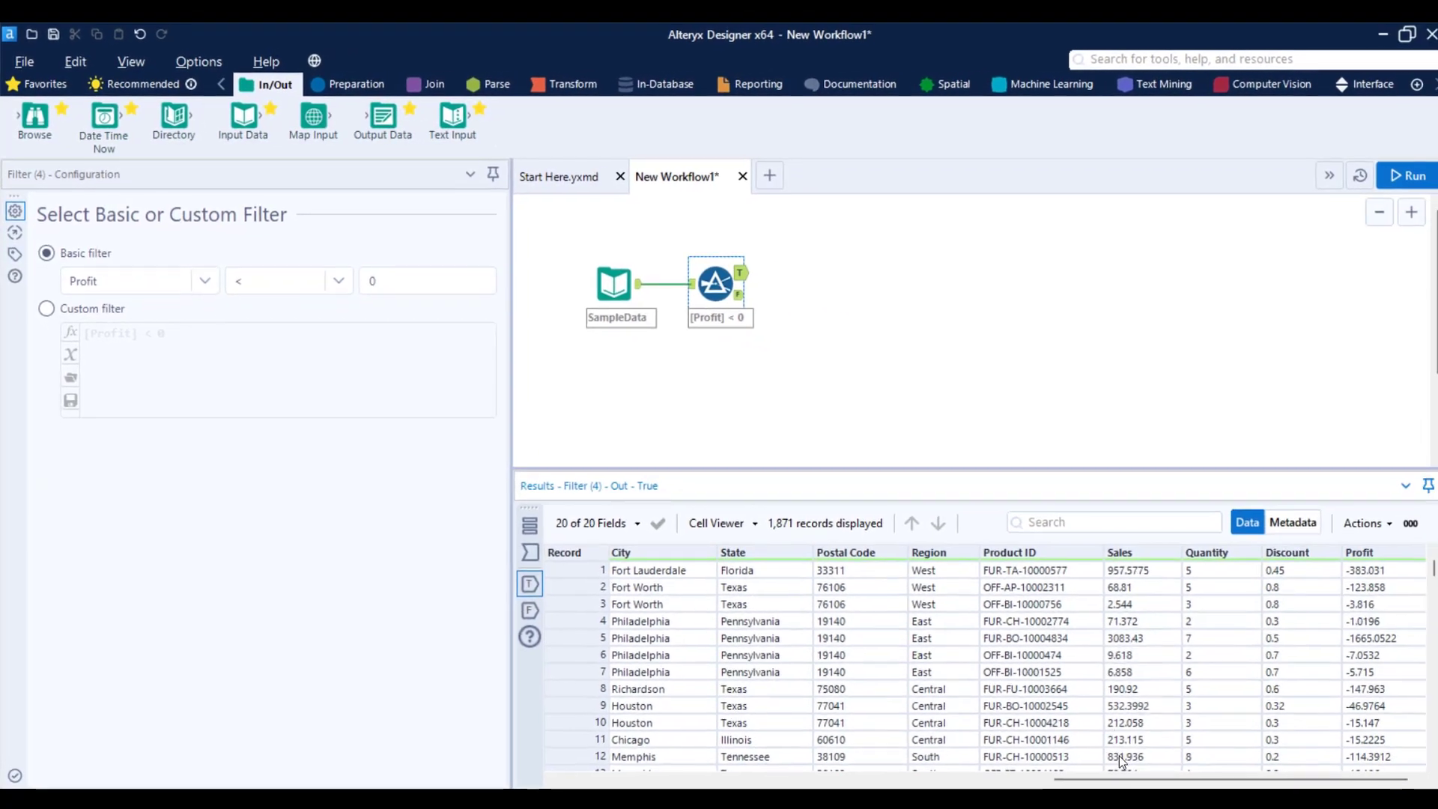
# Review the first columns of the True output and locate the Filter tool among the Preparation tools
pyautogui.moveTo(1127, 779); pyautogui.dragTo(622, 757)
pyautogui.click(358, 86)
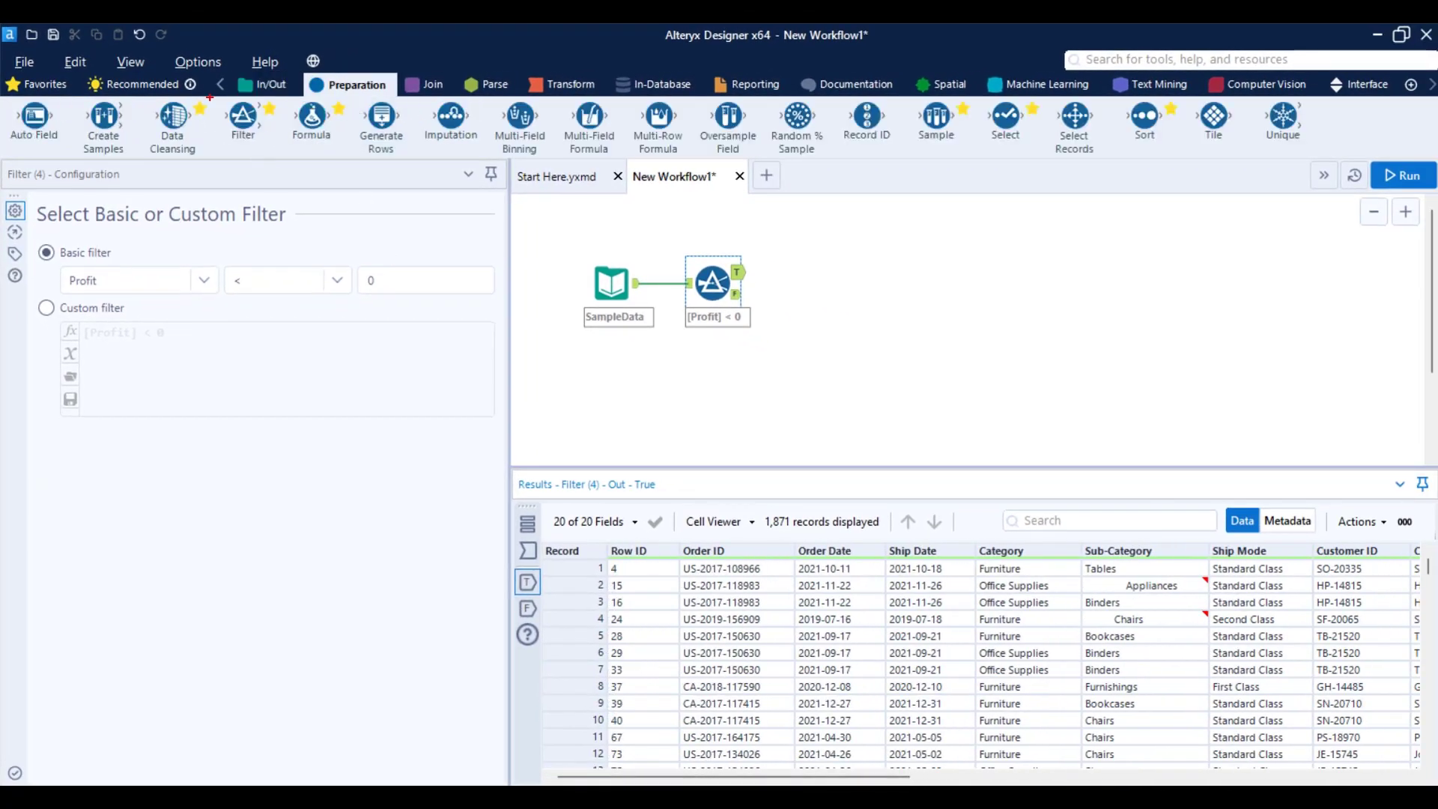
pyautogui.moveTo(210, 88)
pyautogui.mouseDown()
pyautogui.moveTo(293, 160)
pyautogui.moveTo(278, 154)
pyautogui.mouseUp()
pyautogui.moveTo(247, 148); pyautogui.dragTo(310, 360)
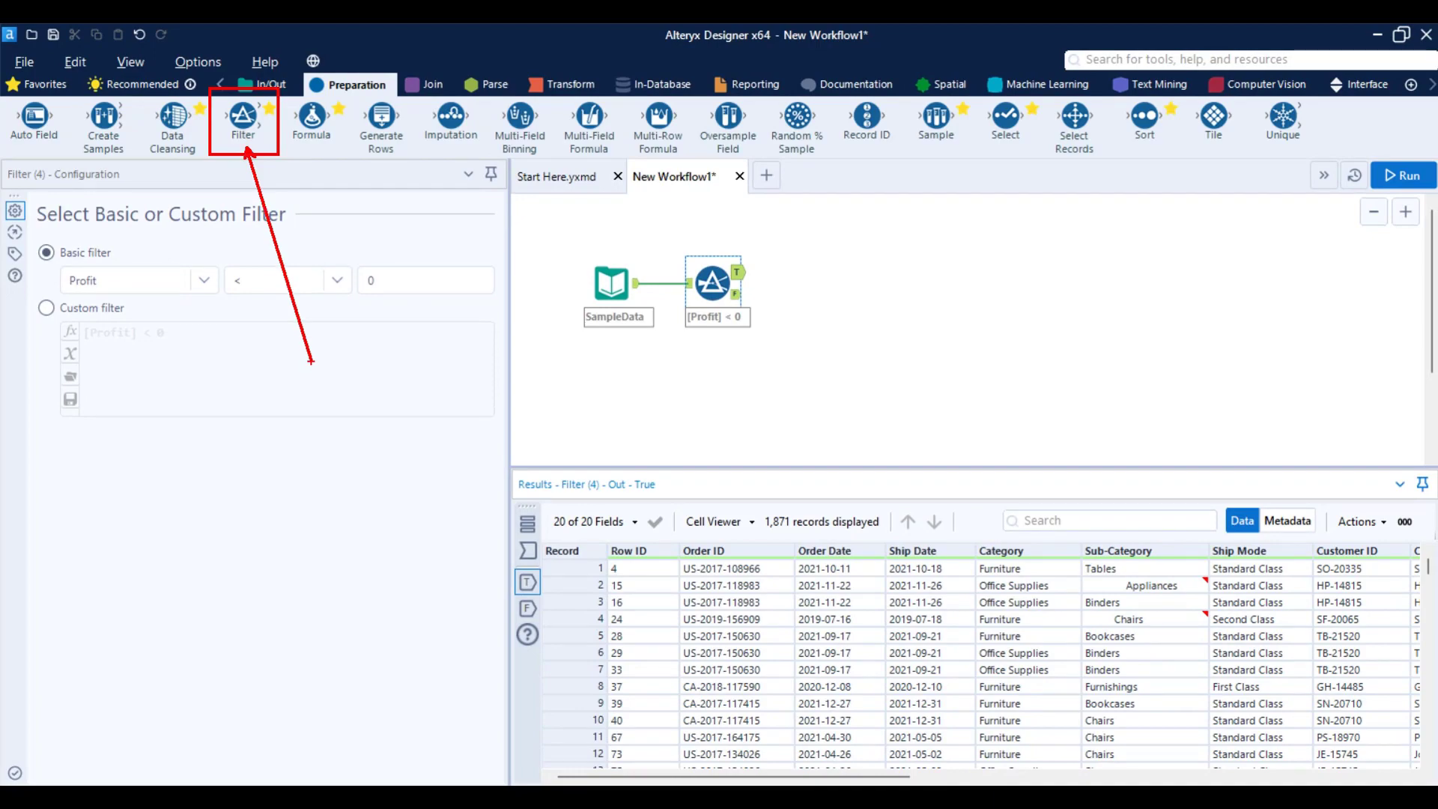